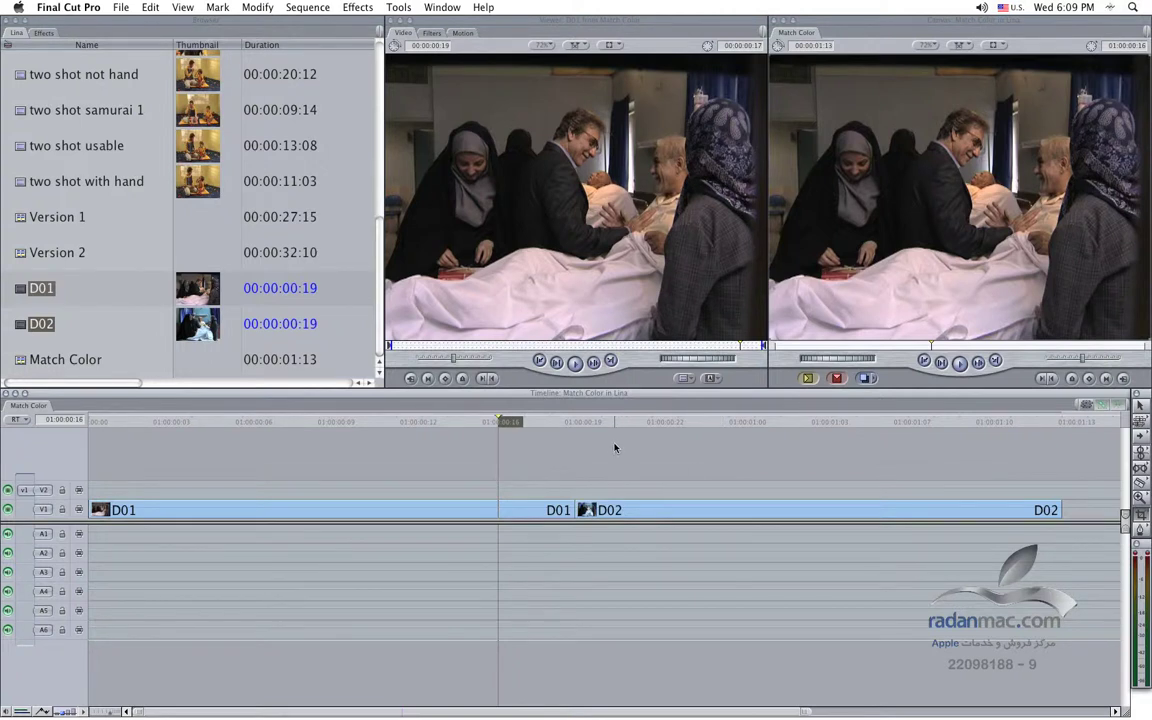
# Step the playhead back and forth across the D01/D02 cut to compare both clips
pyautogui.moveTo(614, 422)
pyautogui.mouseDown()
pyautogui.moveTo(641, 424)
pyautogui.moveTo(486, 423)
pyautogui.mouseUp()
pyautogui.press('Right')
pyautogui.press('Right')
pyautogui.press('Left')
pyautogui.press('Right')
pyautogui.press('Right')
pyautogui.press('Right')
pyautogui.press('Right')
pyautogui.press('Right')
pyautogui.press('Right')
pyautogui.press('Right')
pyautogui.press('Left')
pyautogui.press('Left')
pyautogui.press('Left')
pyautogui.press('Left')
pyautogui.press('Left')
pyautogui.press('Left')
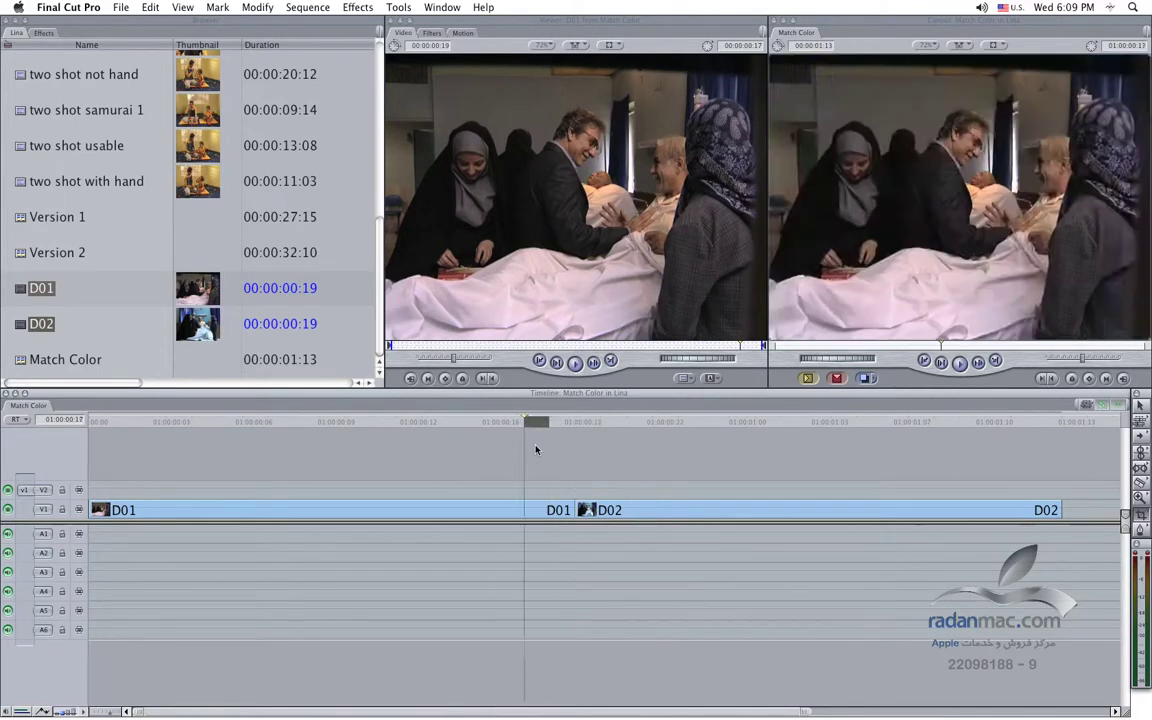
pyautogui.press('Left')
pyautogui.press('Left')
pyautogui.press('Left')
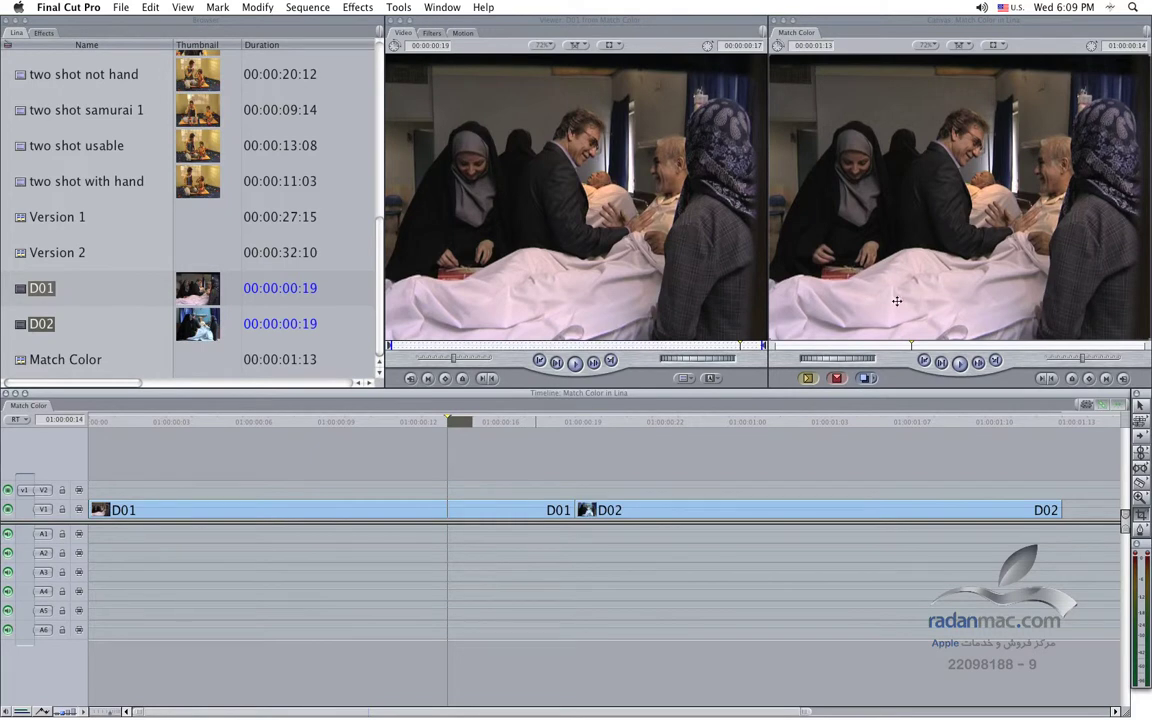
pyautogui.press('Right')
pyautogui.press('Right')
pyautogui.press('Right')
pyautogui.press('Right')
pyautogui.press('Right')
pyautogui.press('Right')
pyautogui.press('Right')
pyautogui.press('Right')
pyautogui.press('Right')
pyautogui.press('Right')
pyautogui.press('Right')
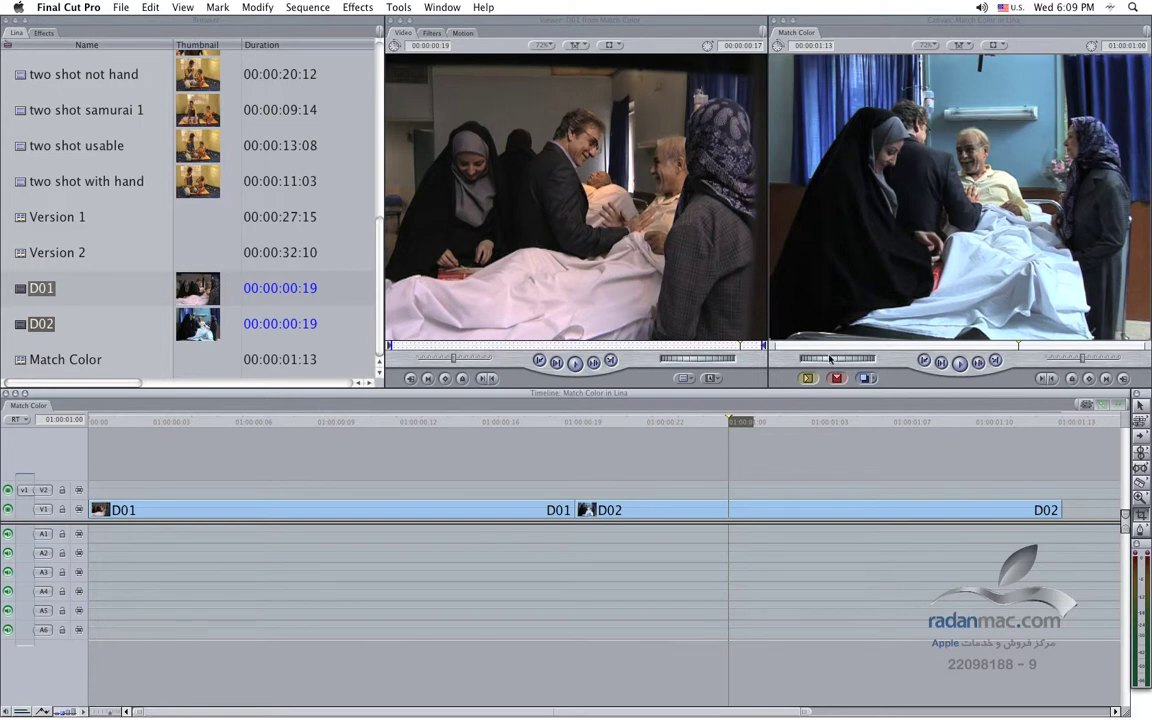
pyautogui.click(637, 426)
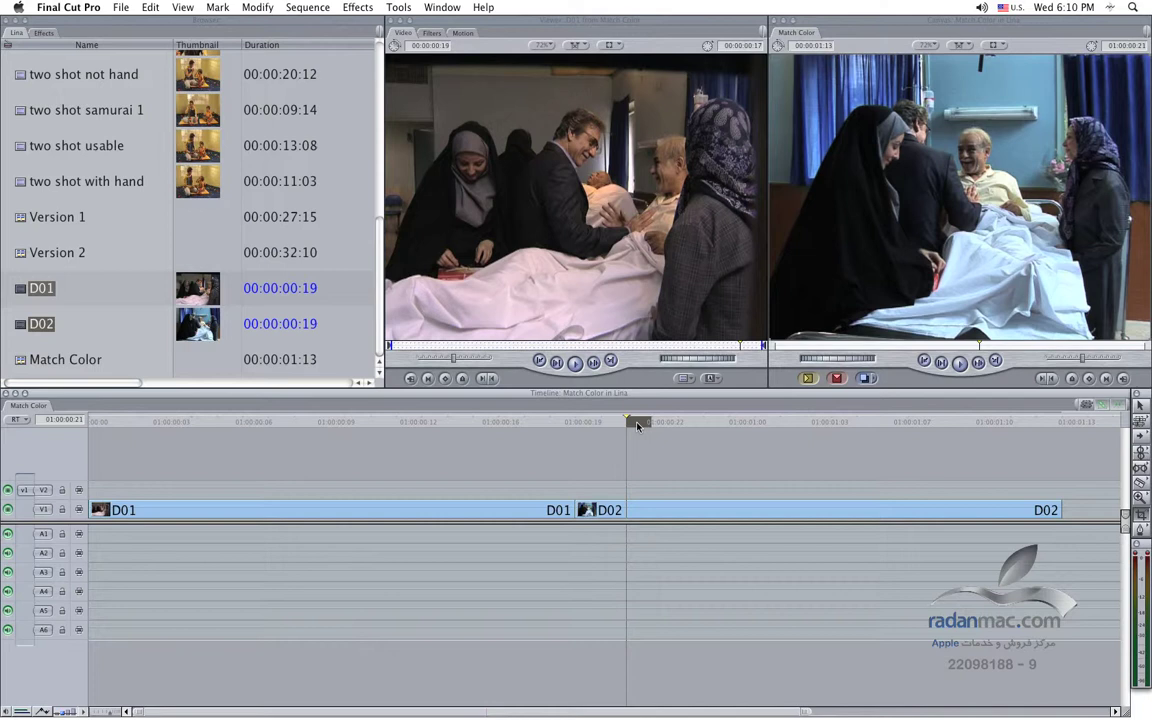
pyautogui.press('Left')
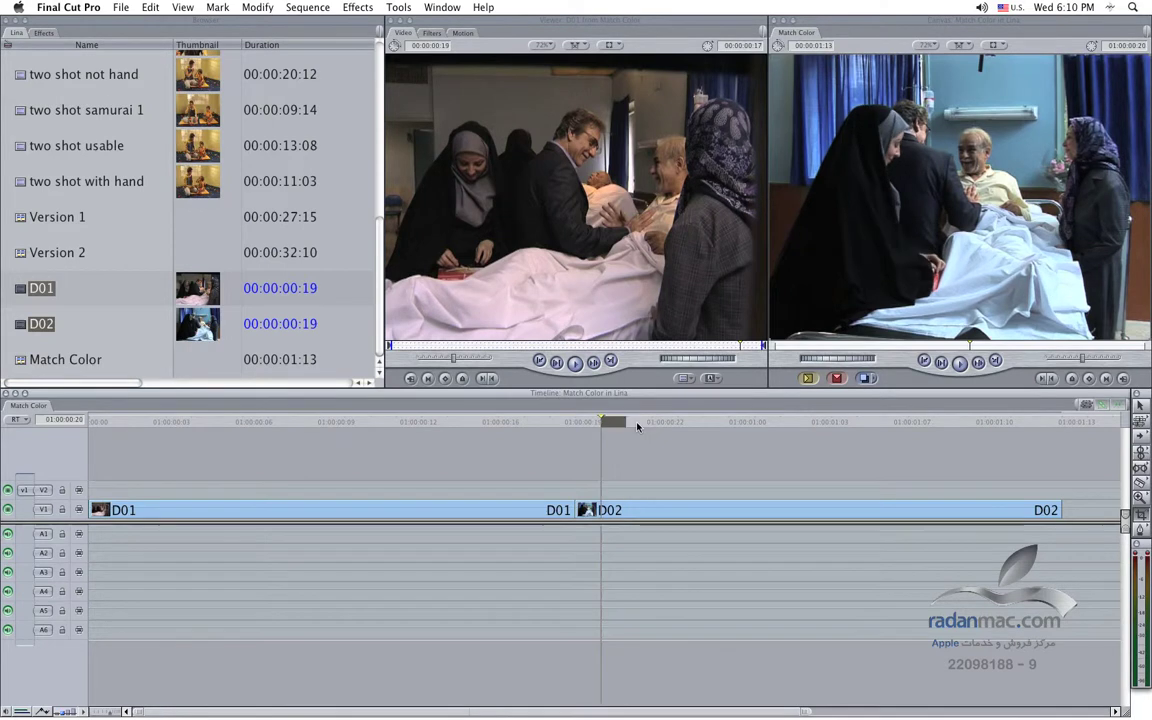
pyautogui.press('Left')
pyautogui.press('Left')
pyautogui.press('Left')
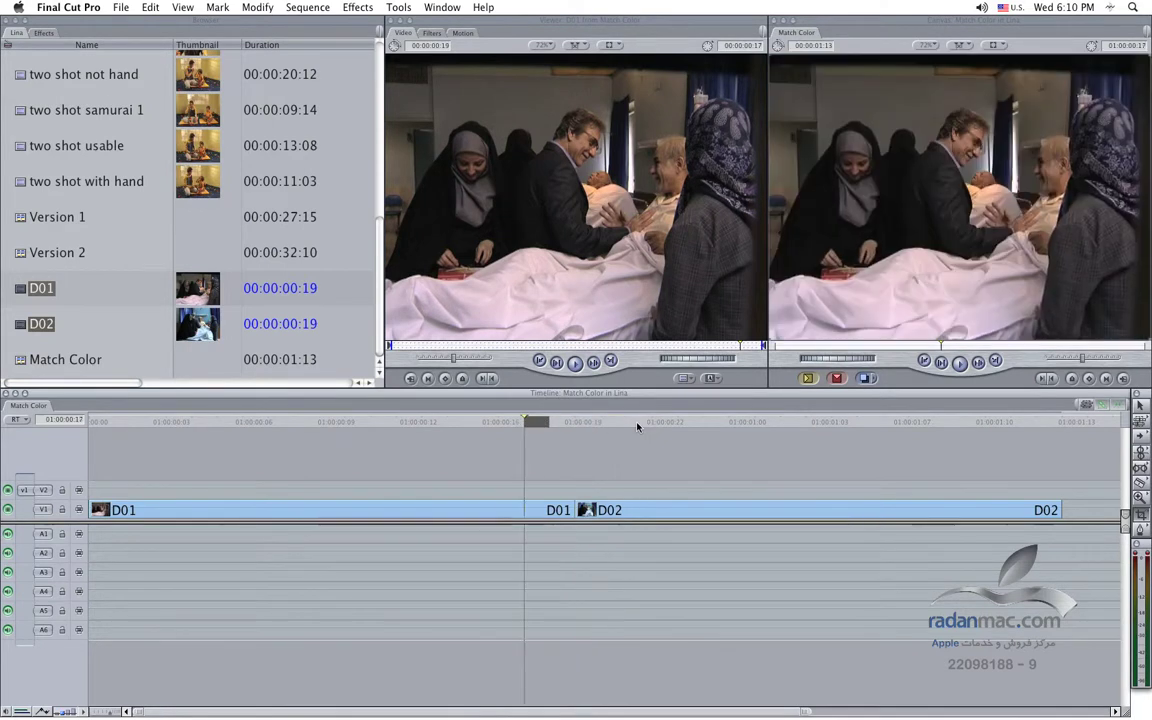
pyautogui.press('Right')
pyautogui.press('Right')
pyautogui.press('Right')
pyautogui.press('Right')
pyautogui.press('Right')
pyautogui.press('Right')
pyautogui.press('Left')
pyautogui.press('Left')
pyautogui.press('Left')
pyautogui.press('Left')
pyautogui.press('Left')
pyautogui.press('Left')
pyautogui.press('Left')
pyautogui.press('Left')
pyautogui.press('Left')
pyautogui.press('Left')
pyautogui.press('Left')
pyautogui.press('Left')
pyautogui.press('Left')
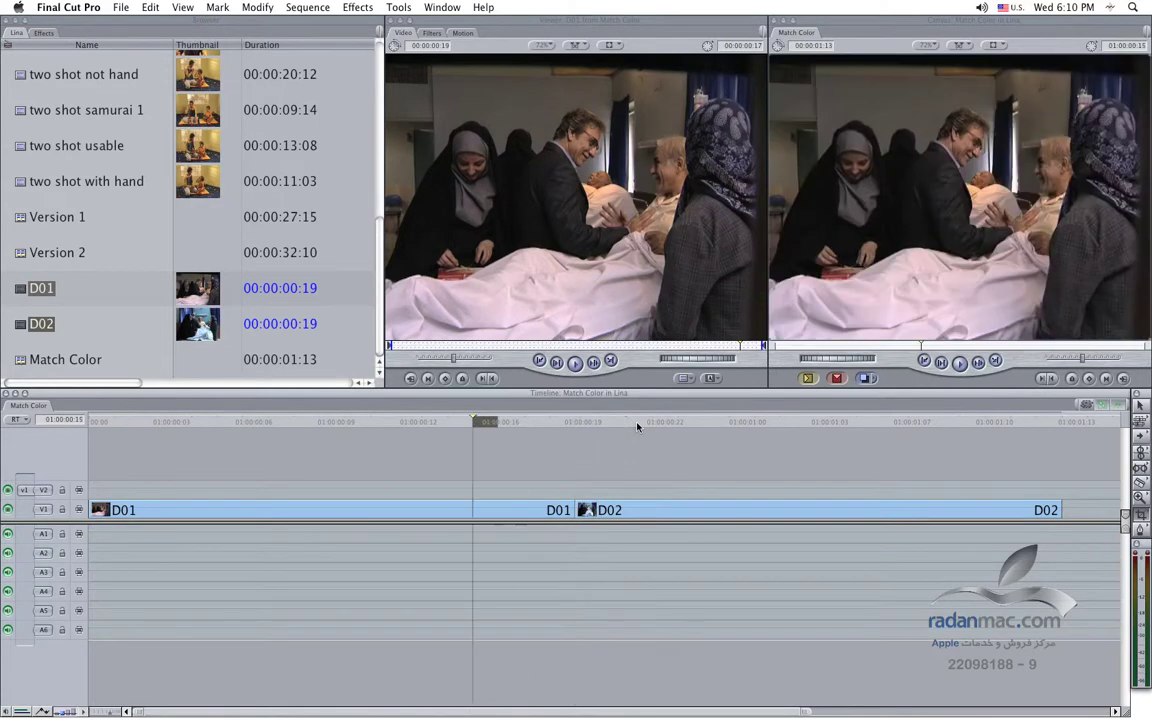
pyautogui.press('Right')
pyautogui.press('Right')
pyautogui.press('Right')
pyautogui.press('Right')
pyautogui.press('Right')
pyautogui.press('Right')
pyautogui.press('Right')
pyautogui.press('Right')
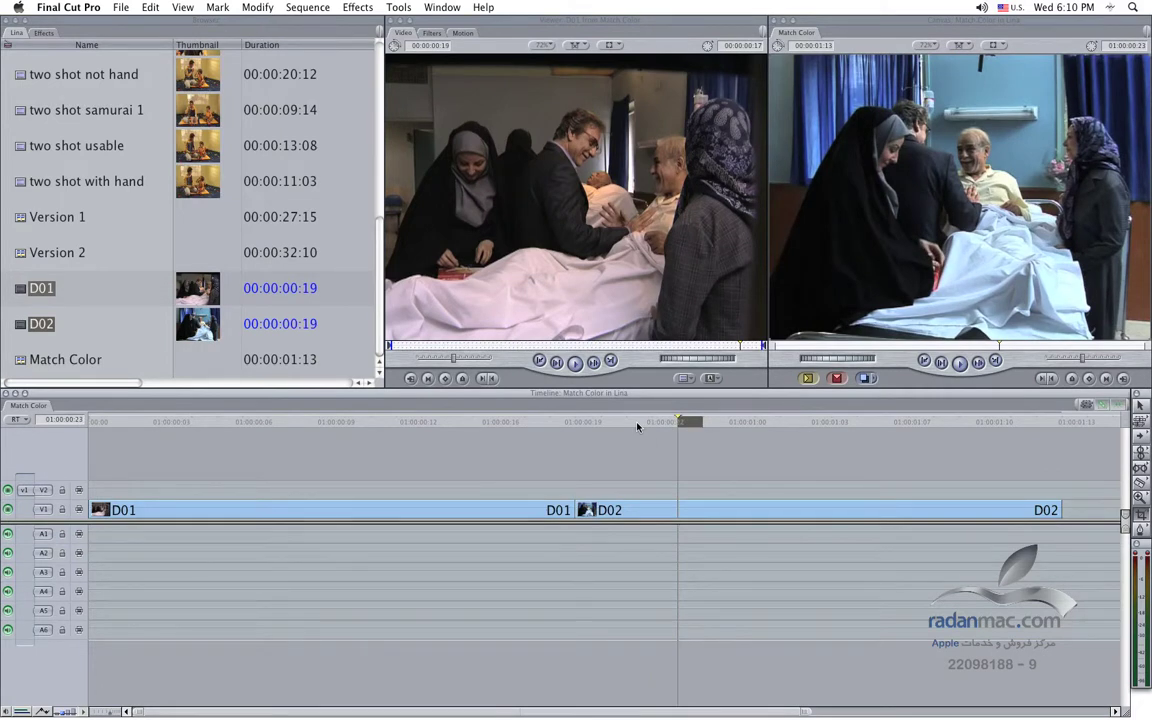
pyautogui.press('Left')
pyautogui.press('Left')
pyautogui.press('Left')
pyautogui.press('Left')
pyautogui.press('Left')
pyautogui.press('Left')
pyautogui.press('Left')
pyautogui.press('Left')
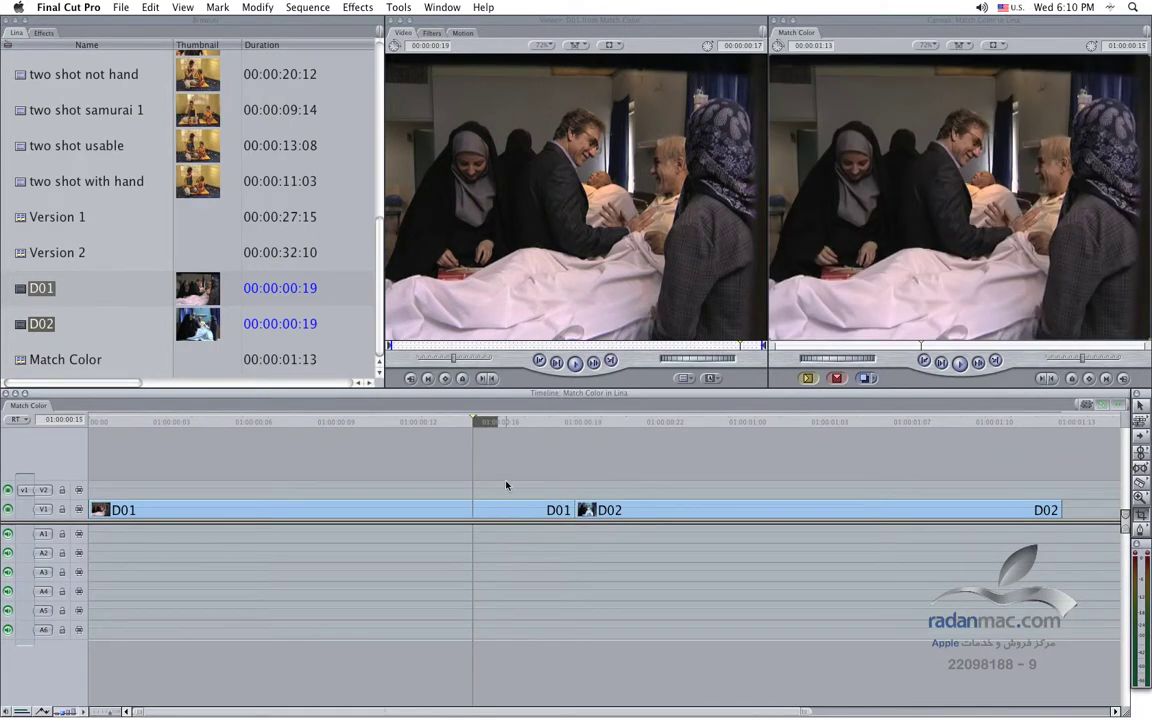
# Apply the Color Corrector 3-way video filter to clip D01
pyautogui.click(466, 512)
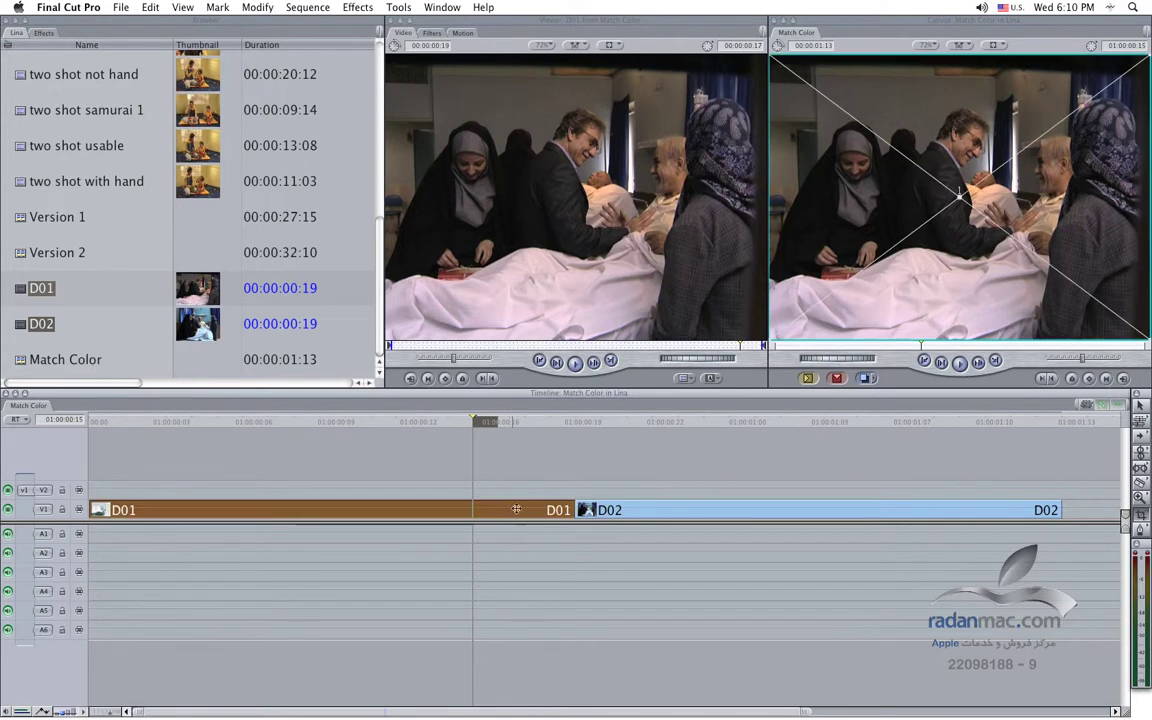
pyautogui.click(358, 7)
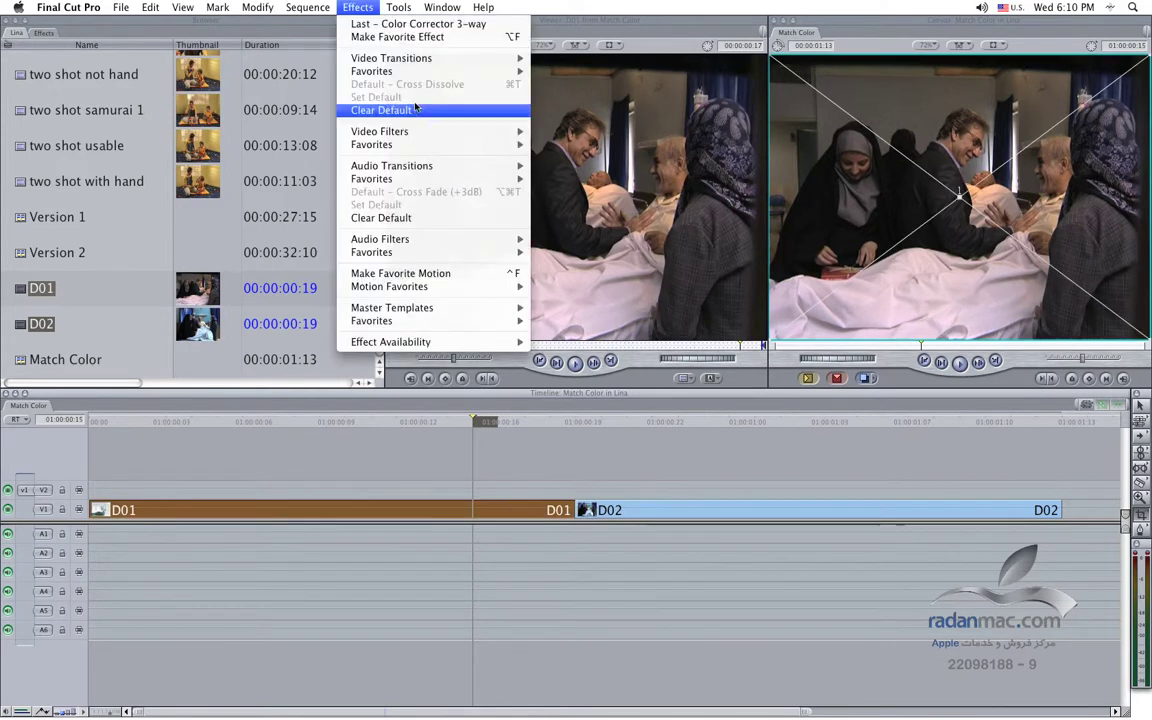
pyautogui.moveTo(440, 131)
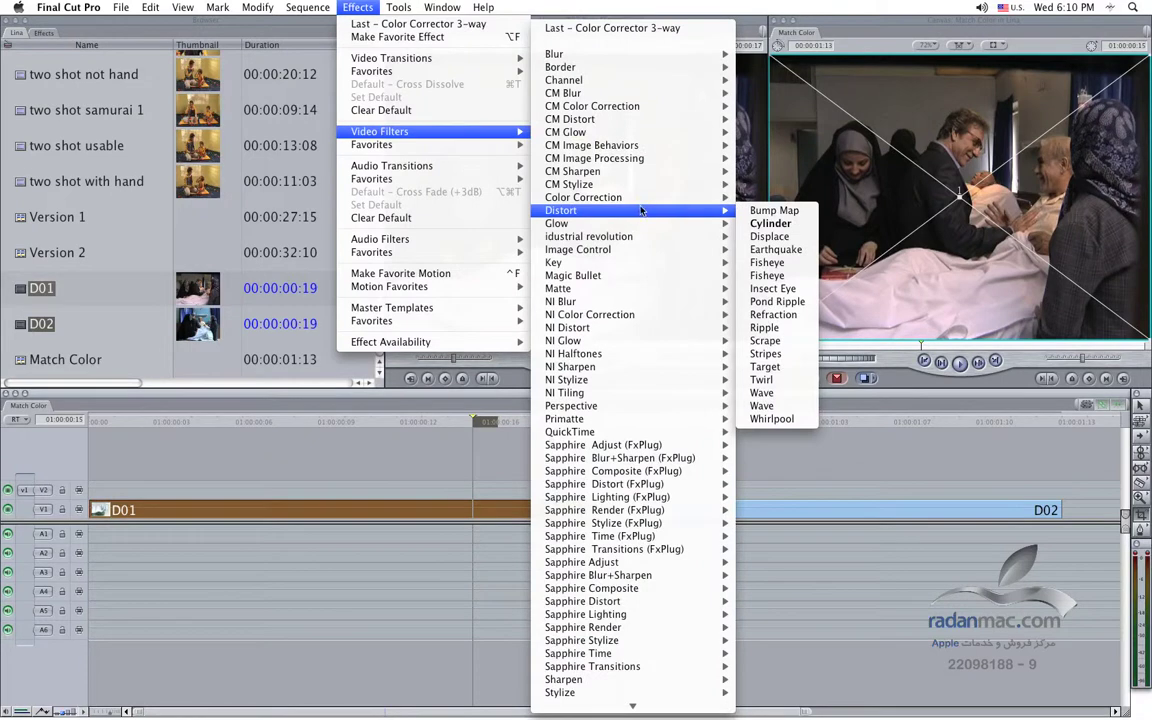
pyautogui.moveTo(600, 197)
pyautogui.click(823, 226)
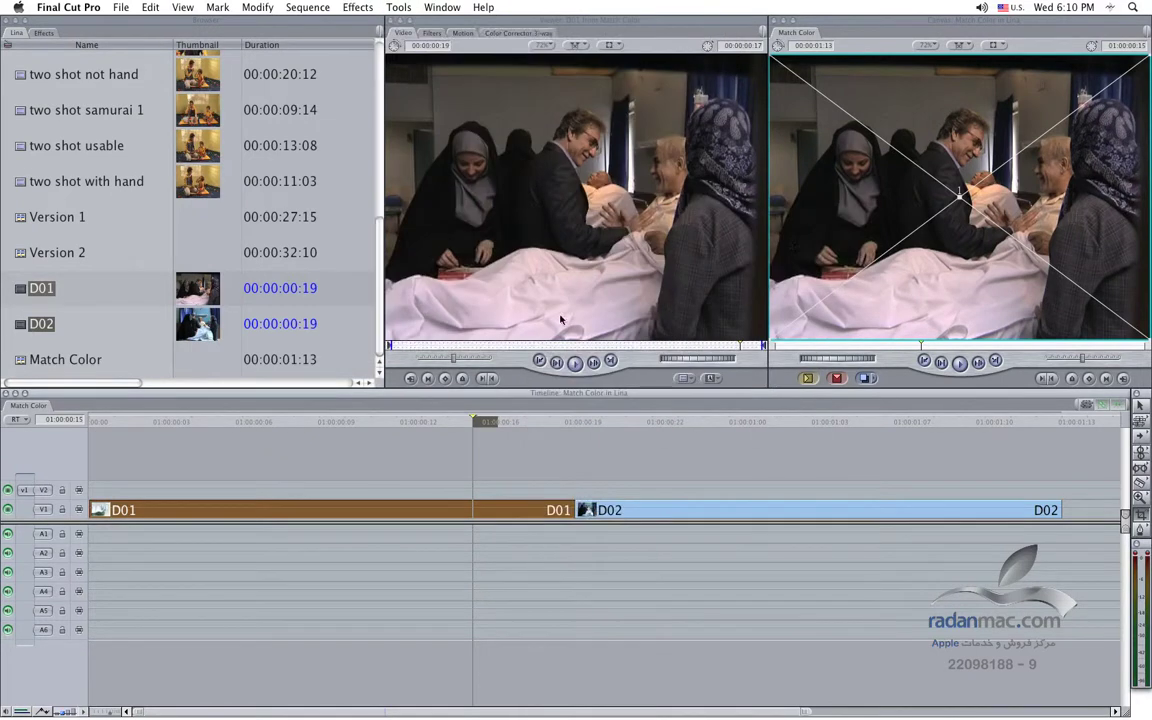
# Load D01 into the Viewer showing its Color Corrector 3-way wheels, then select D02
pyautogui.click(650, 422)
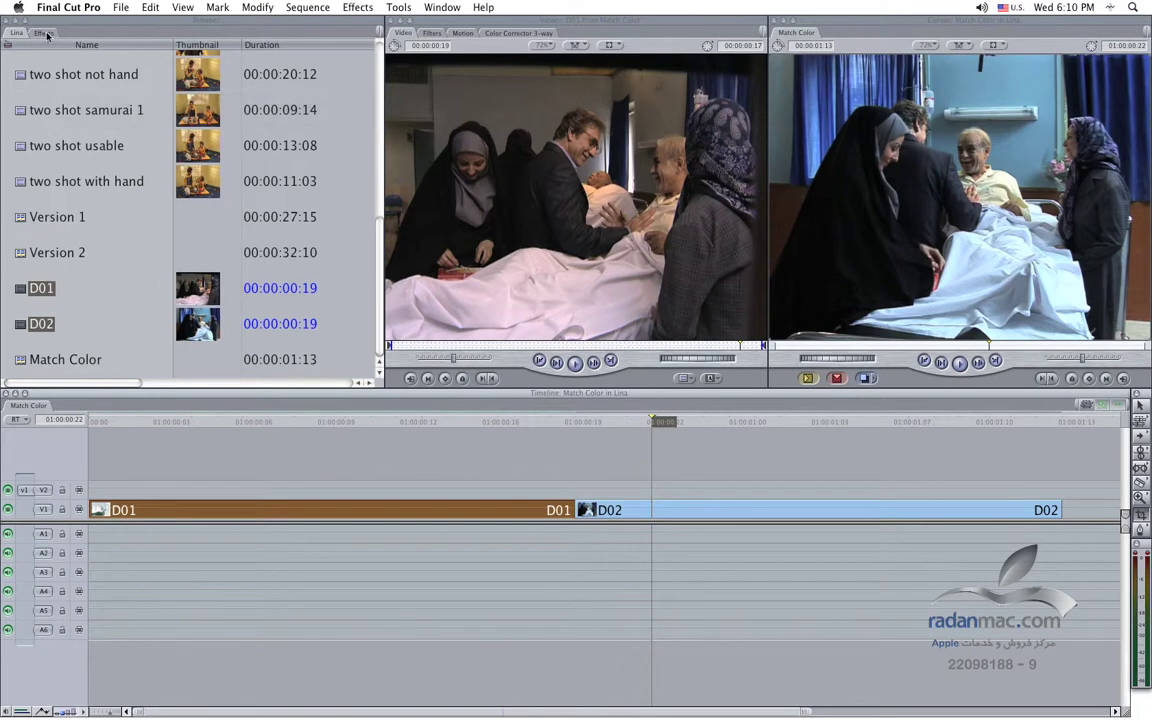
pyautogui.click(520, 33)
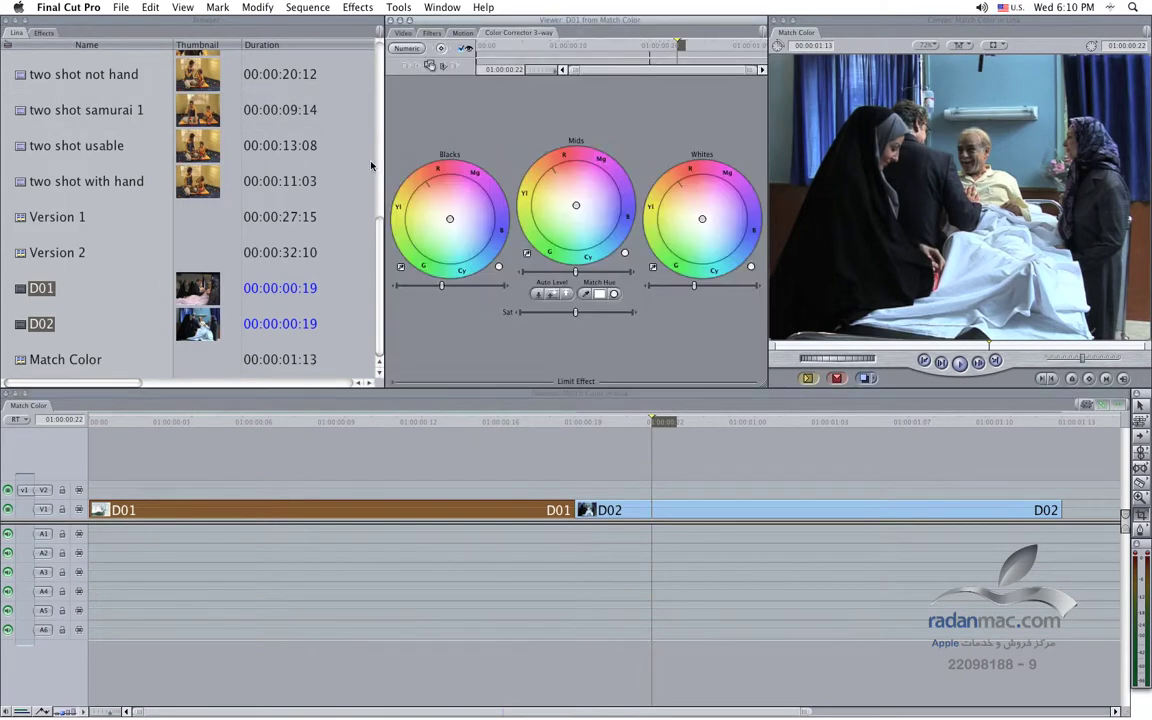
pyautogui.click(449, 422)
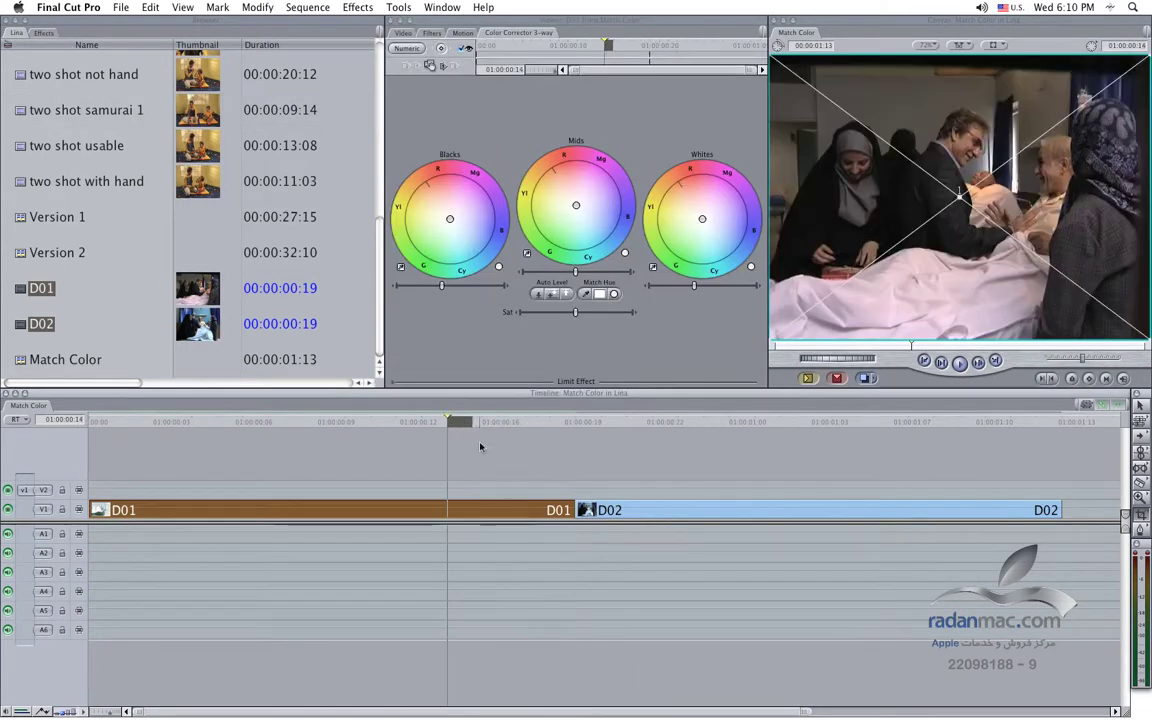
pyautogui.doubleClick(503, 511)
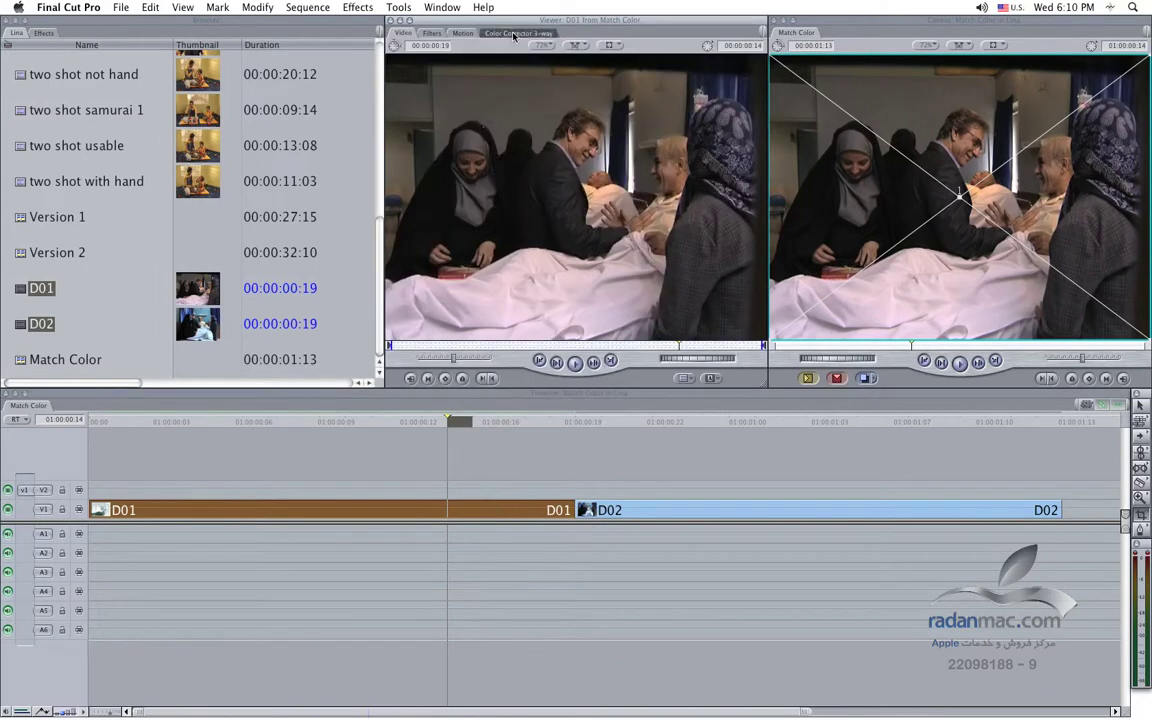
pyautogui.click(497, 33)
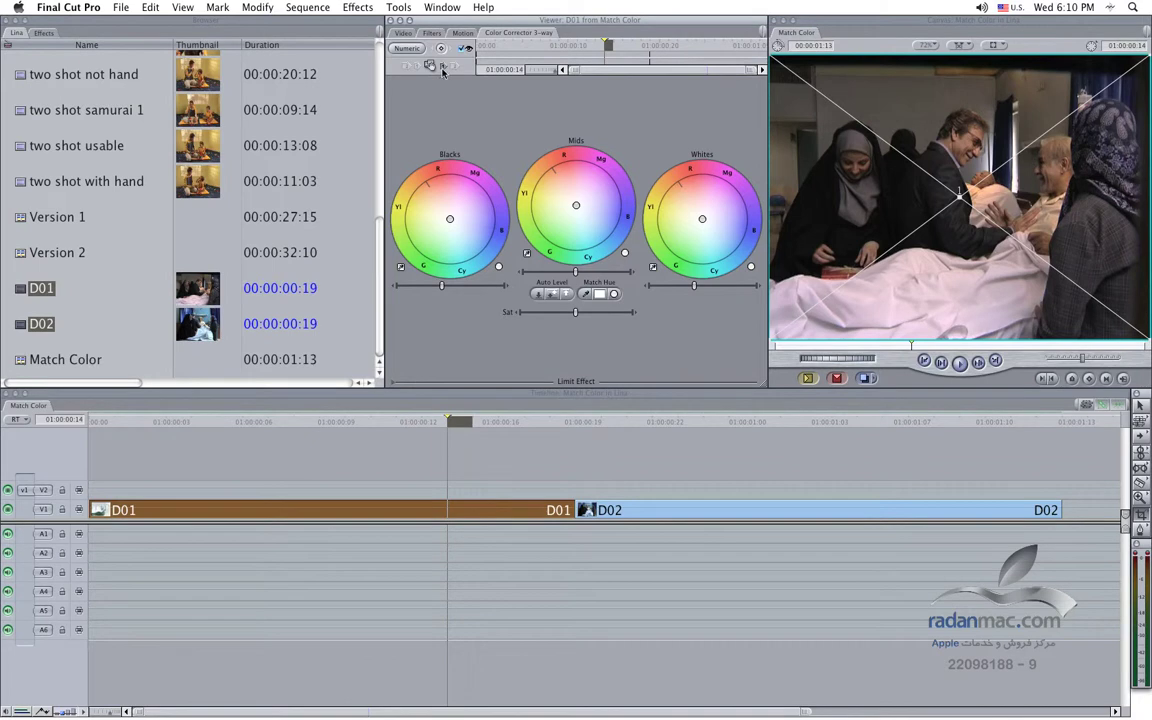
pyautogui.click(720, 509)
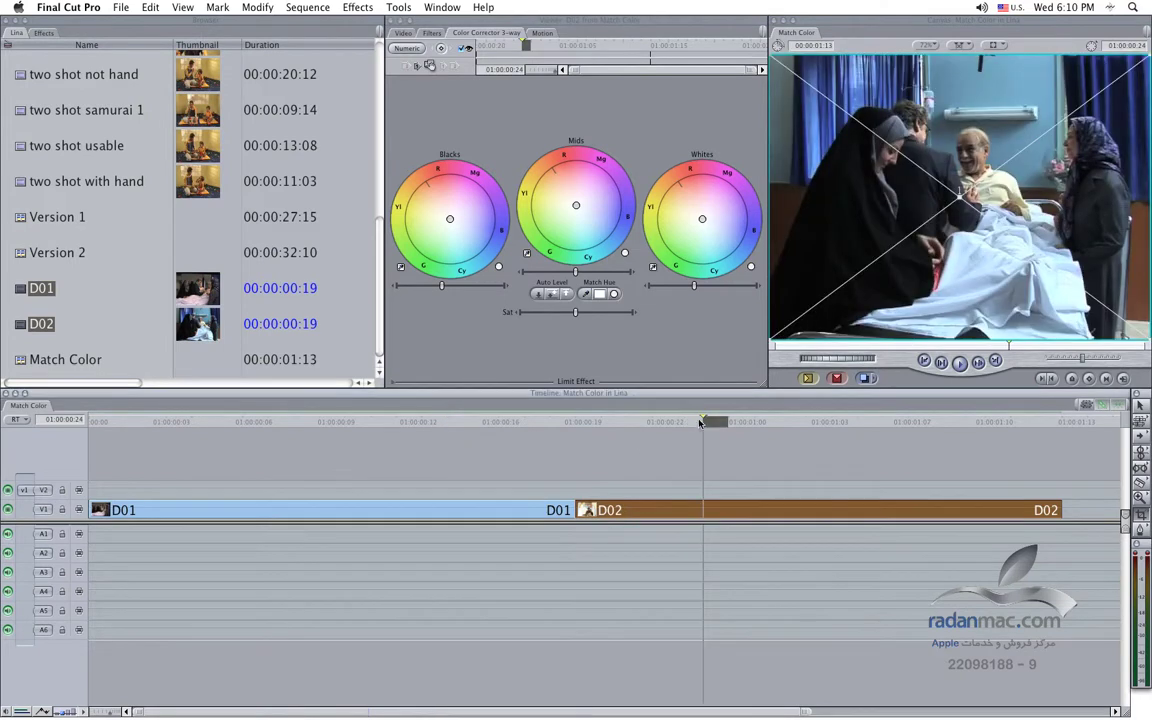
# Deselect D02, compare frames on both sides of the cut, and reselect D01 on its last frame
pyautogui.moveTo(634, 421); pyautogui.dragTo(600, 421)
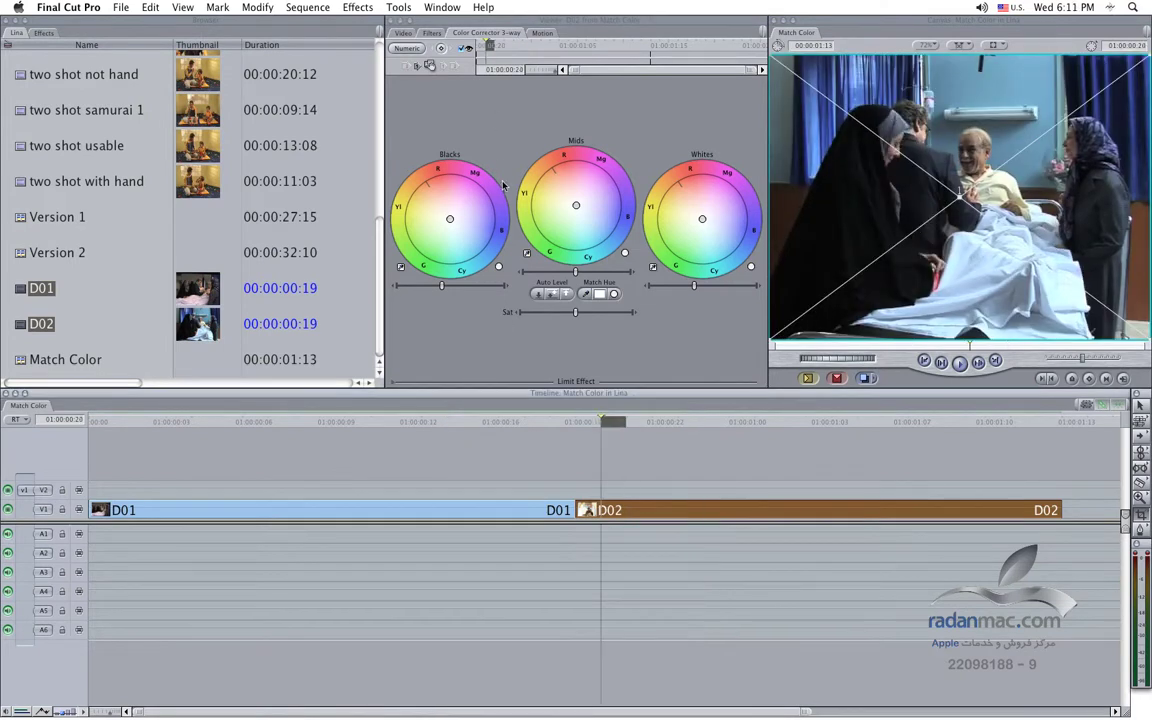
pyautogui.click(641, 472)
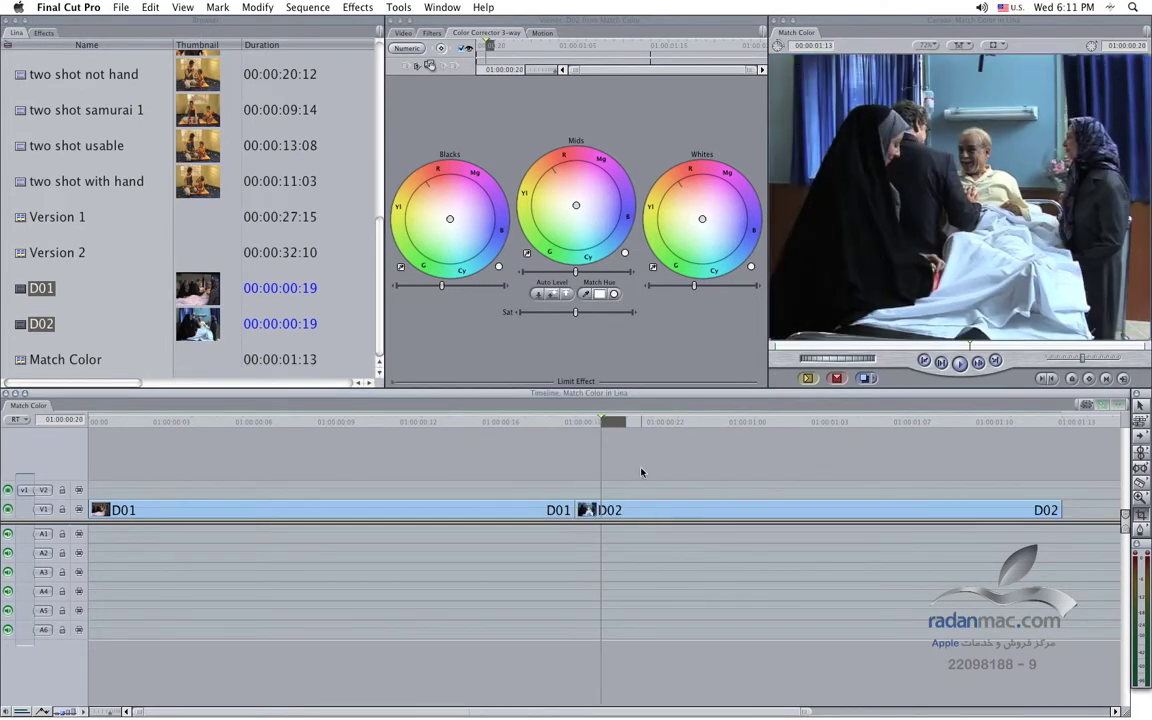
pyautogui.moveTo(561, 424); pyautogui.dragTo(498, 421)
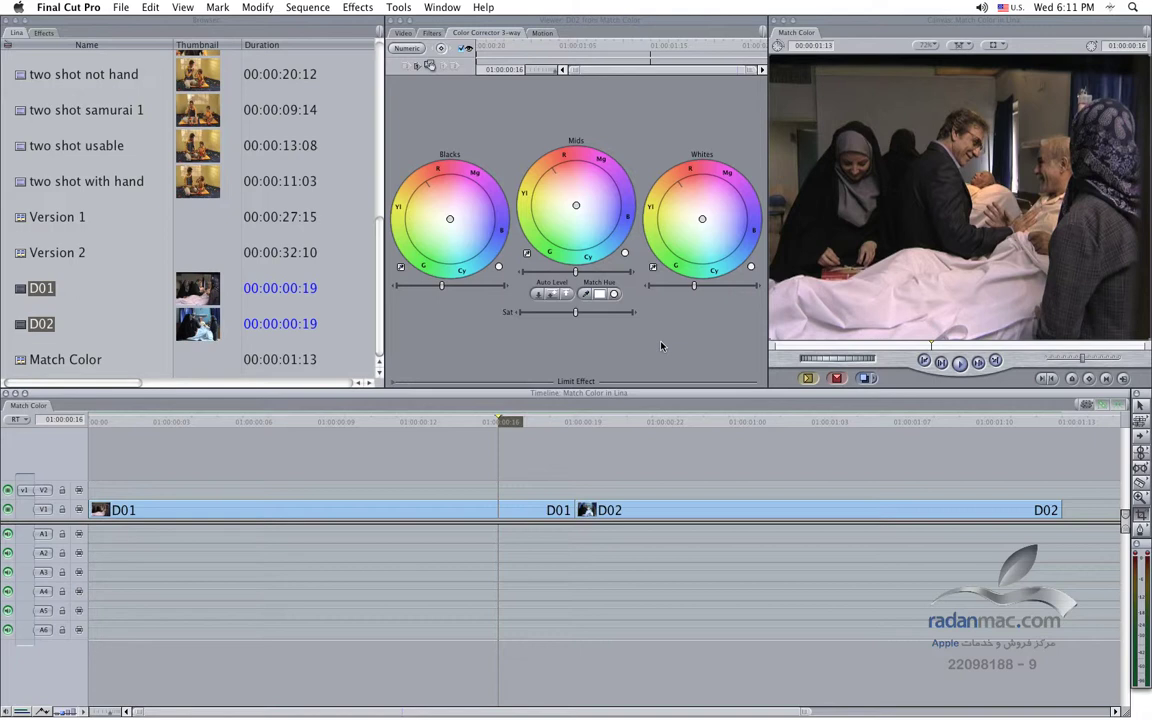
pyautogui.click(592, 422)
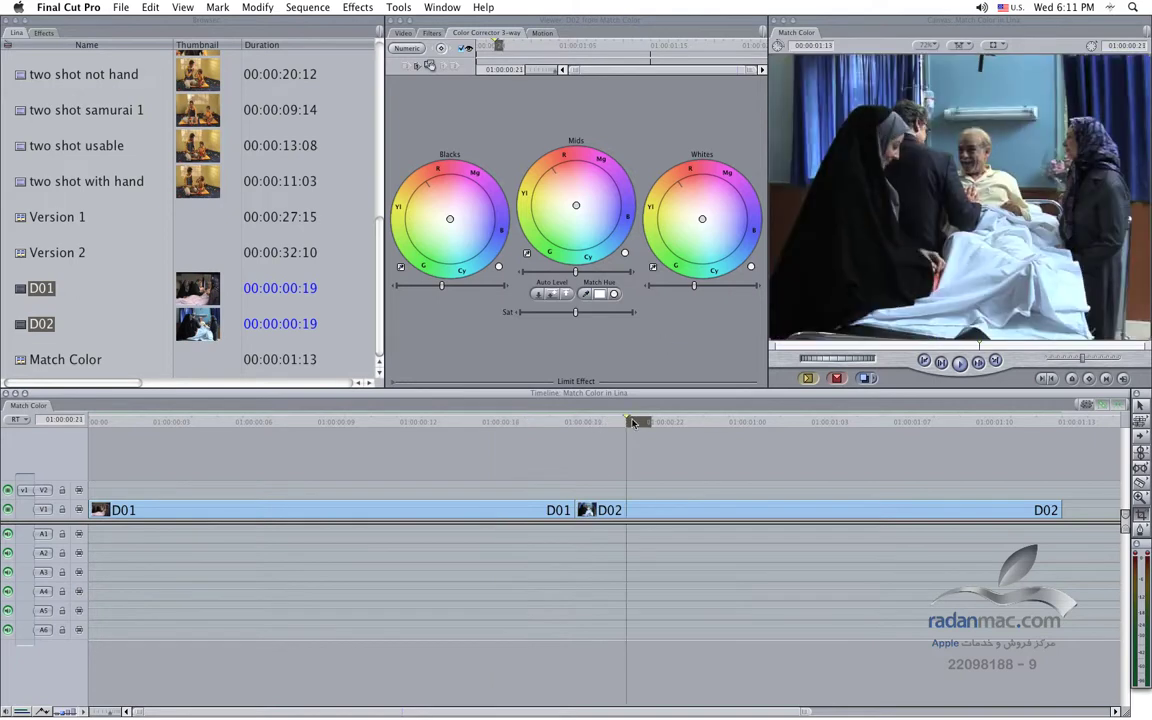
pyautogui.click(520, 422)
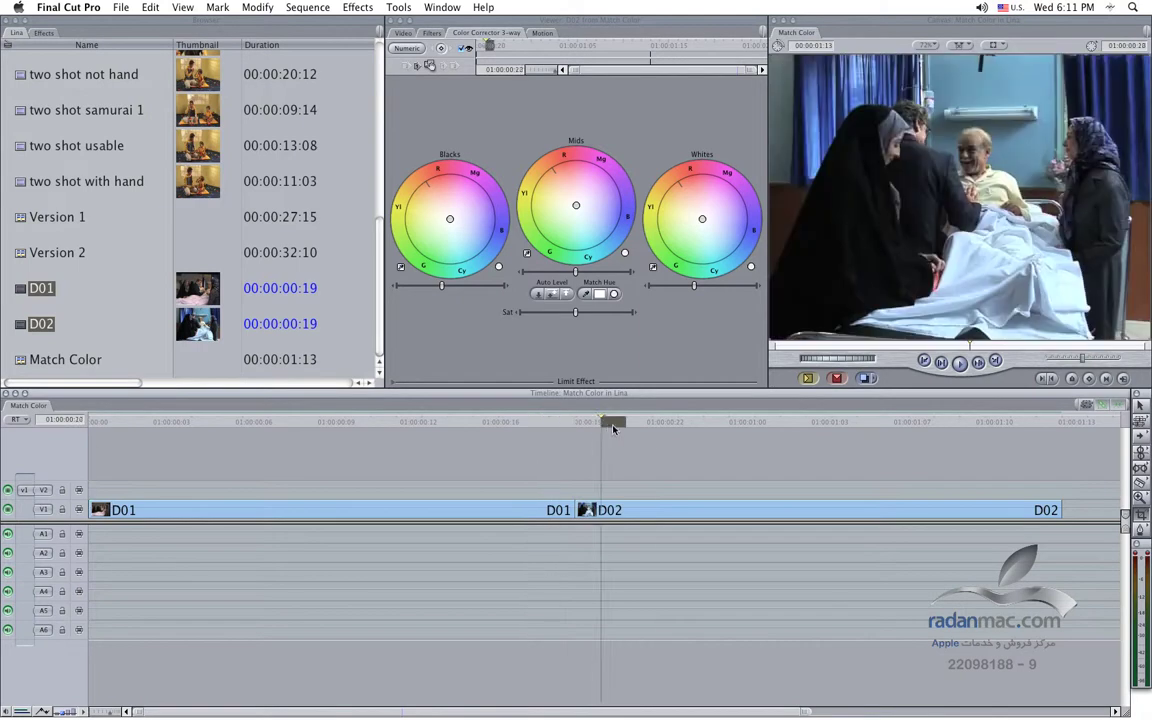
pyautogui.moveTo(542, 422); pyautogui.dragTo(551, 422)
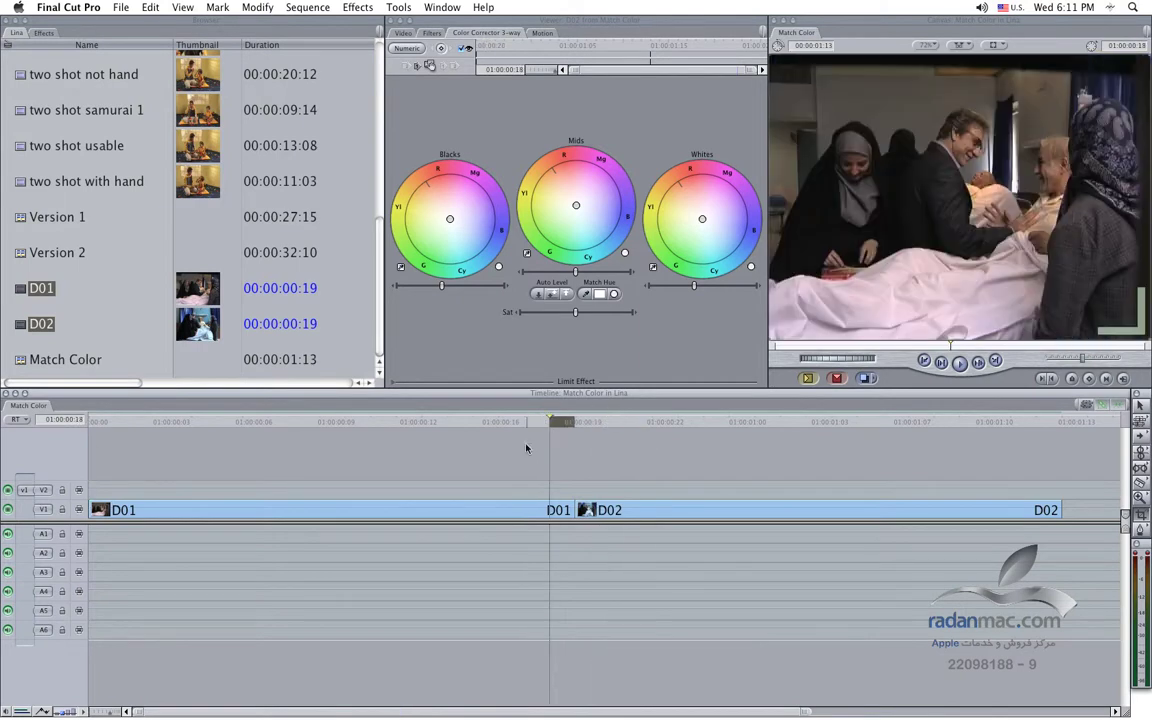
pyautogui.click(470, 510)
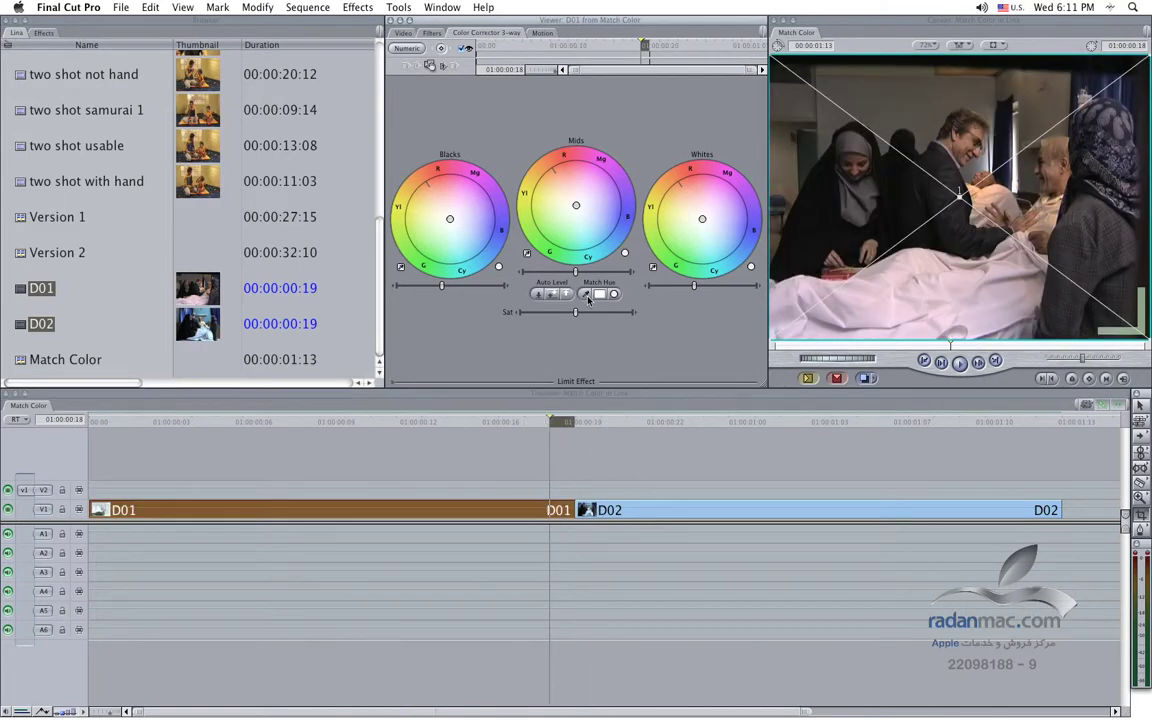
# Sample the Match Hue reference from the D01 Canvas image, then load D02 on a D02 frame
pyautogui.click(969, 443)
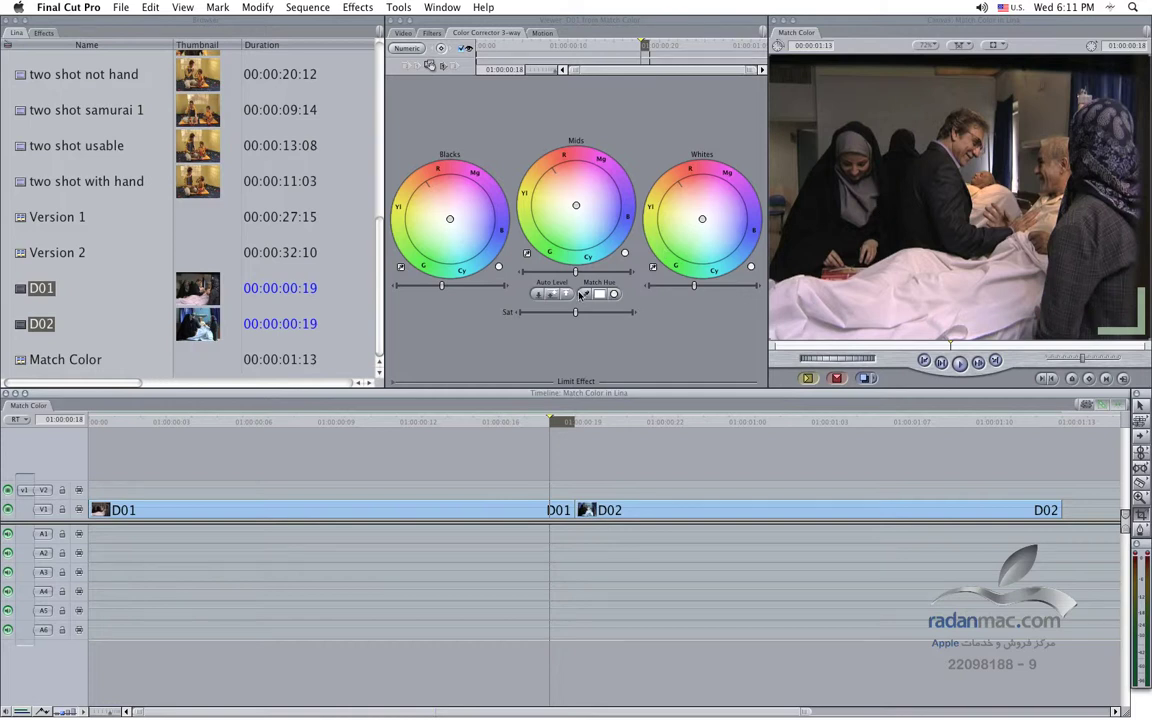
pyautogui.click(583, 294)
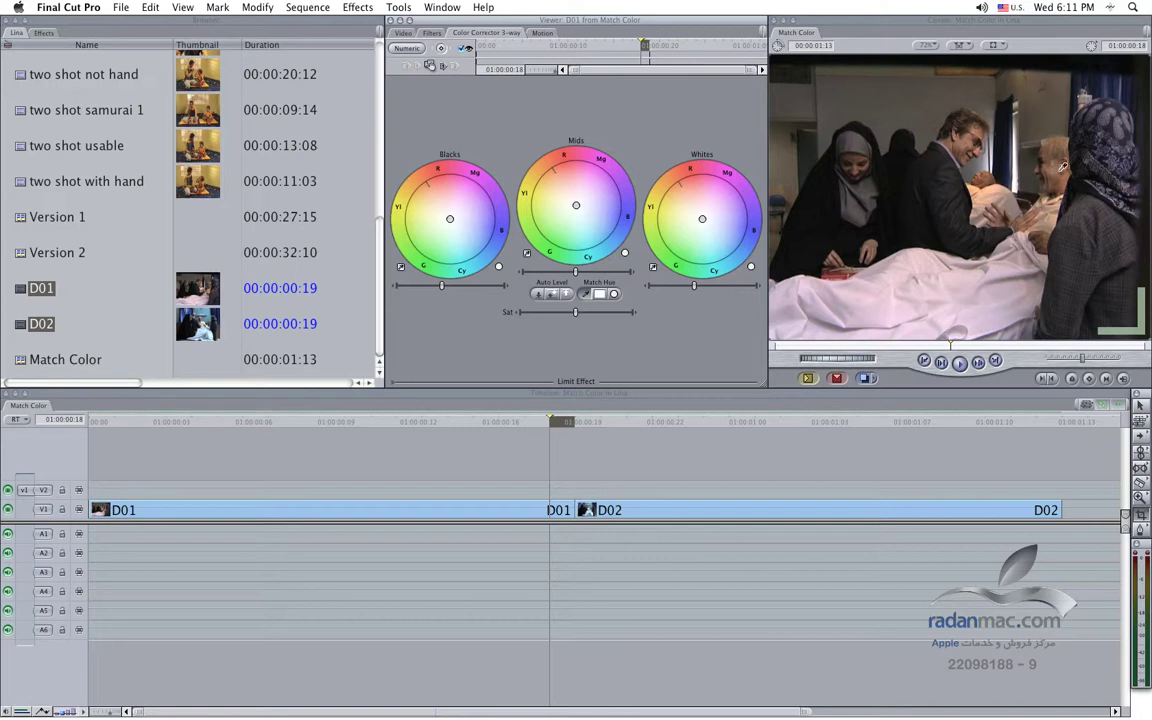
pyautogui.click(1054, 168)
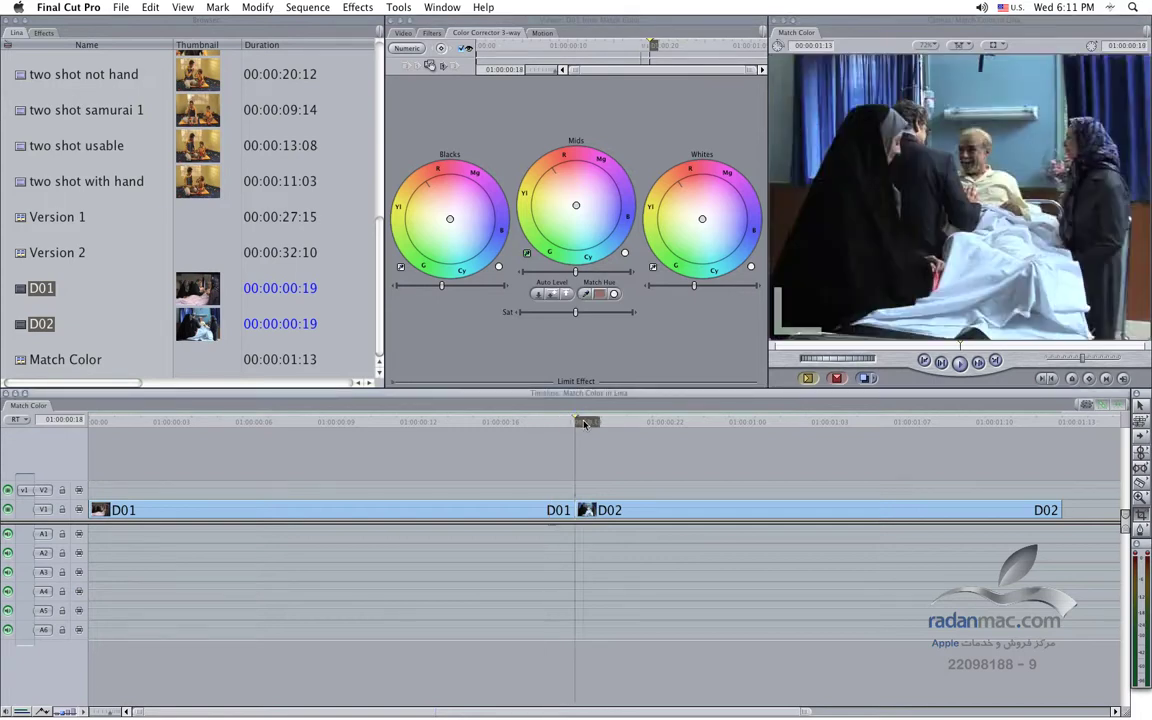
pyautogui.moveTo(558, 423); pyautogui.dragTo(729, 422)
pyautogui.click(705, 510)
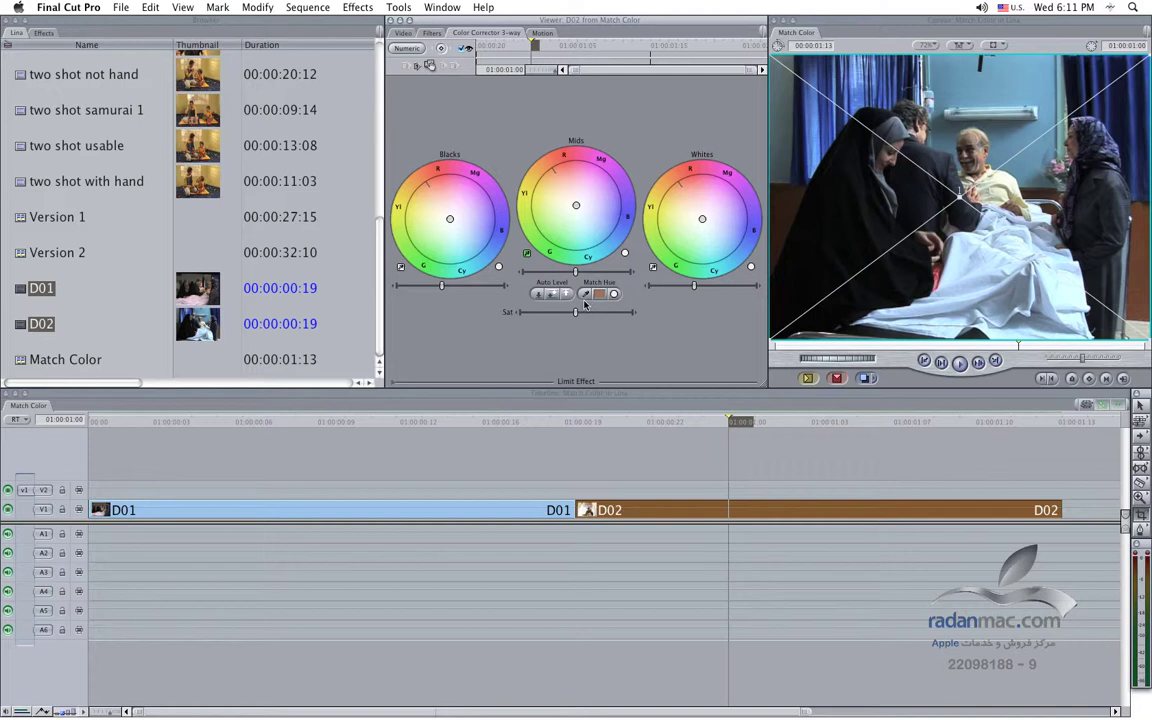
# Set the Canvas view to Image without the wireframe overlay, then arm the Mids balance eyedropper
pyautogui.click(966, 46)
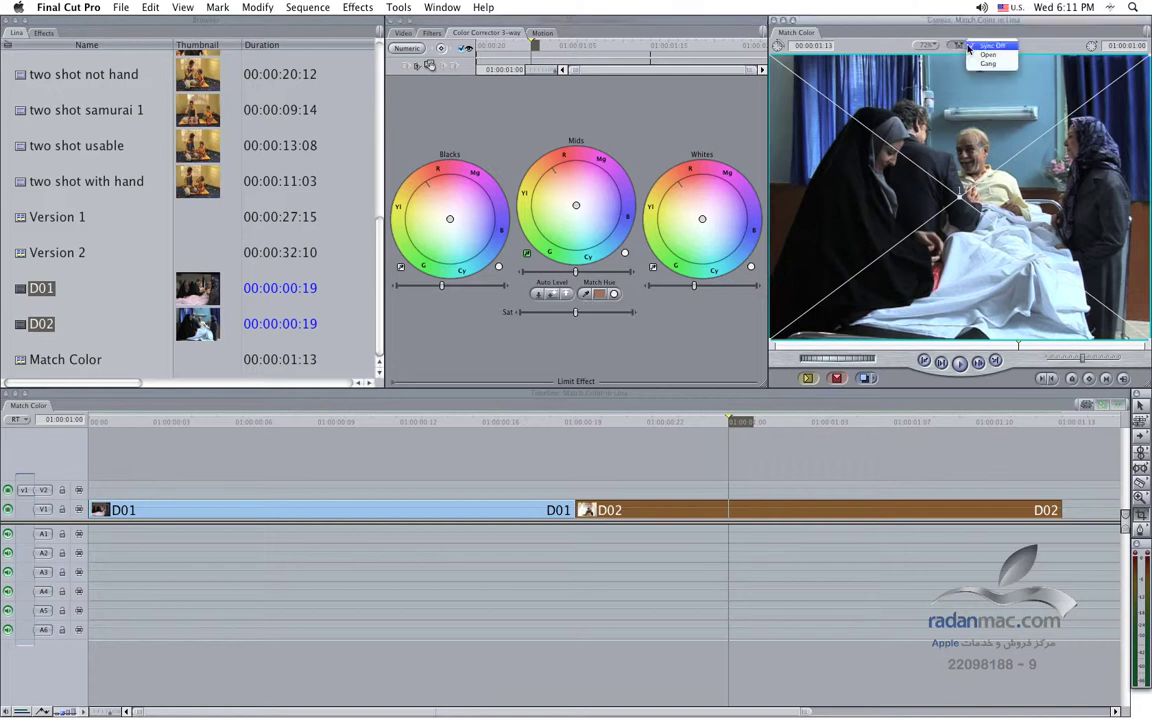
pyautogui.click(990, 46)
pyautogui.click(992, 46)
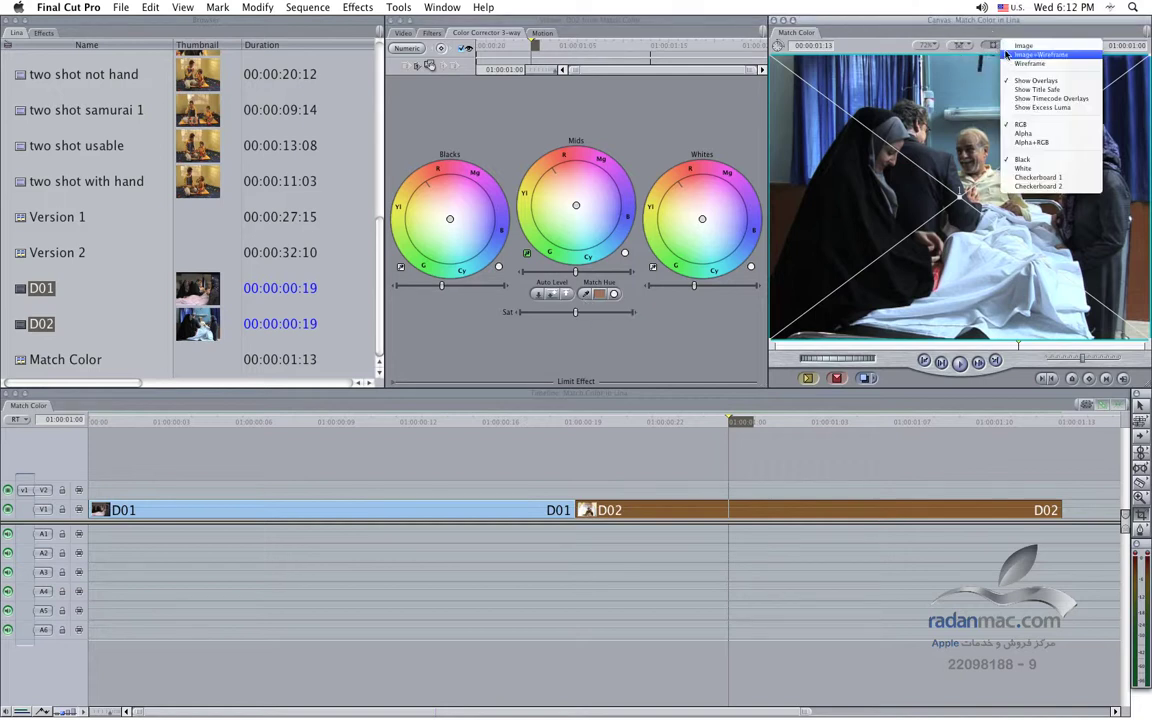
pyautogui.click(1015, 45)
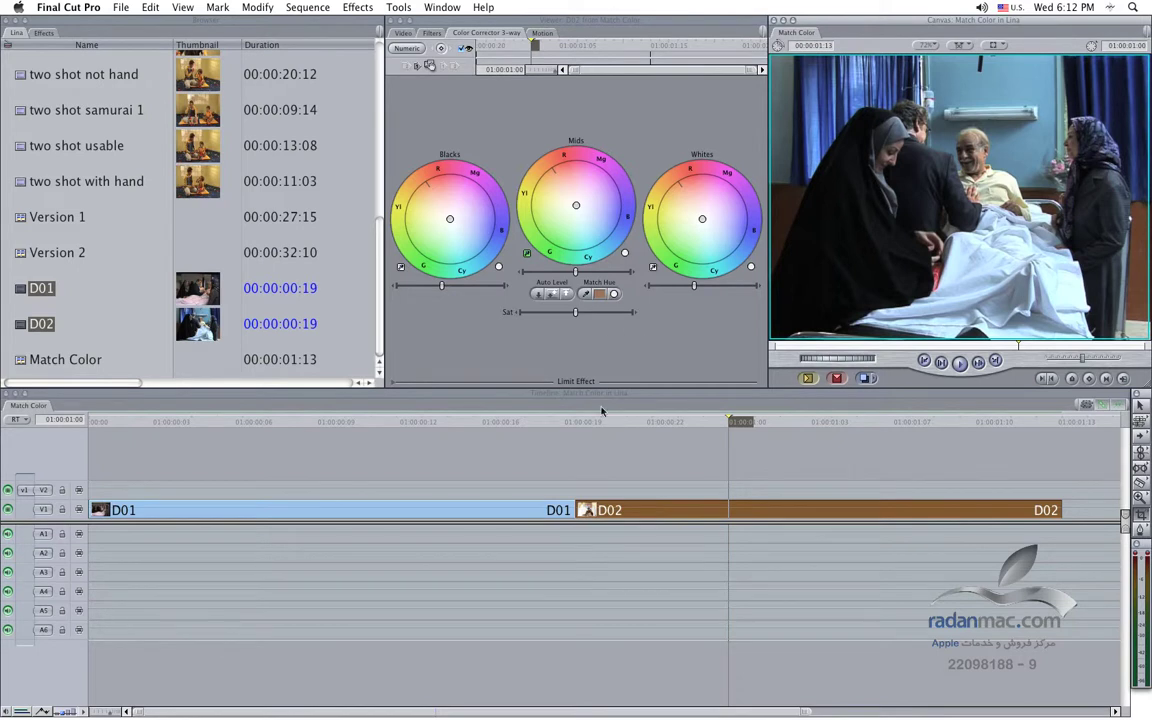
pyautogui.click(527, 253)
pyautogui.click(360, 288)
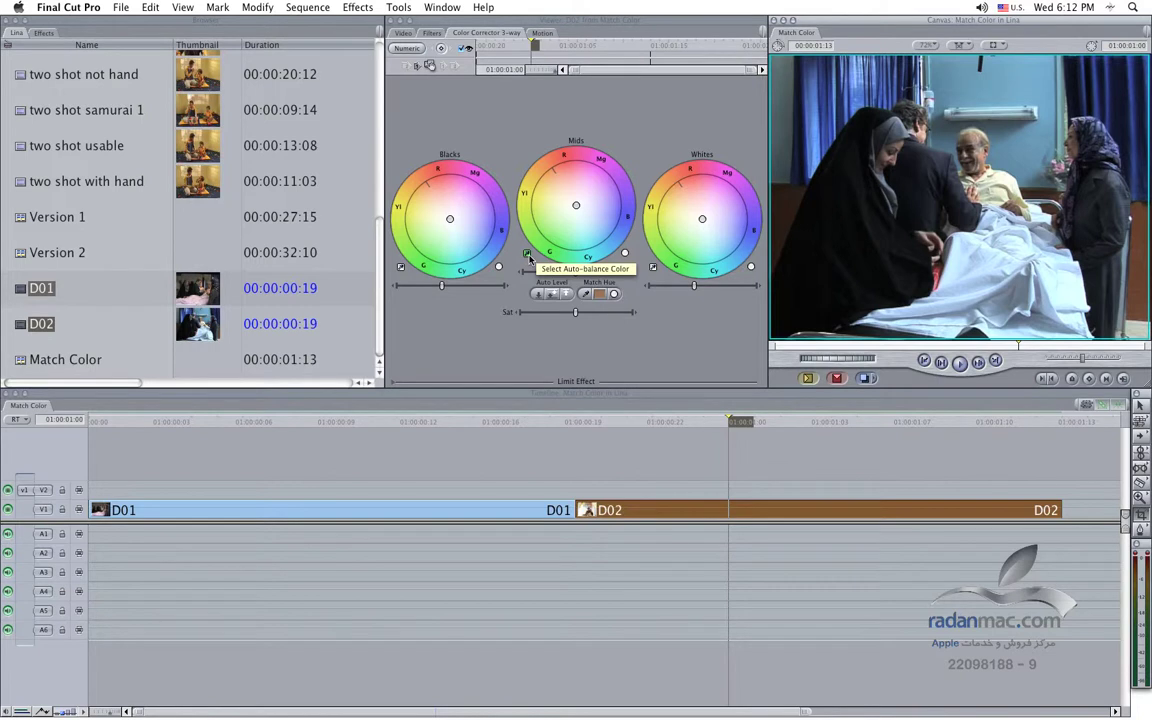
# On a D02 frame, balance its Mids by sampling a neutral area with the eyedropper
pyautogui.click(524, 422)
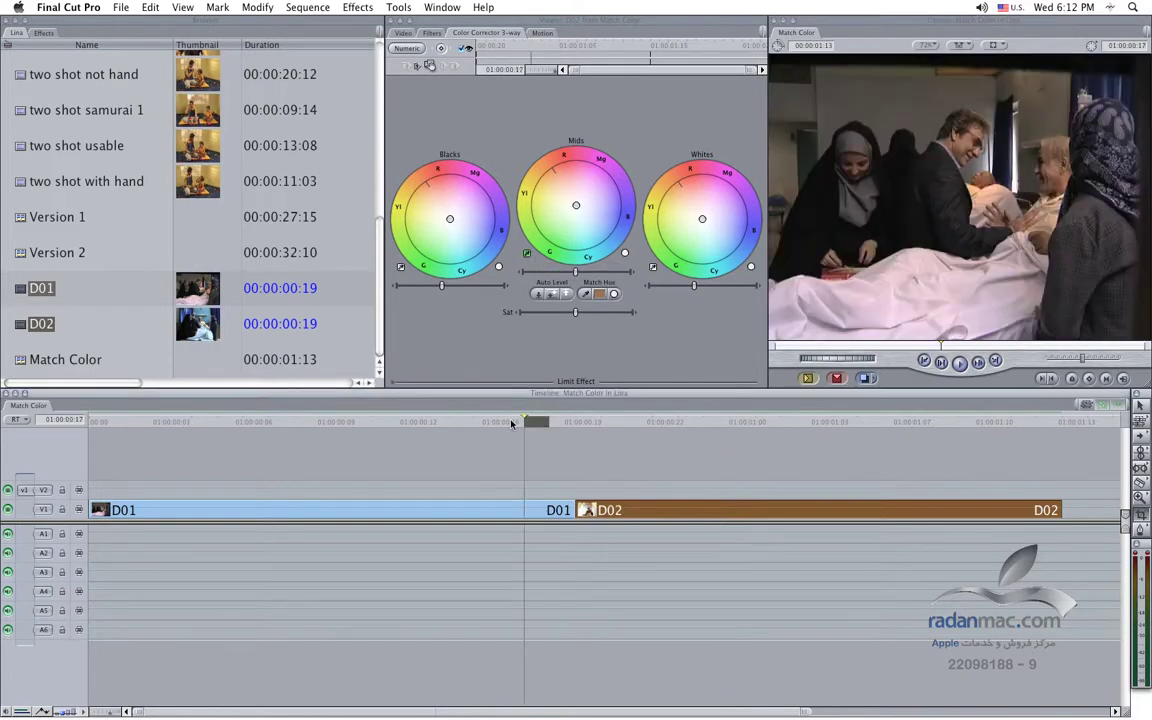
pyautogui.moveTo(511, 423); pyautogui.dragTo(638, 425)
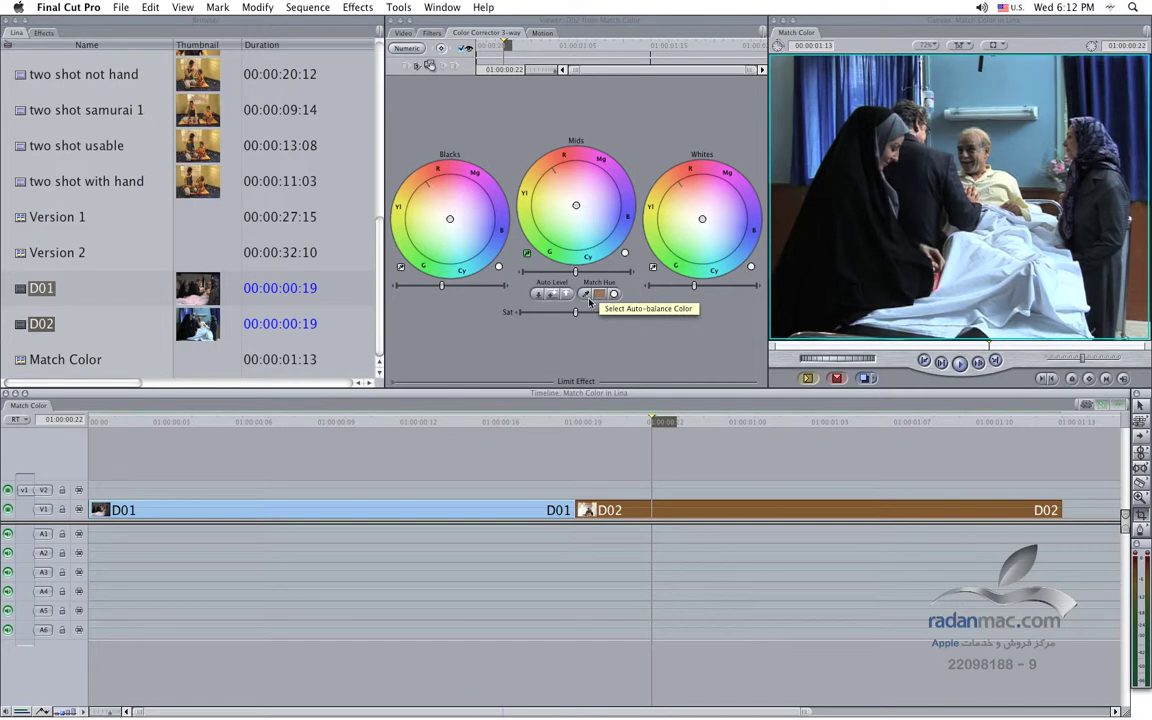
pyautogui.click(527, 257)
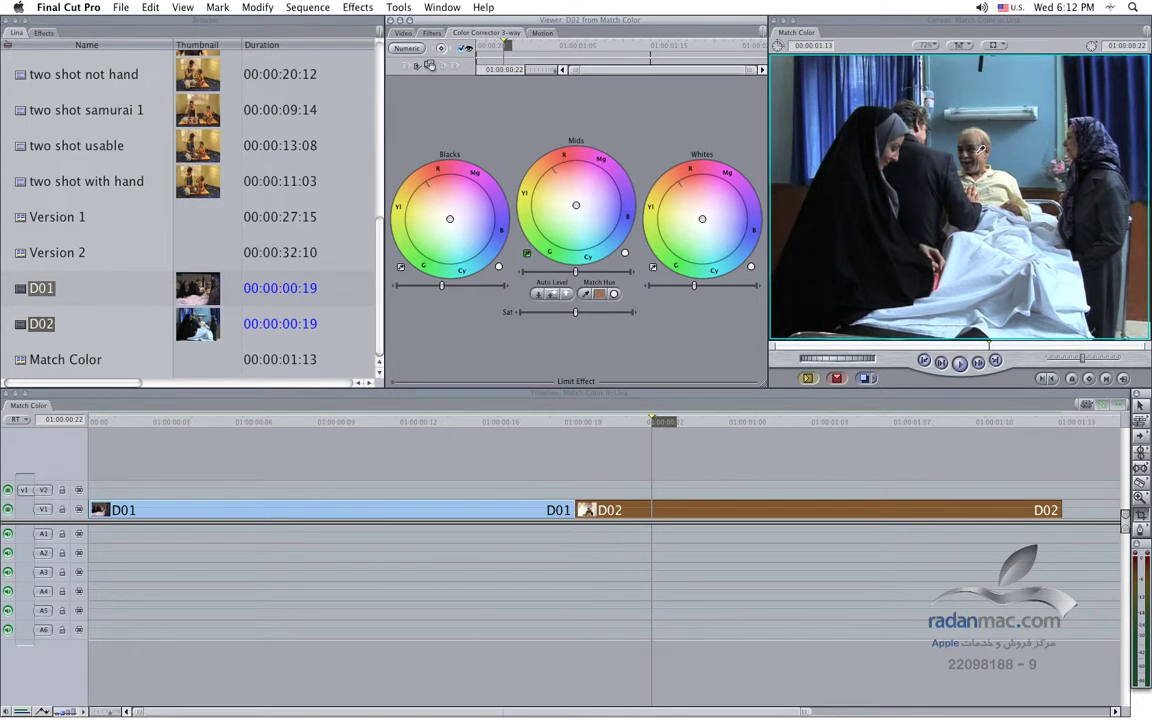
pyautogui.click(980, 148)
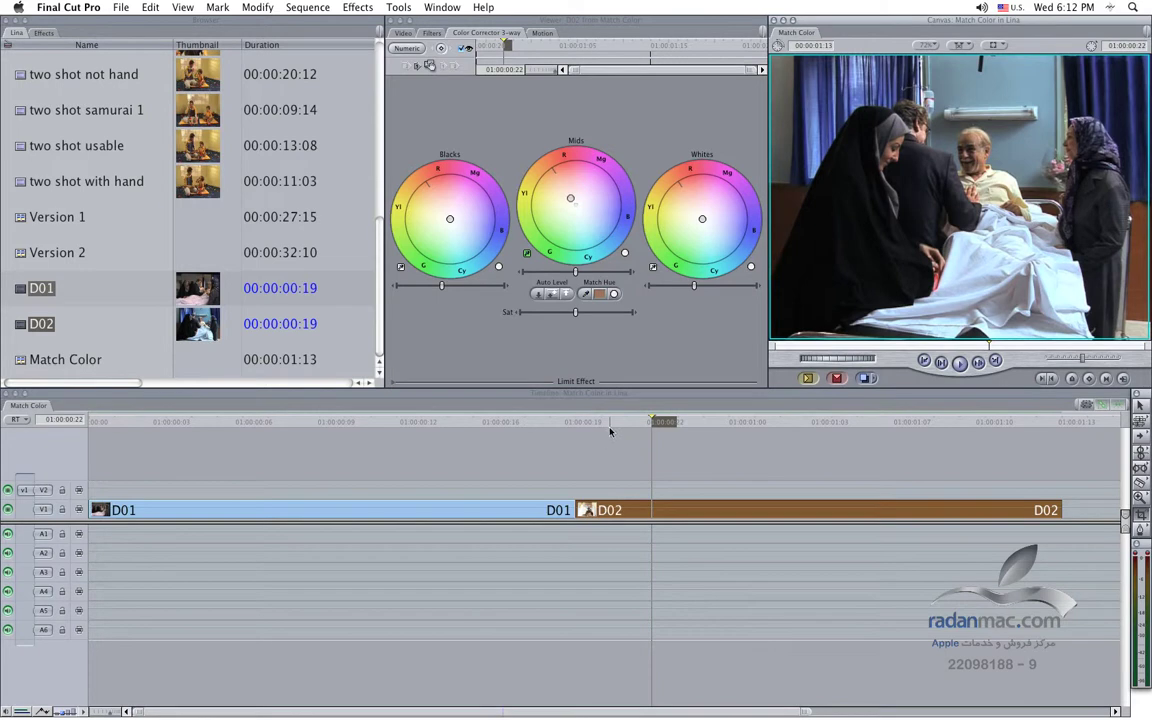
# Compare the red-shifted D02 against D01 across the cut, parking on the D02 frame
pyautogui.moveTo(640, 421)
pyautogui.mouseDown()
pyautogui.moveTo(493, 428)
pyautogui.moveTo(638, 437)
pyautogui.moveTo(551, 437)
pyautogui.mouseUp()
pyautogui.moveTo(630, 443); pyautogui.dragTo(652, 442)
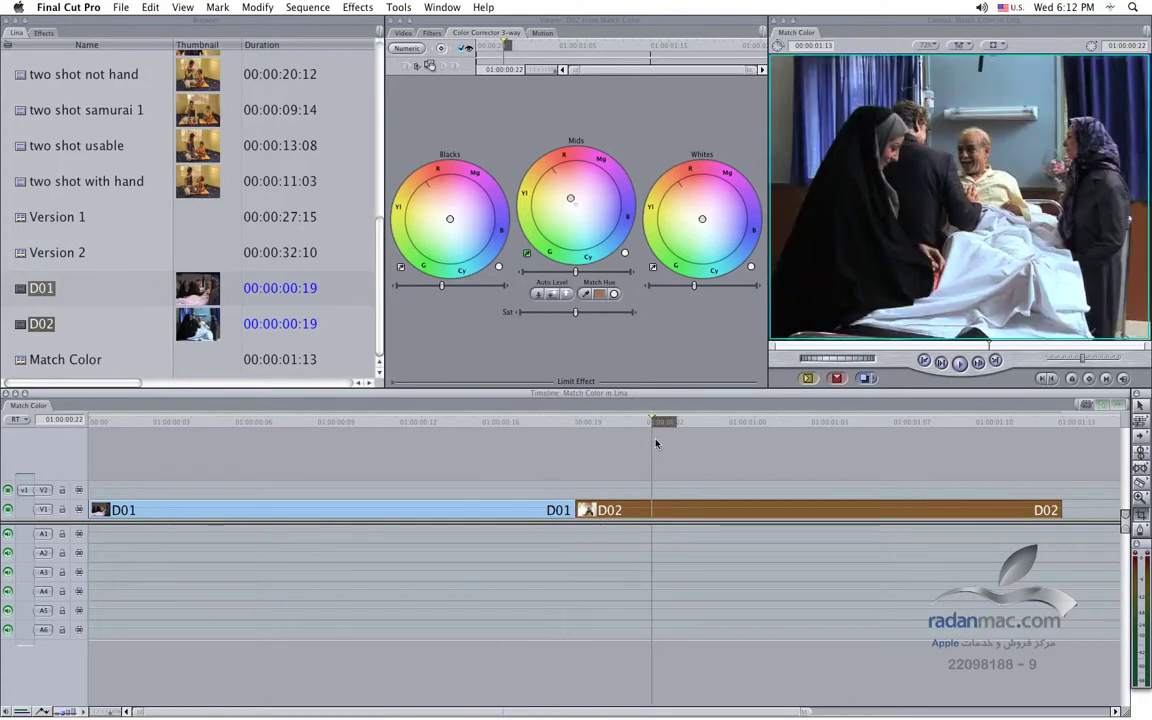
pyautogui.click(508, 122)
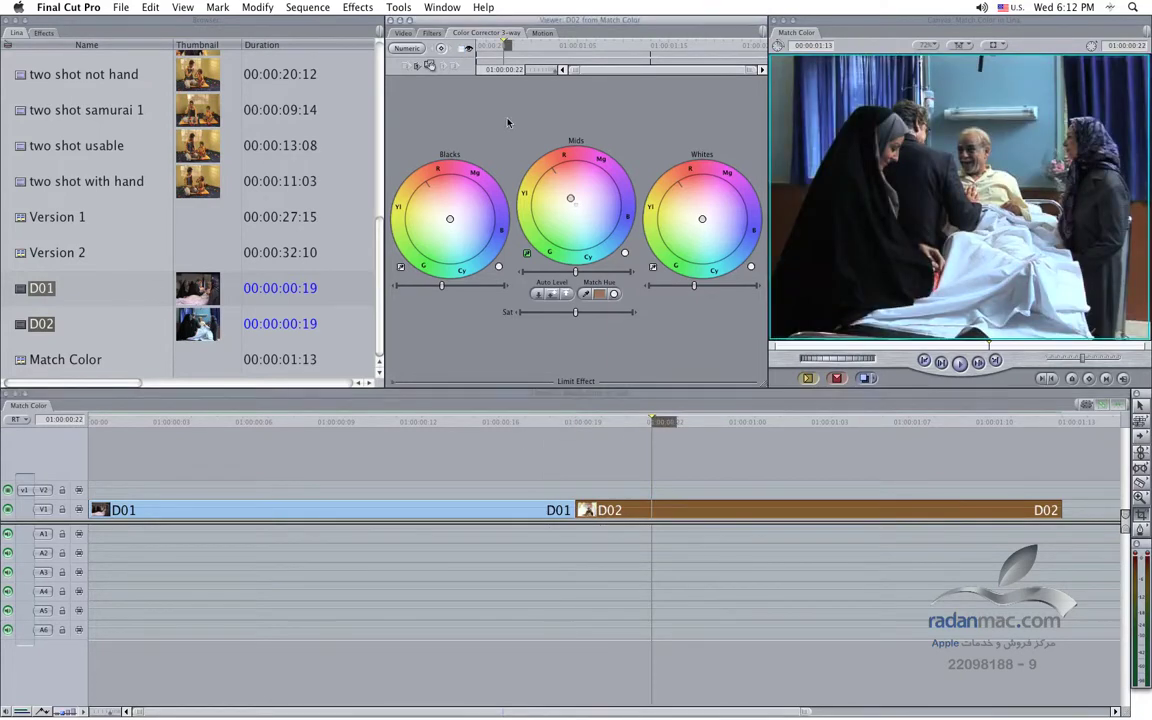
pyautogui.moveTo(630, 426)
pyautogui.mouseDown()
pyautogui.moveTo(496, 432)
pyautogui.moveTo(640, 437)
pyautogui.mouseUp()
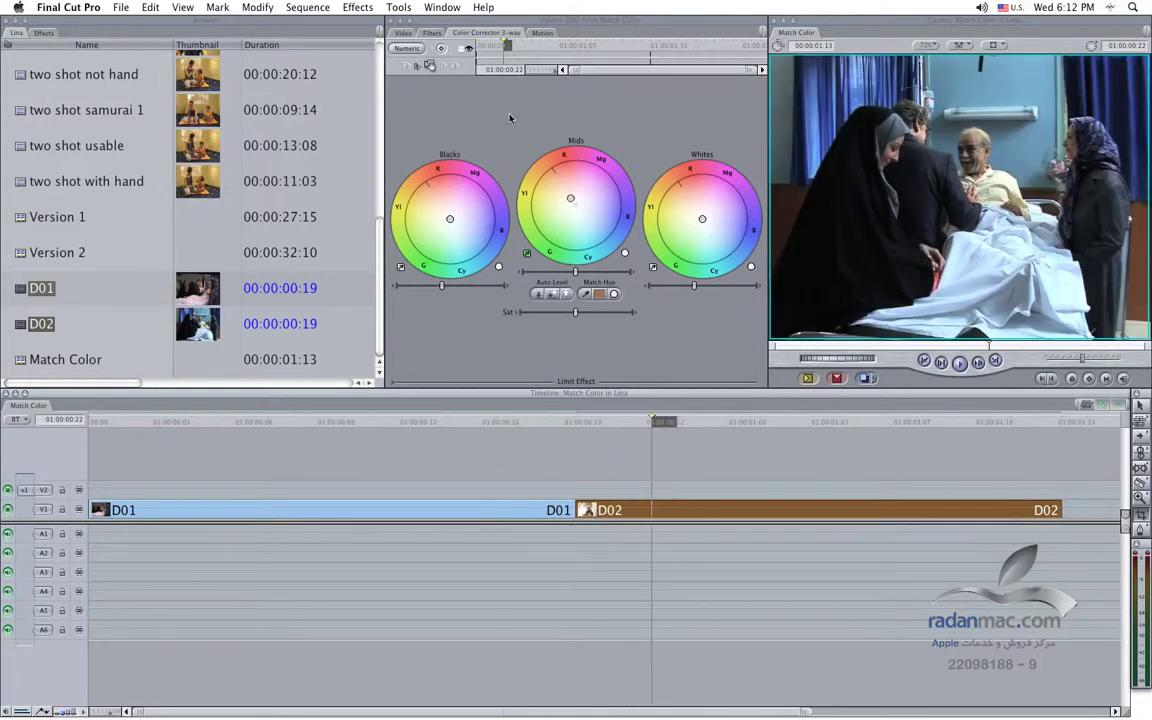
pyautogui.click(465, 50)
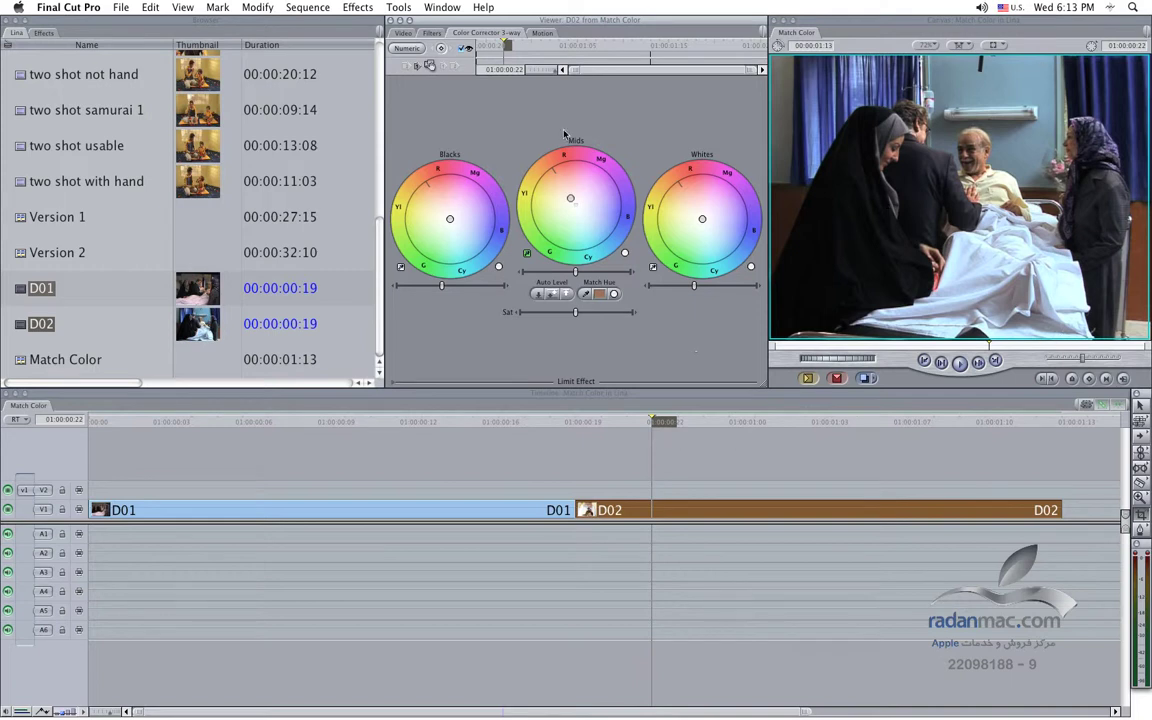
pyautogui.click(442, 7)
# Arrange windows for Color Correction, show only the Waveform scope, and load D01 from the Timeline
pyautogui.moveTo(450, 49)
pyautogui.click(649, 97)
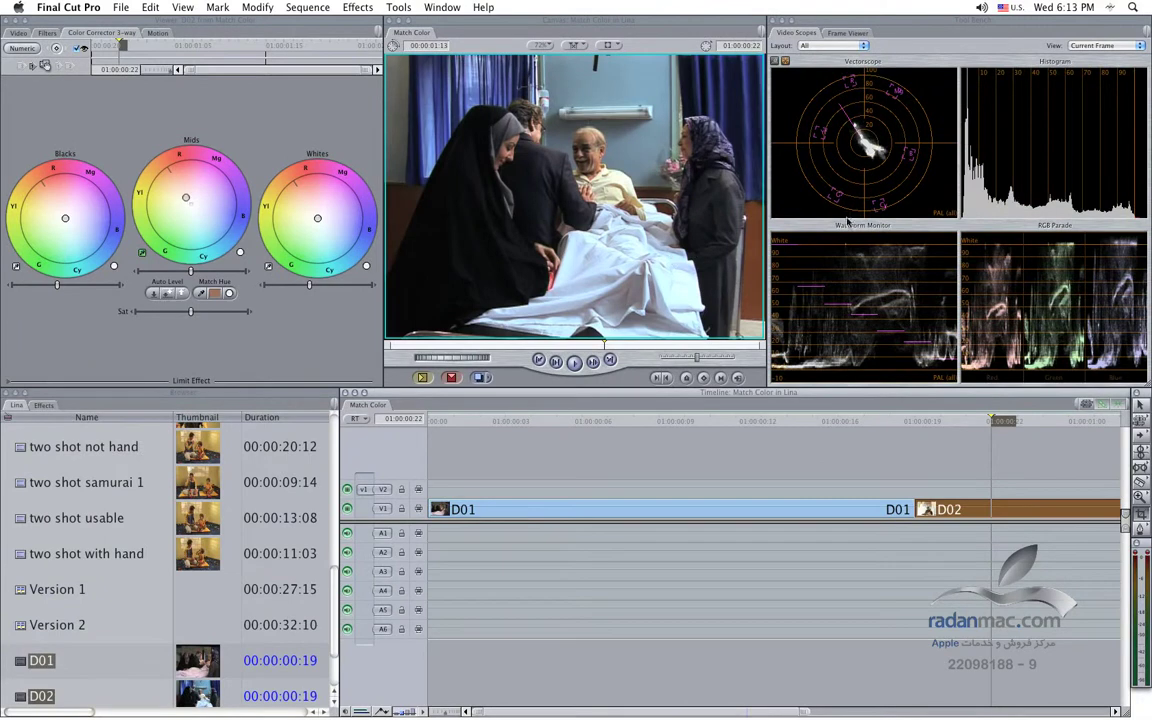
pyautogui.click(864, 45)
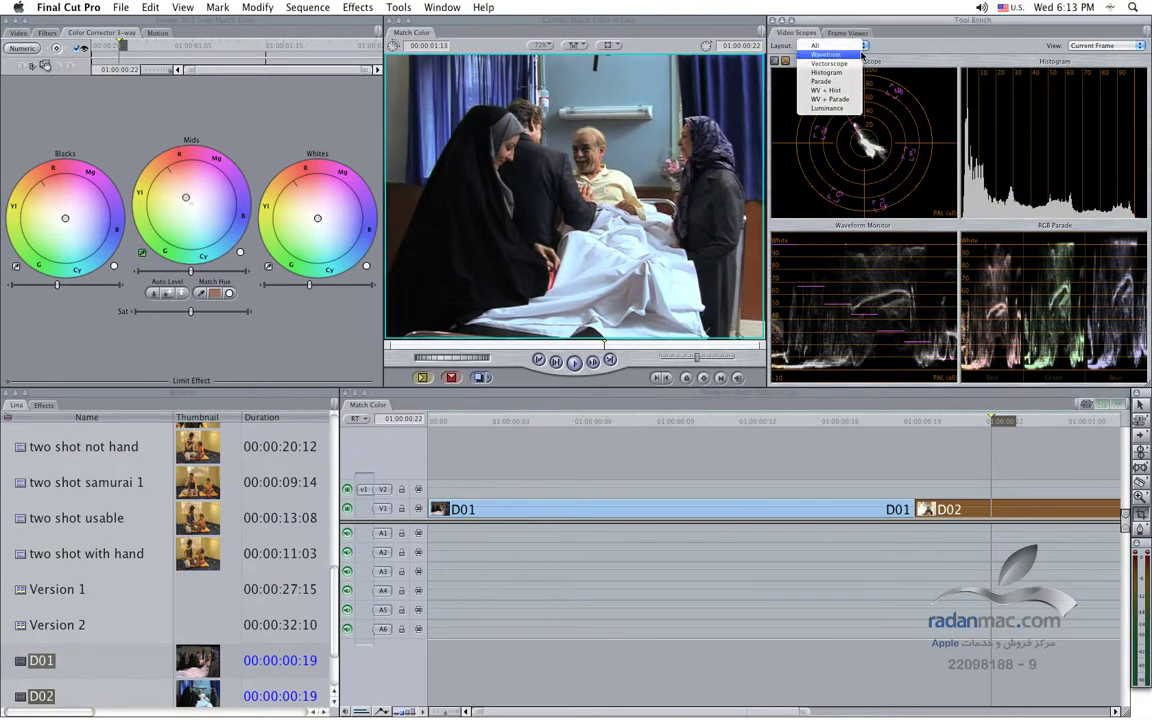
pyautogui.click(826, 54)
pyautogui.click(812, 421)
pyautogui.click(633, 421)
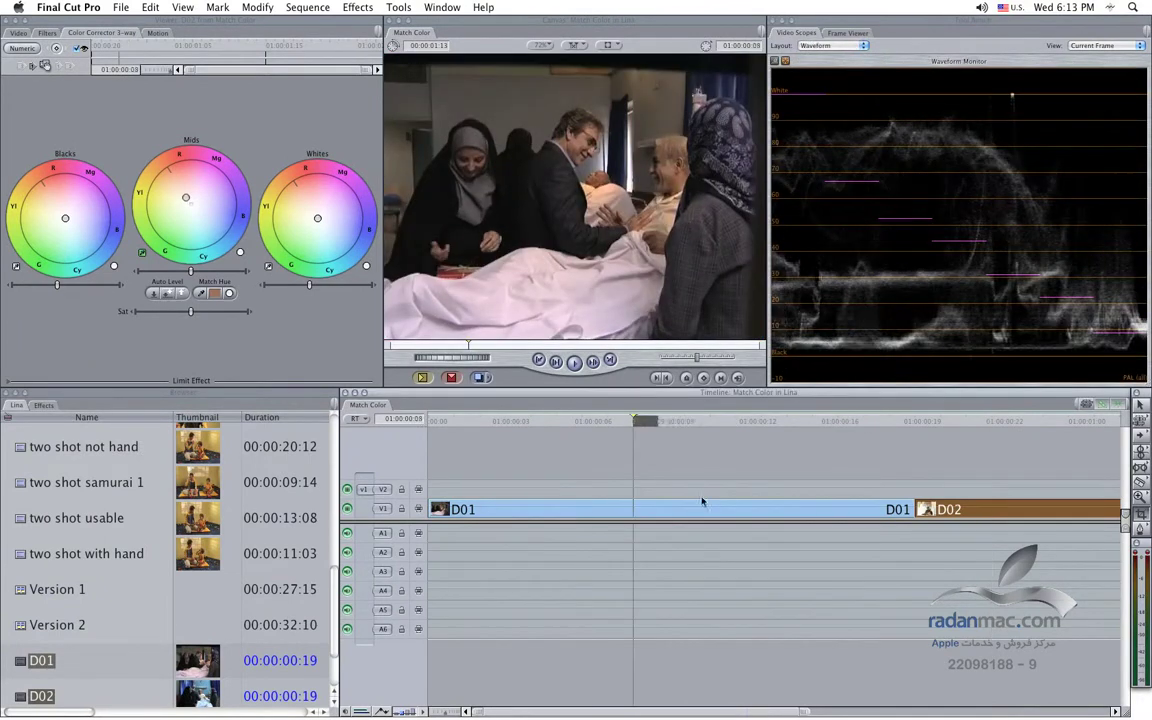
pyautogui.doubleClick(704, 509)
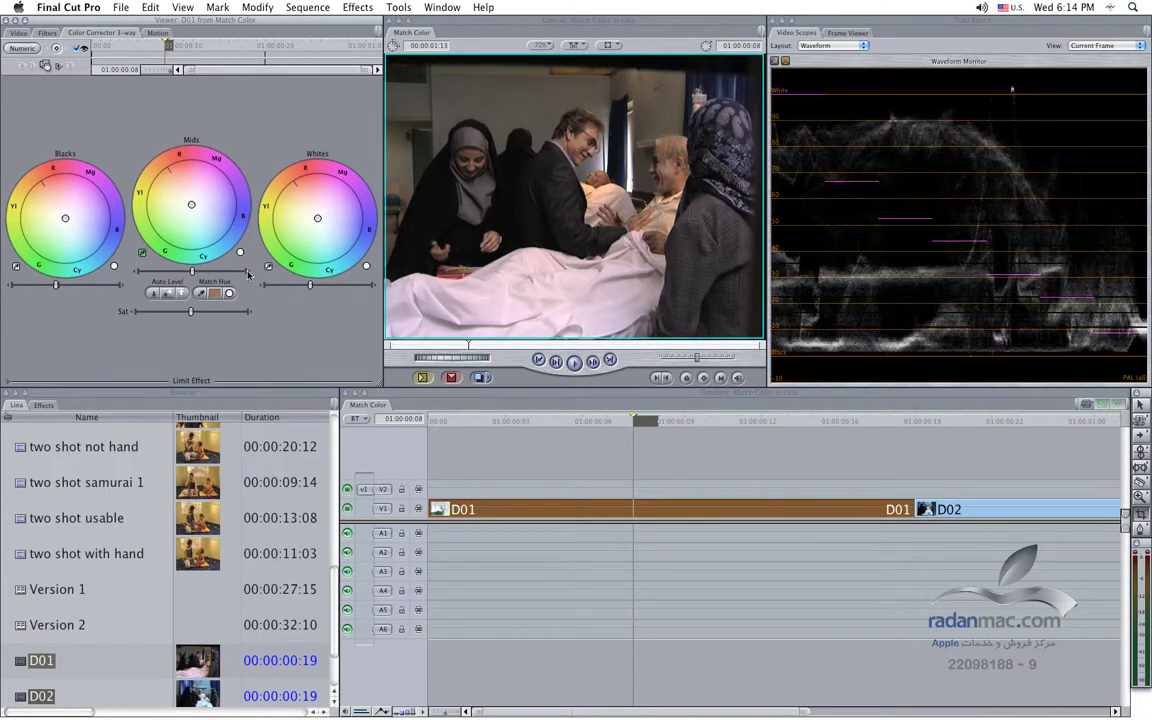
# Nudge D01's Blacks down one step and Whites down two steps while watching the waveform
pyautogui.click(11, 287)
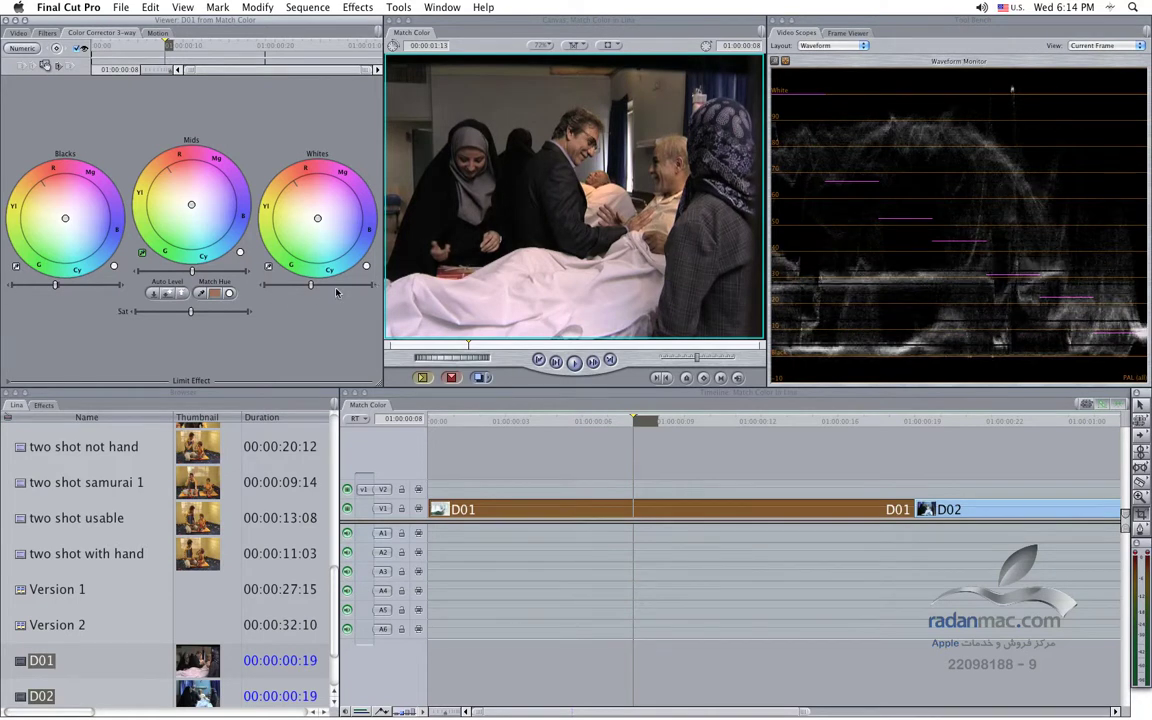
pyautogui.click(260, 287)
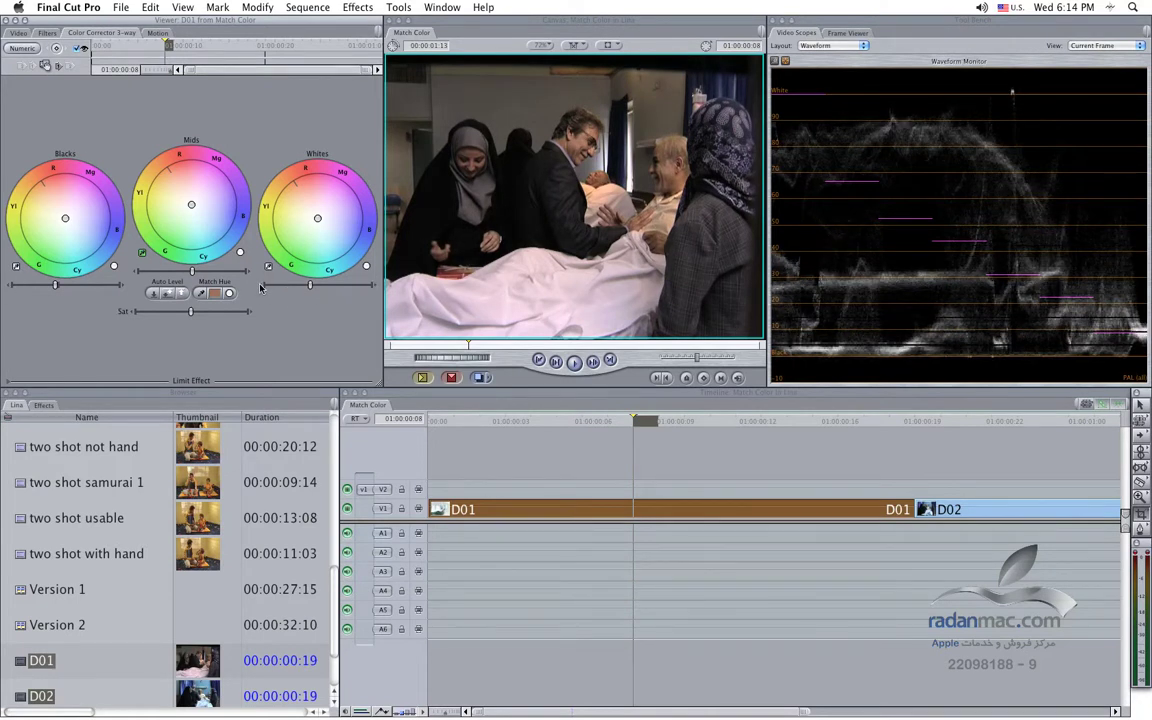
pyautogui.click(260, 287)
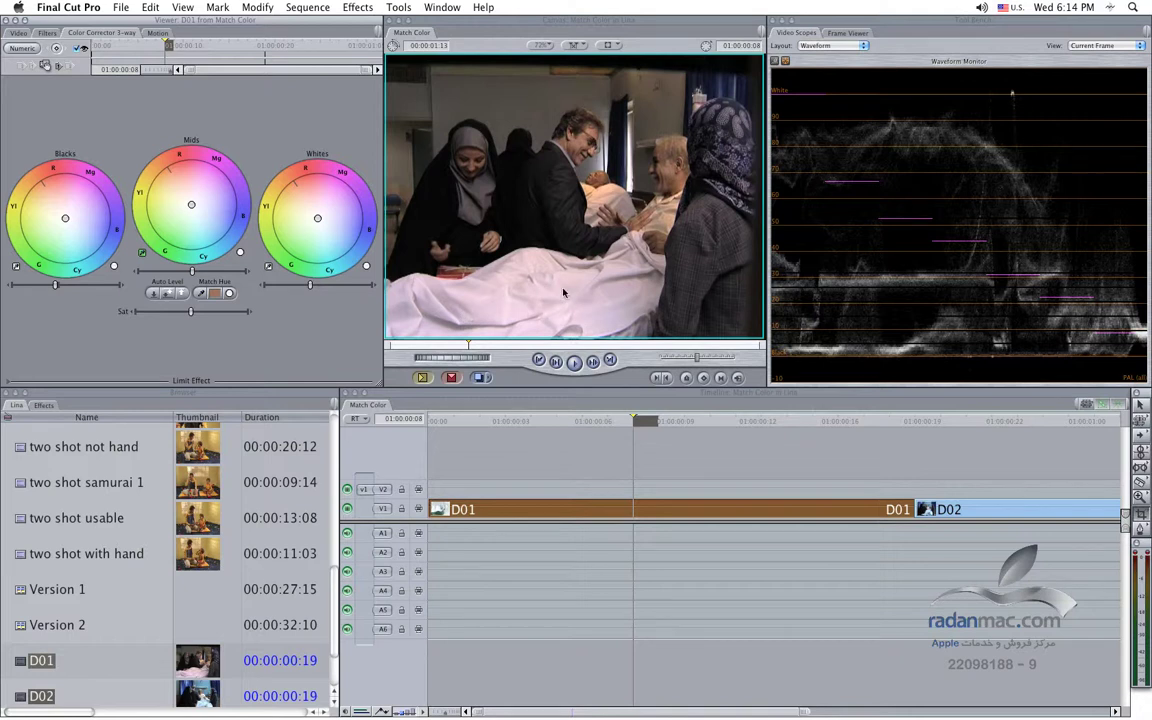
pyautogui.click(848, 46)
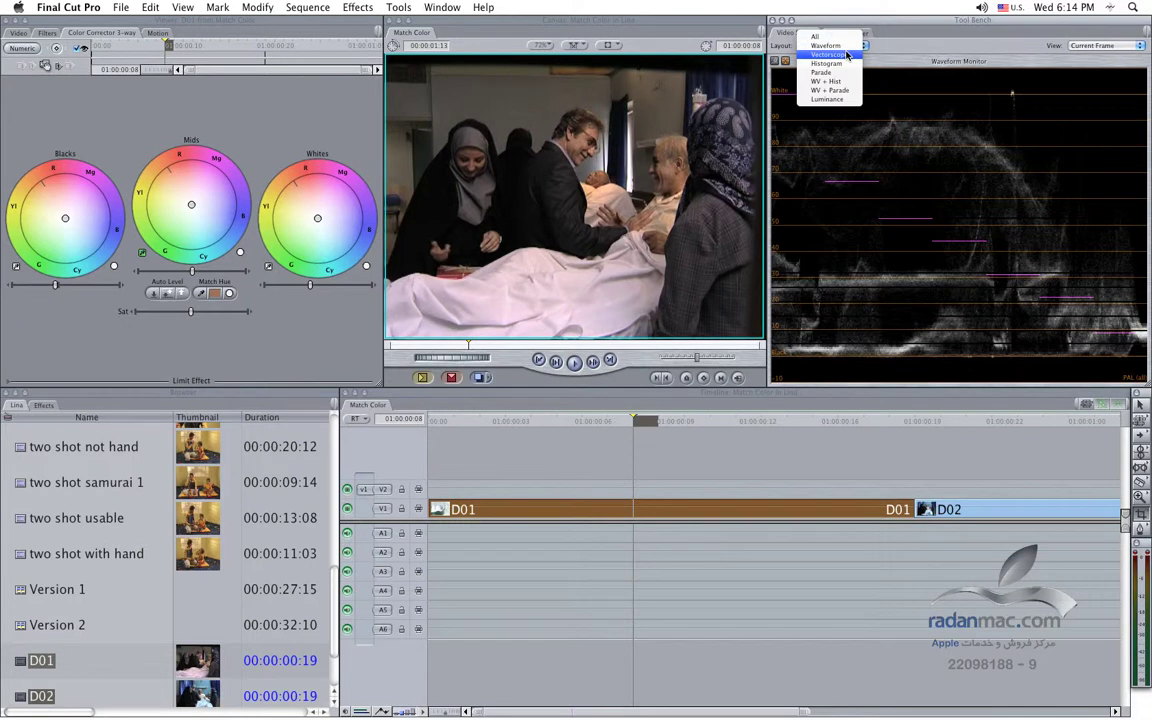
# Switch scopes to Vectorscope, raise D01's saturation, and pull its Mids slider slightly darker
pyautogui.click(847, 55)
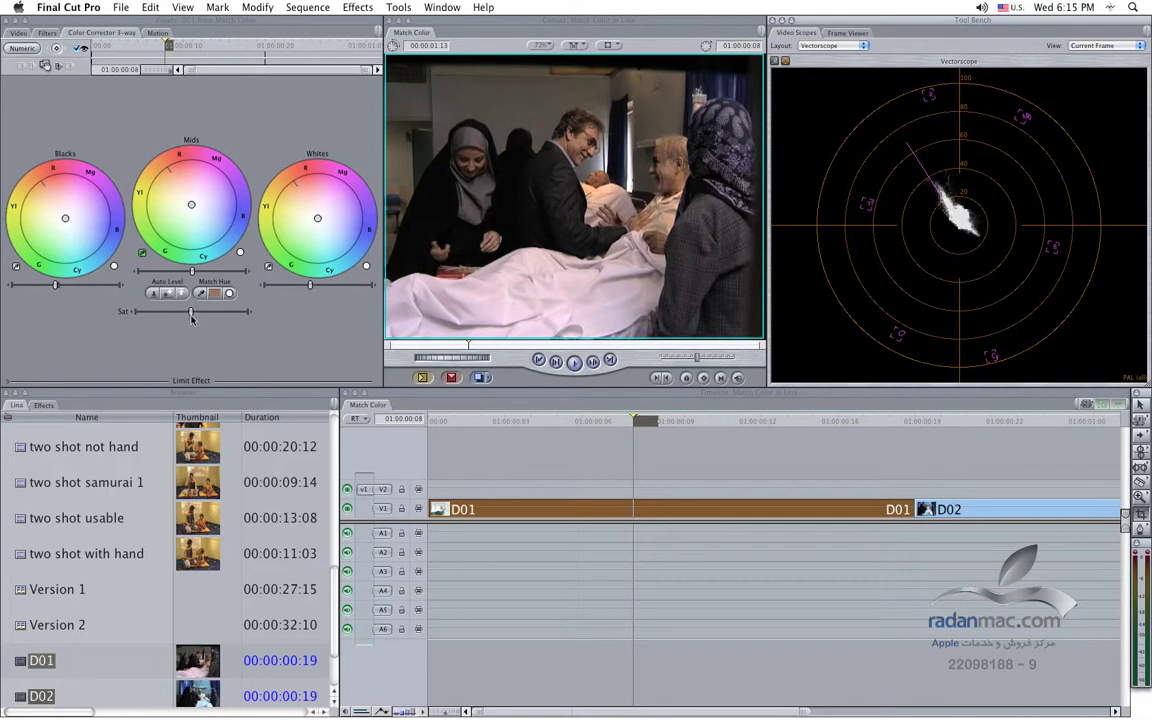
pyautogui.moveTo(191, 312)
pyautogui.mouseDown()
pyautogui.moveTo(235, 314)
pyautogui.moveTo(196, 313)
pyautogui.mouseUp()
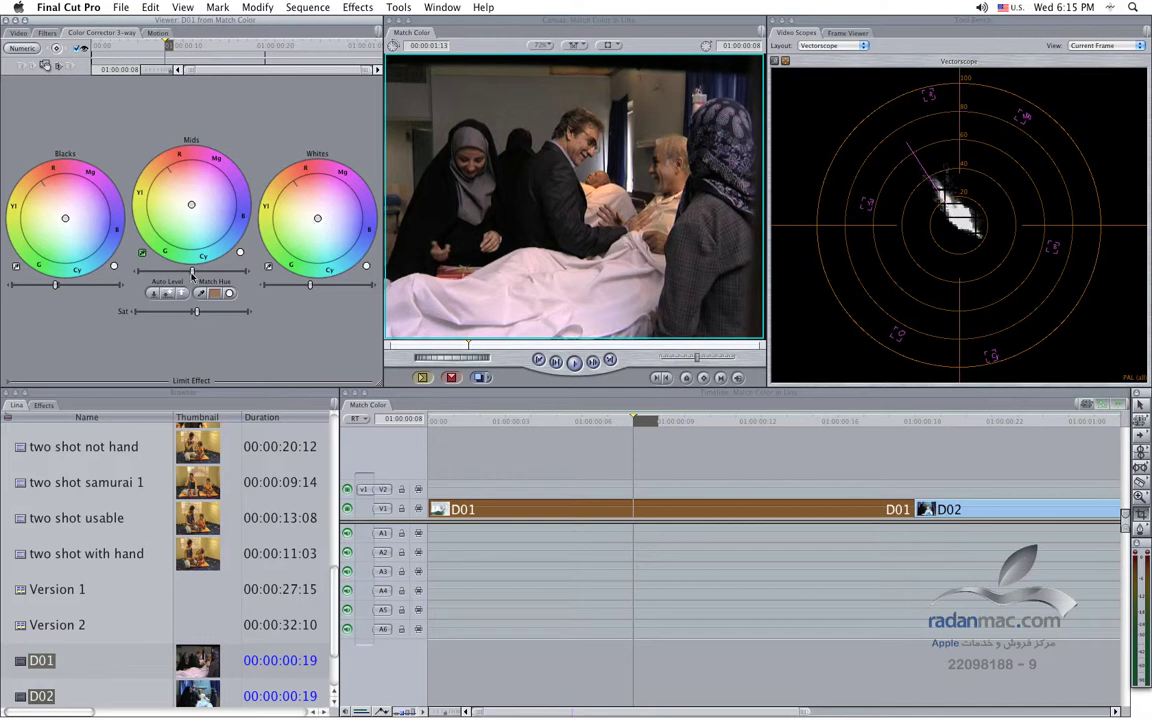
pyautogui.moveTo(193, 273); pyautogui.dragTo(204, 271)
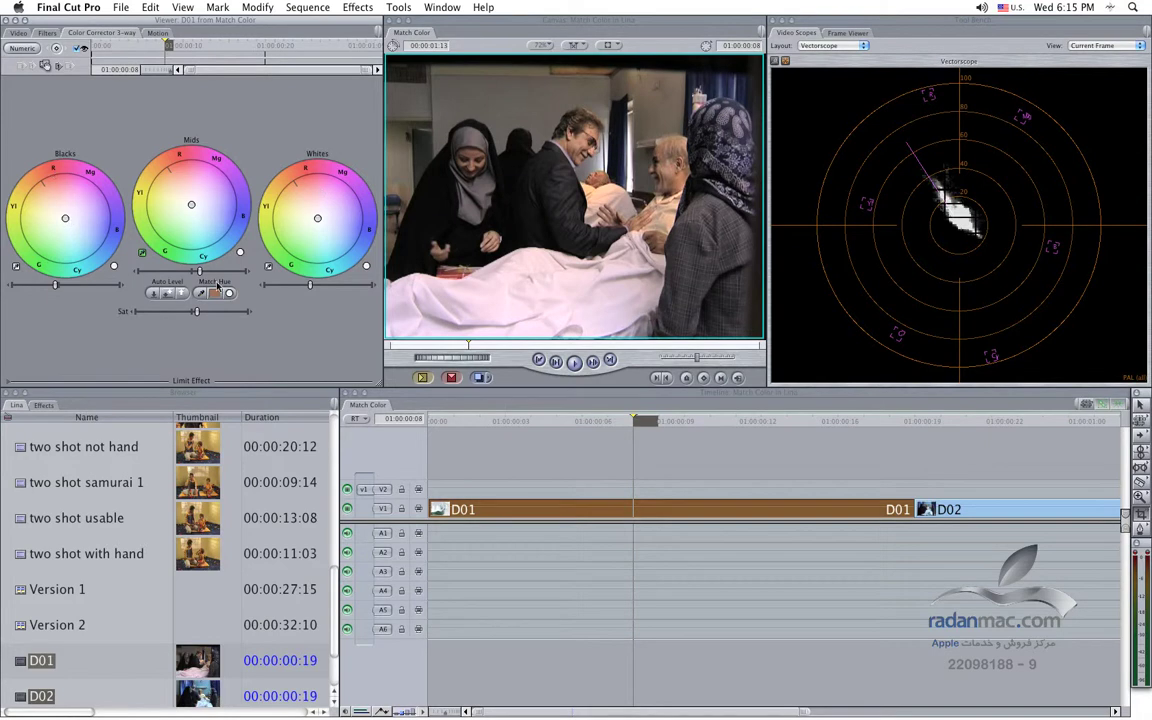
pyautogui.moveTo(204, 274); pyautogui.dragTo(193, 277)
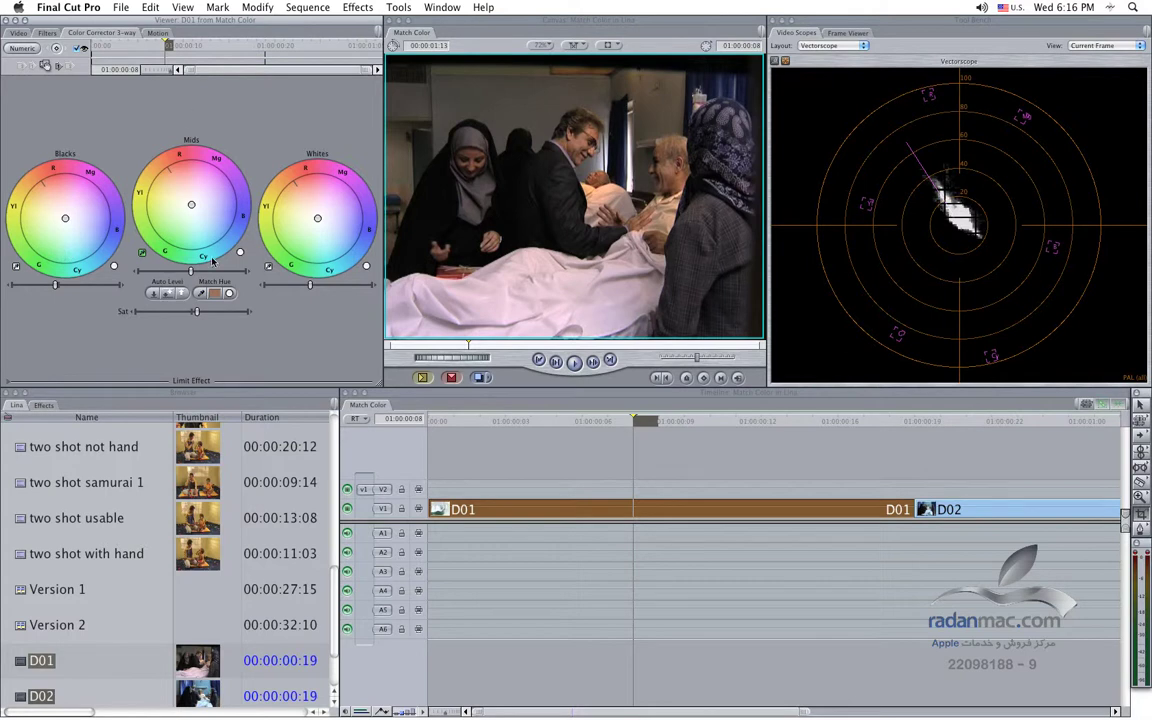
pyautogui.click(850, 45)
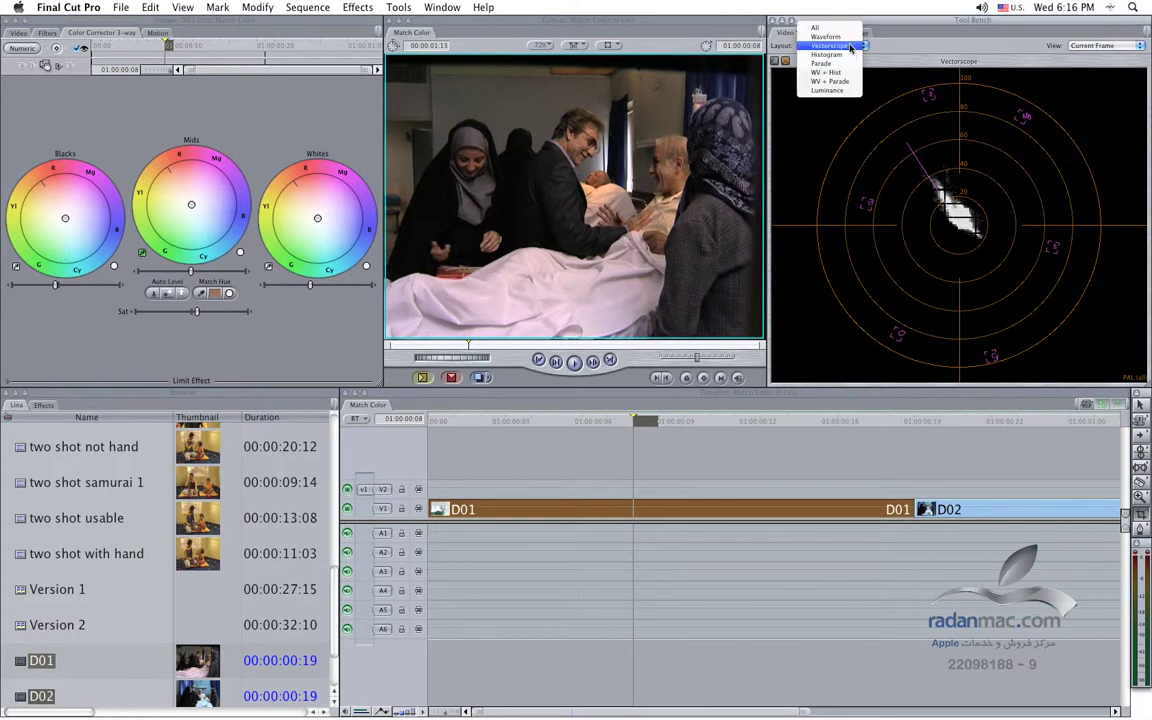
# Return the scopes to Waveform and move the playhead to a later D02 frame
pyautogui.click(845, 36)
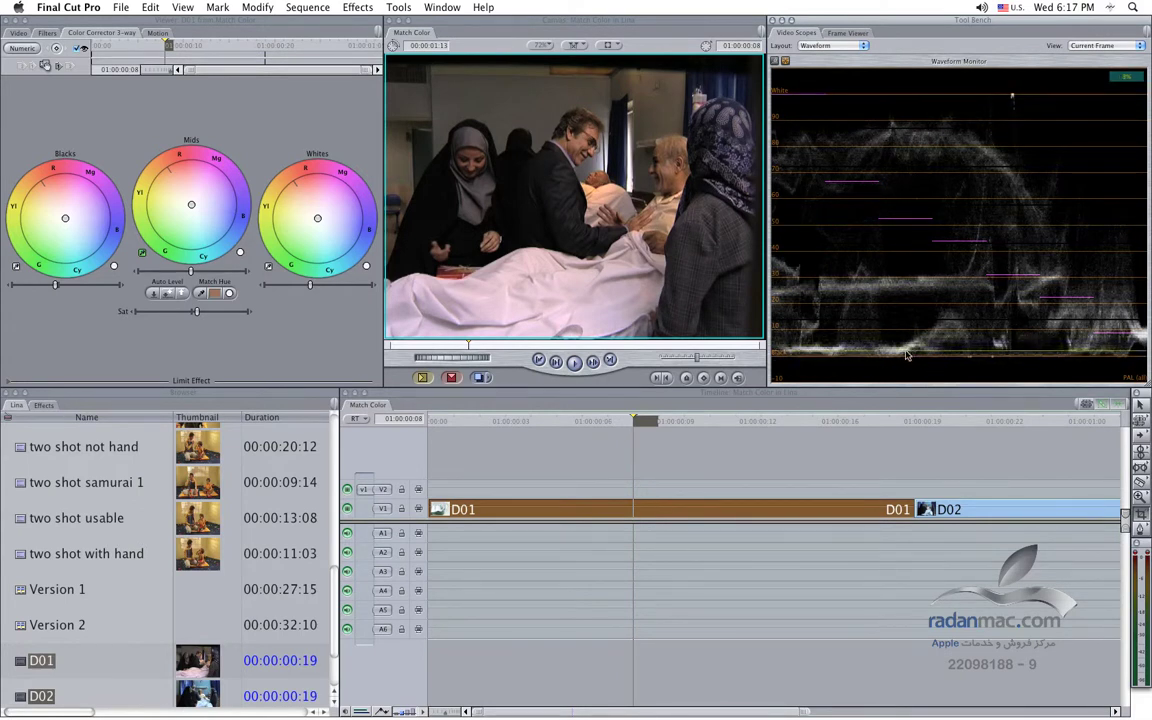
pyautogui.moveTo(972, 421); pyautogui.dragTo(1006, 423)
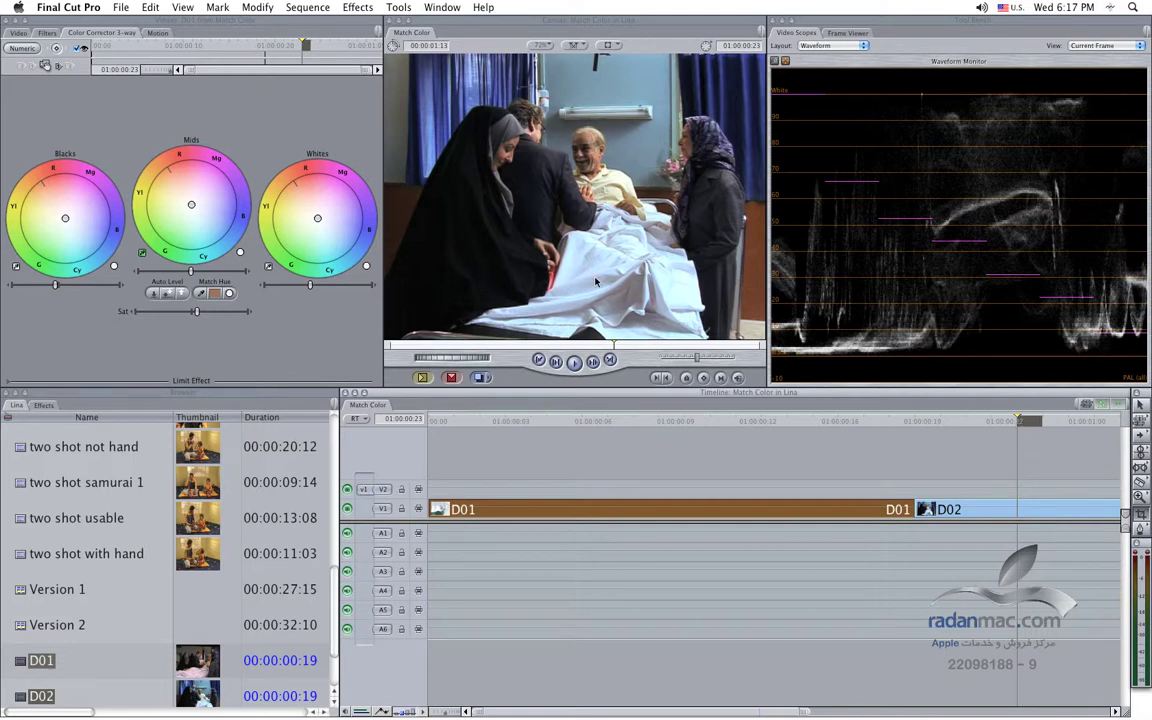
pyautogui.moveTo(795, 328)
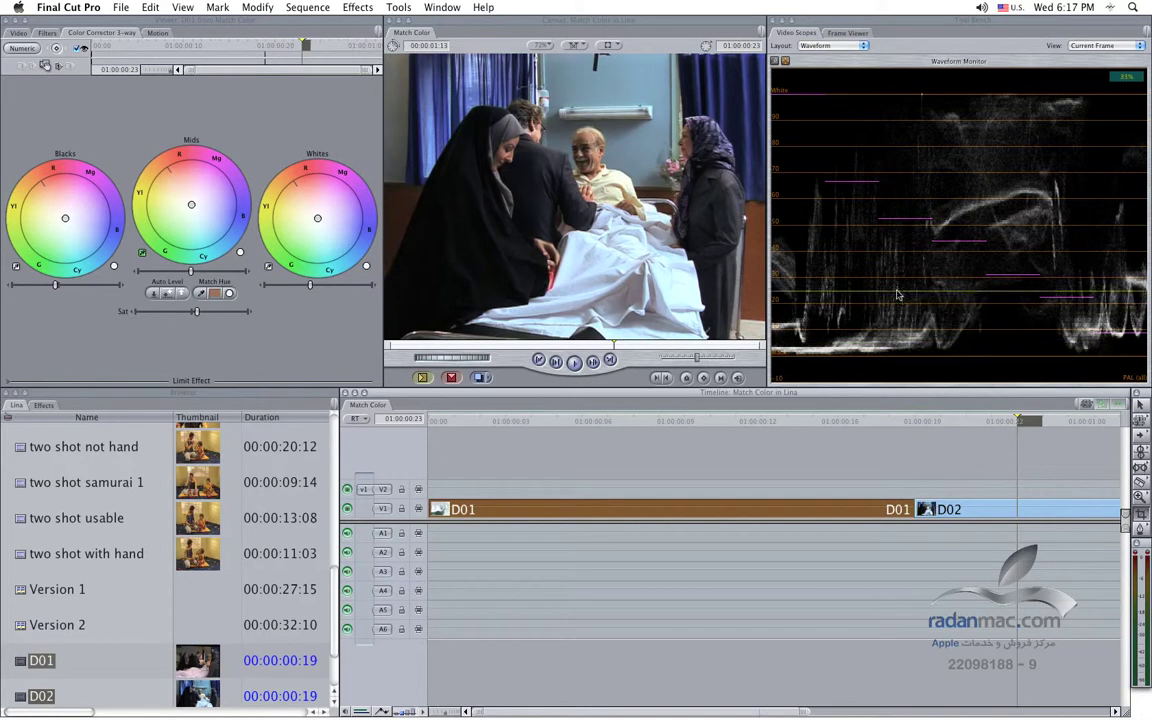
# Deepen D01's blacks and brighten its mids slightly, then load D02's settings on a later frame
pyautogui.click(865, 422)
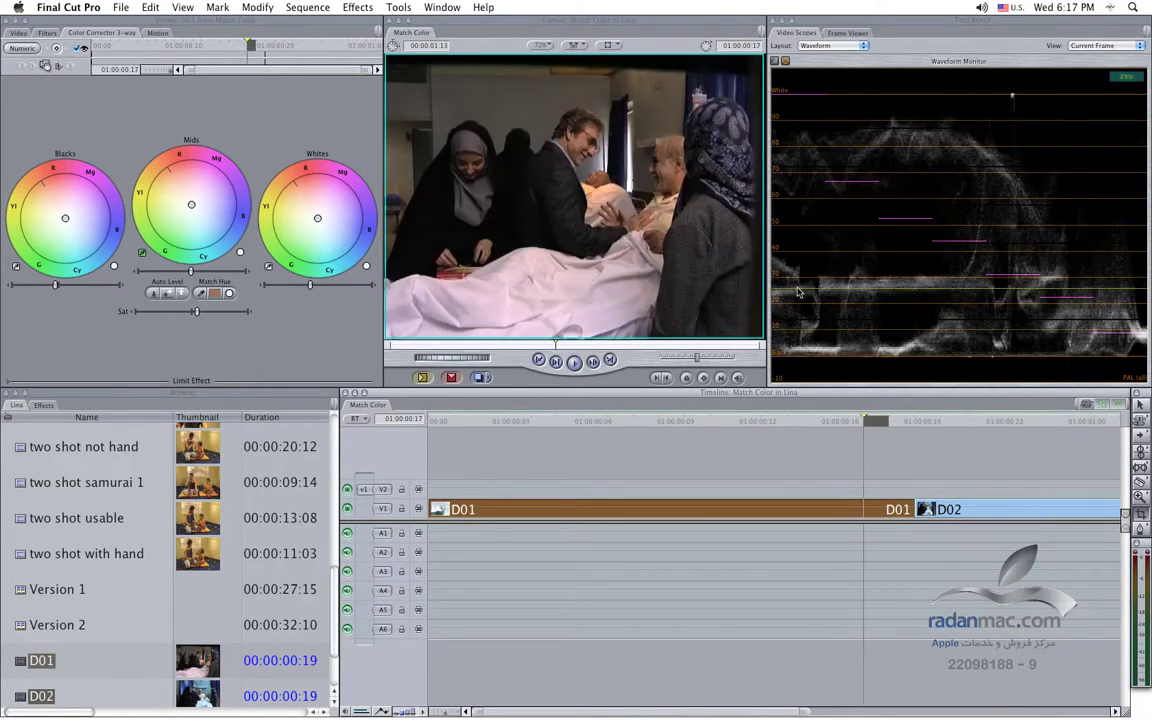
pyautogui.moveTo(55, 287); pyautogui.dragTo(57, 289)
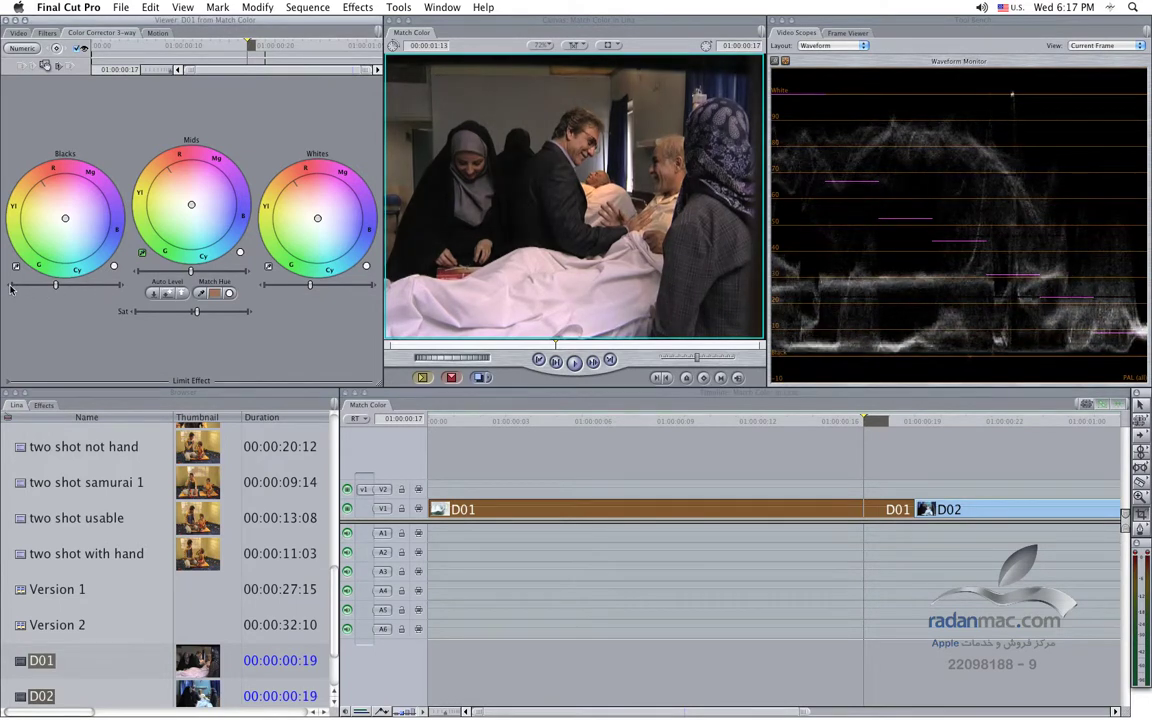
pyautogui.click(250, 273)
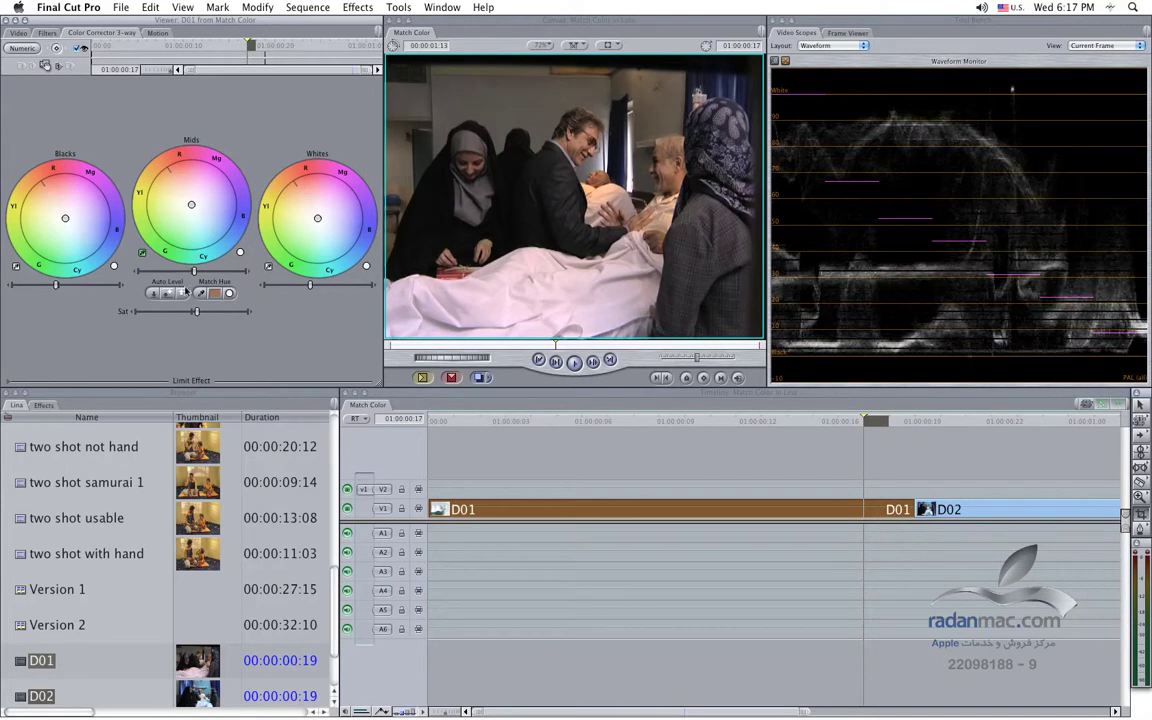
pyautogui.click(17, 288)
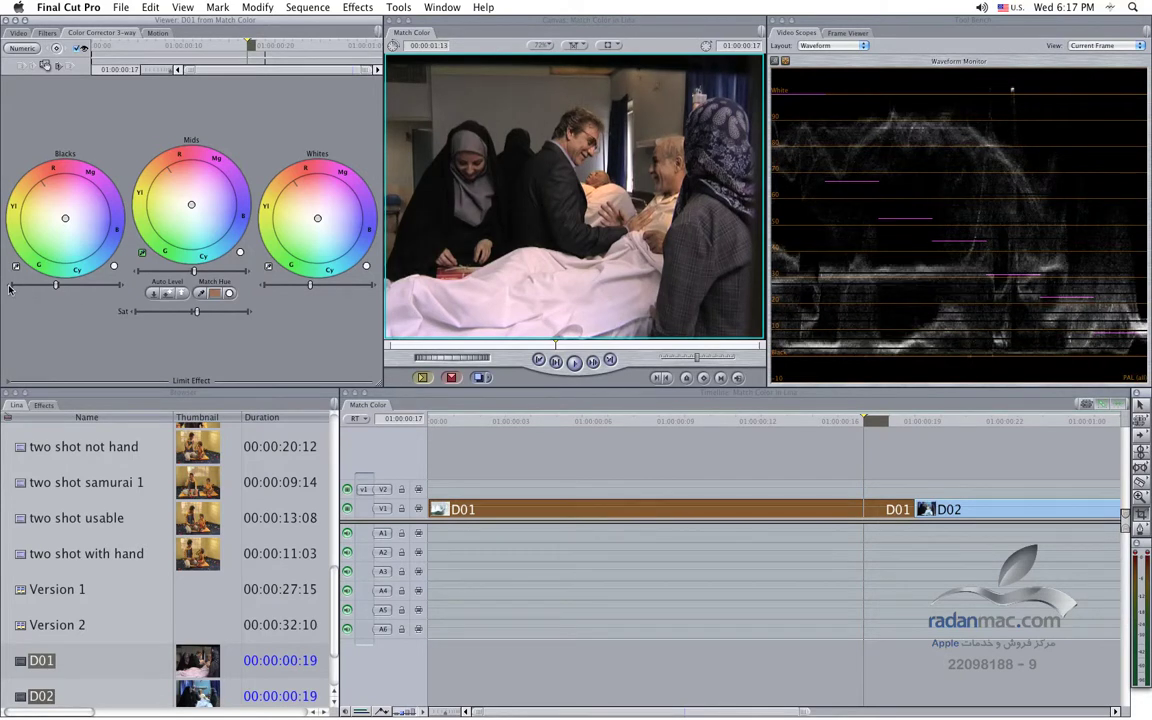
pyautogui.click(249, 273)
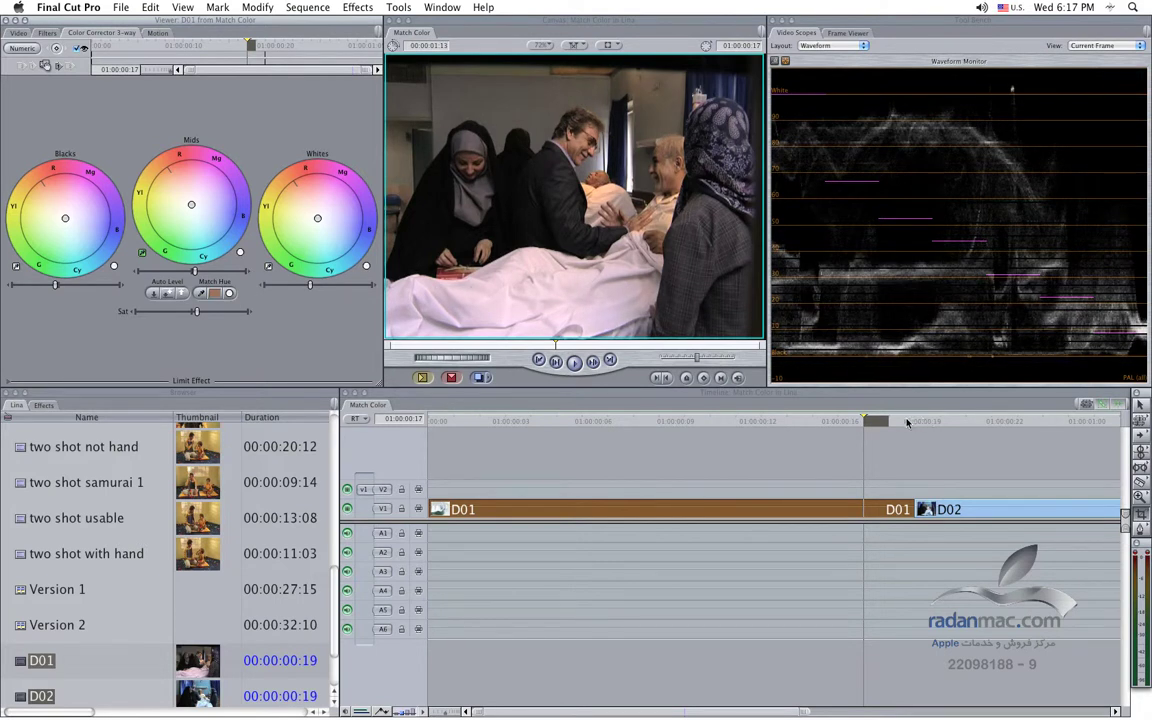
pyautogui.click(992, 421)
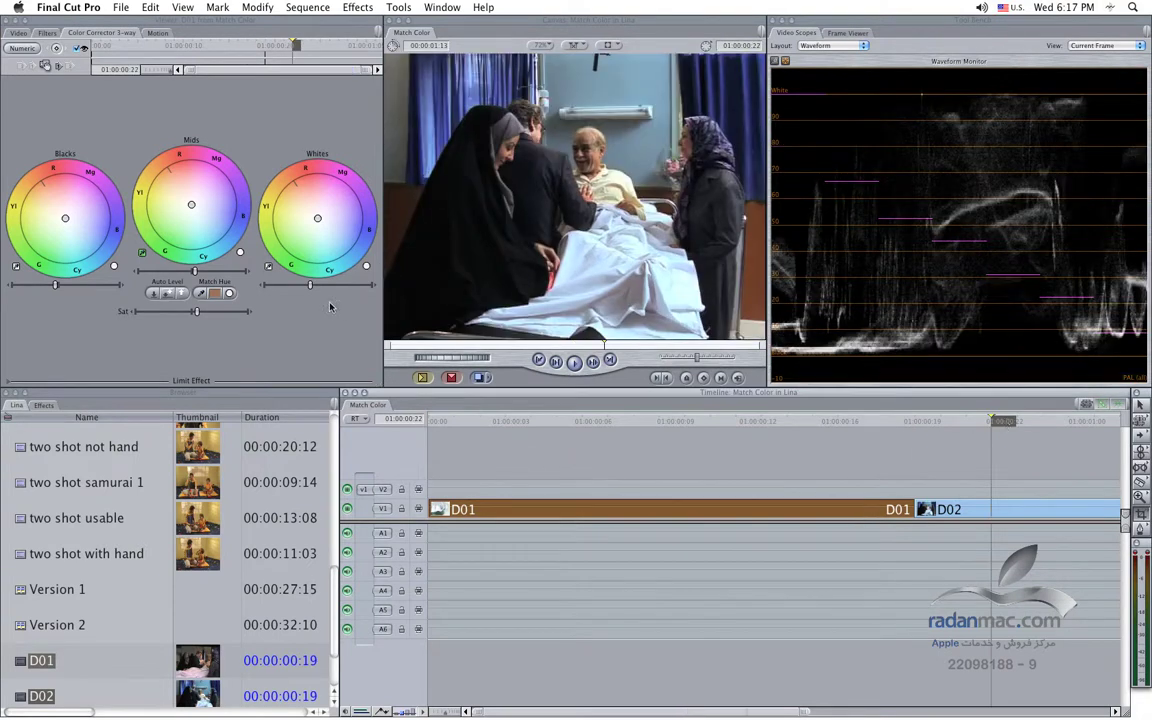
pyautogui.click(990, 507)
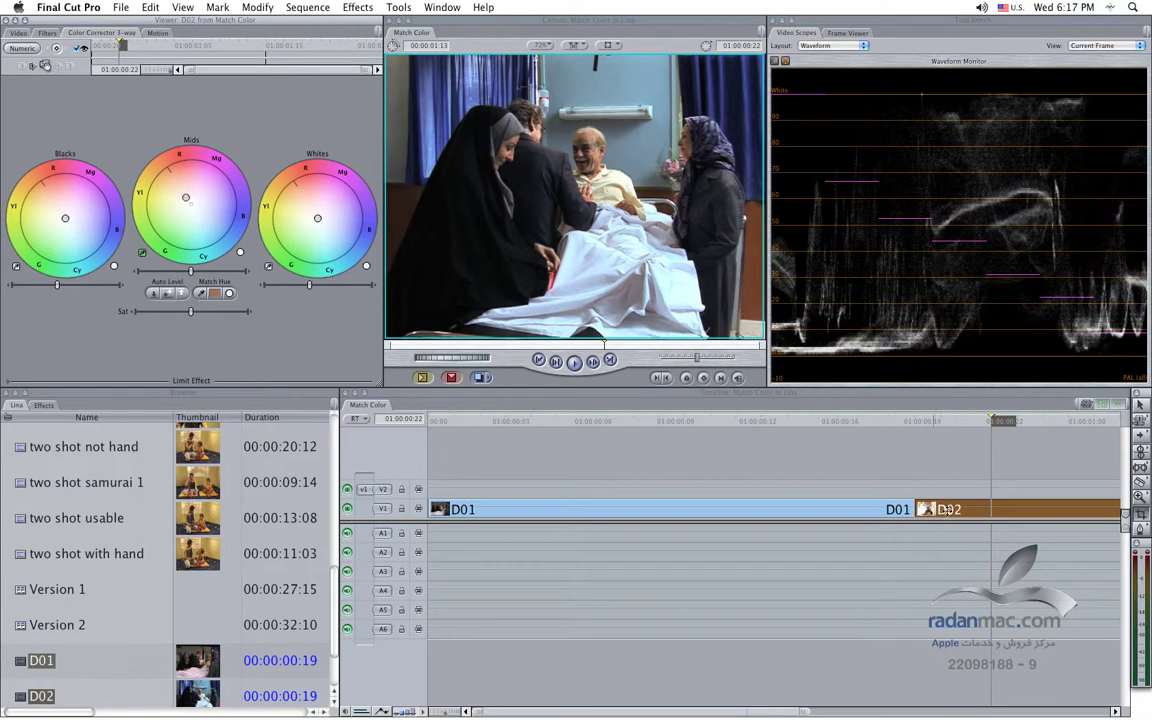
# Load D01's and D02's correctors, then set Canvas Playhead Sync to Open
pyautogui.click(805, 511)
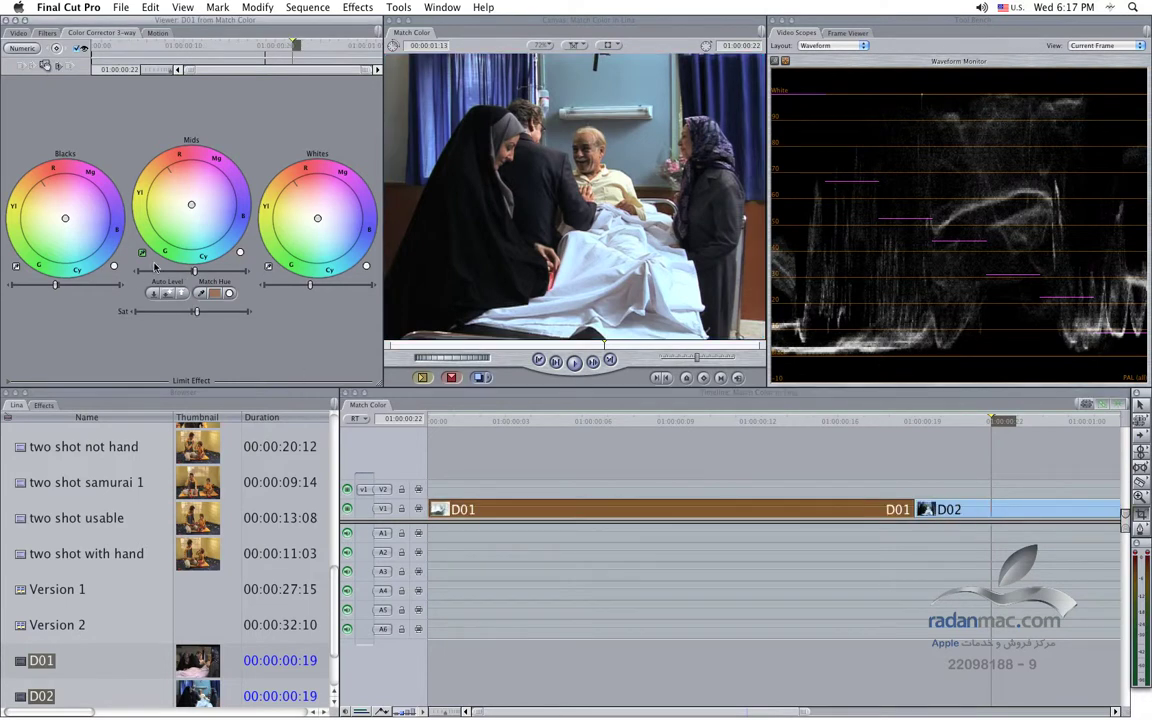
pyautogui.click(975, 510)
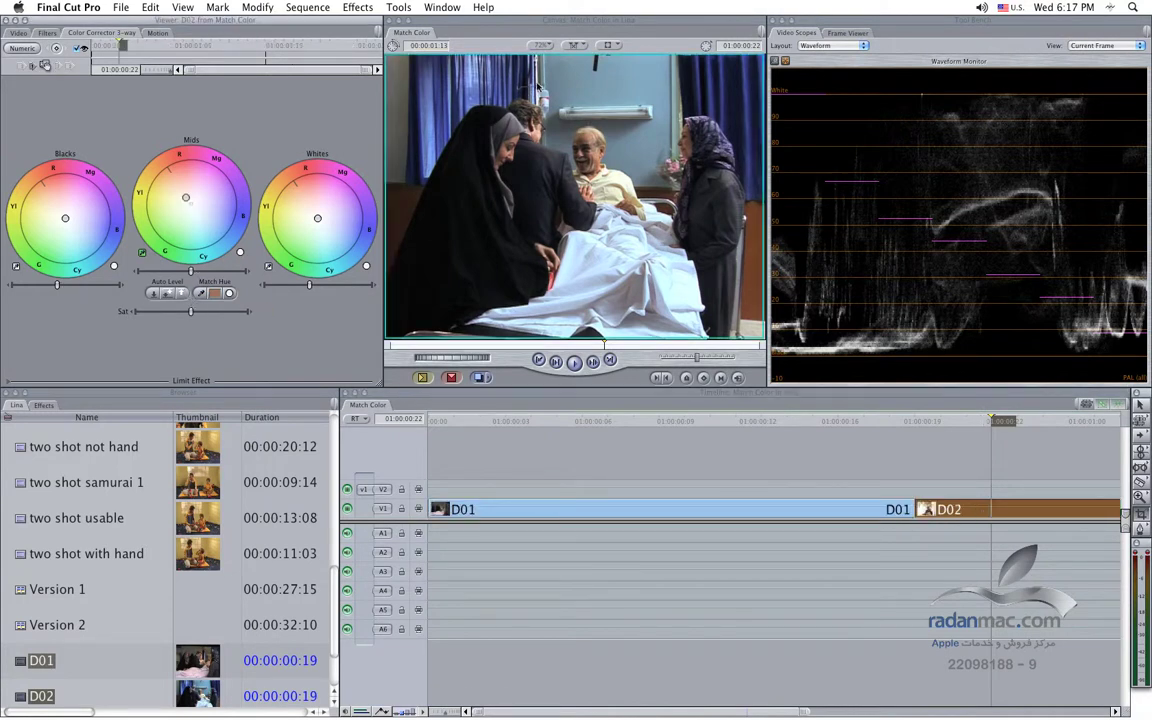
pyautogui.click(578, 45)
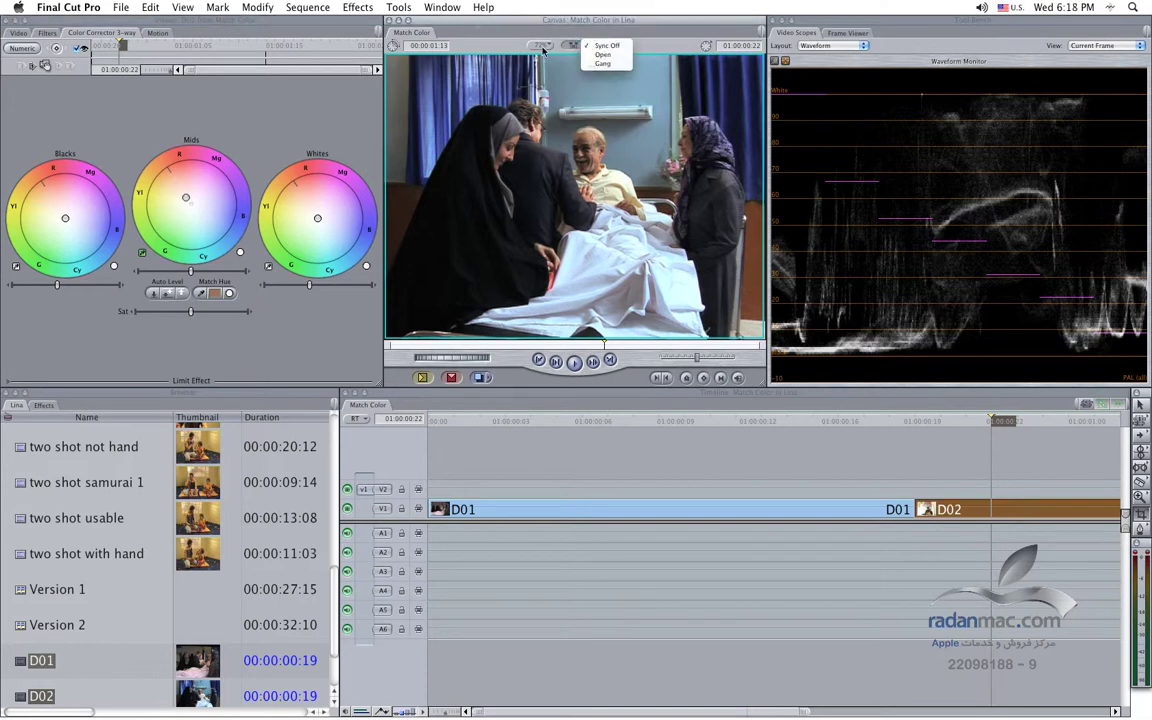
pyautogui.click(616, 57)
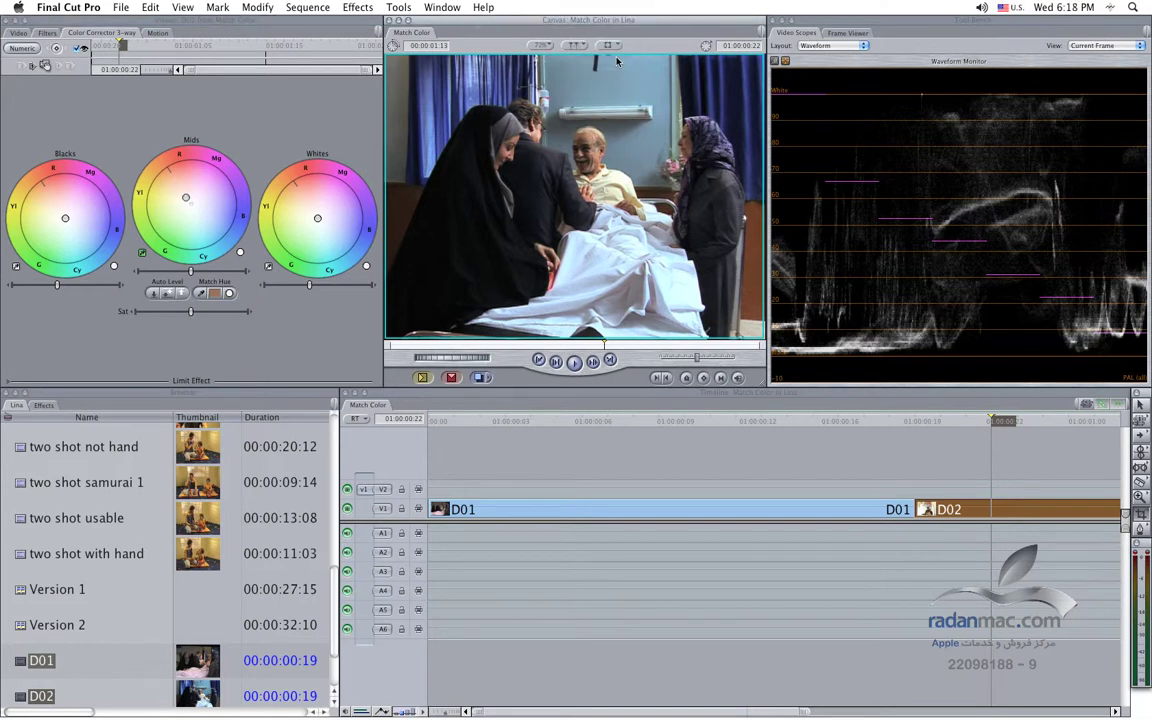
# Jump between D01 and D02 frames on the ruler to confirm each clip's corrector loads
pyautogui.click(845, 421)
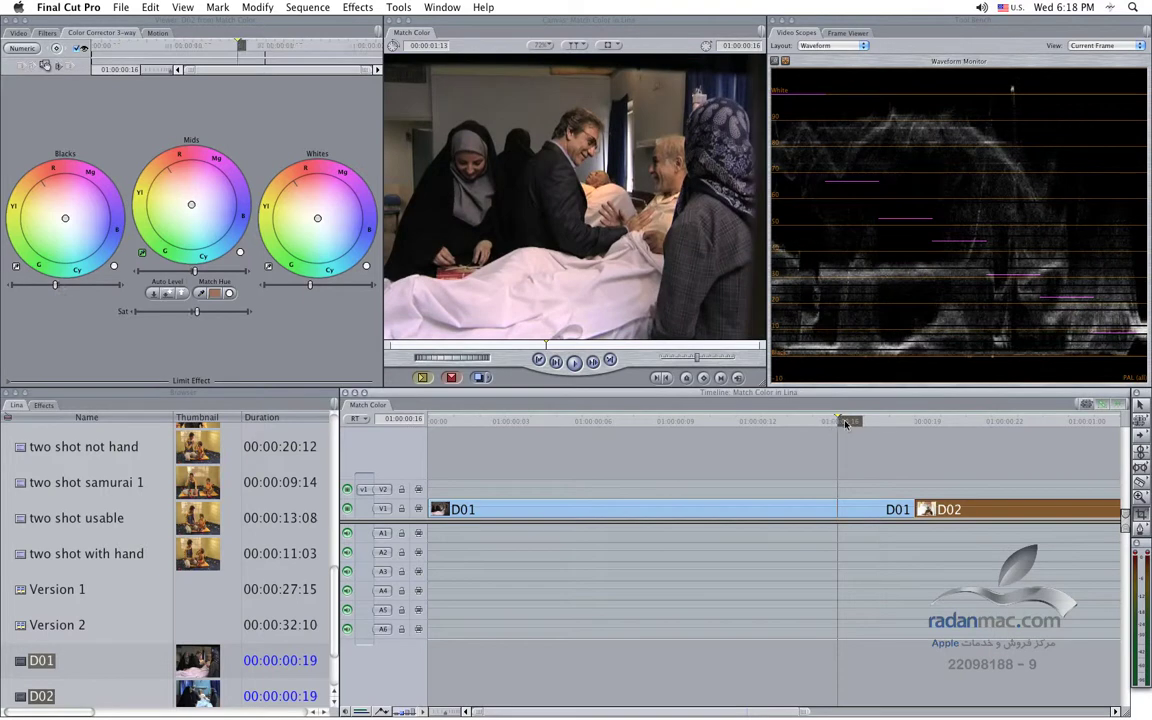
pyautogui.click(972, 421)
pyautogui.click(765, 421)
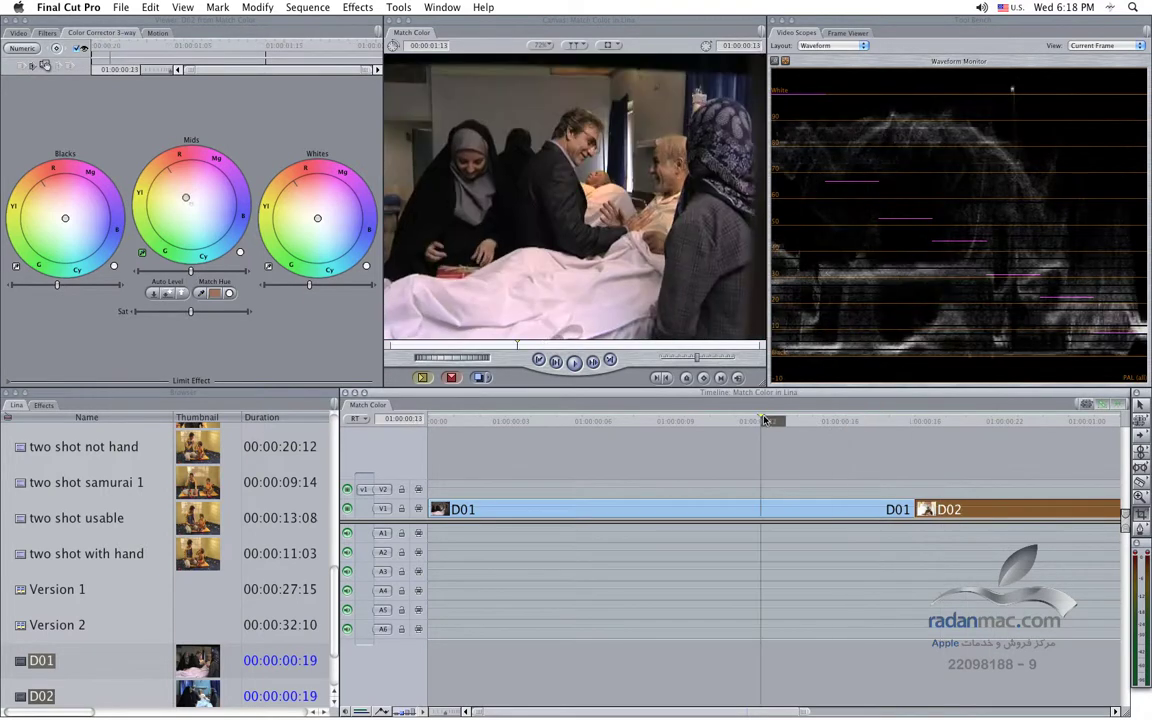
pyautogui.click(1020, 421)
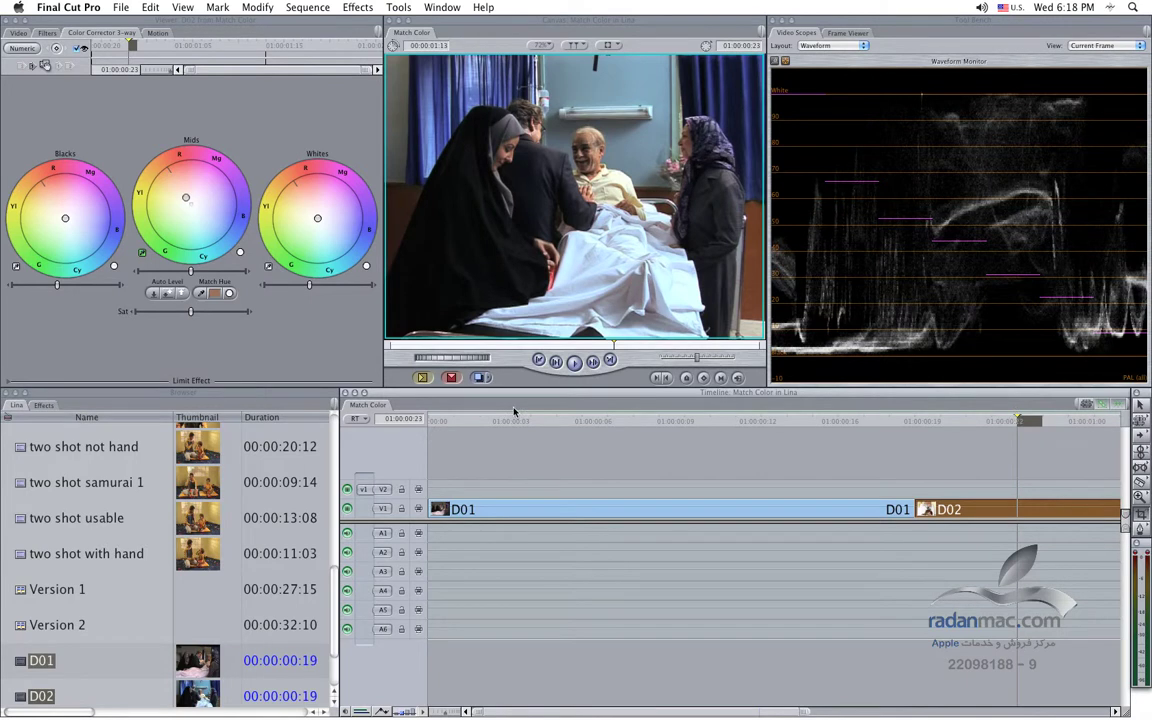
# Raise D02's Mids level five steps, then scrub back to the D01/D02 cut
pyautogui.click(8, 289)
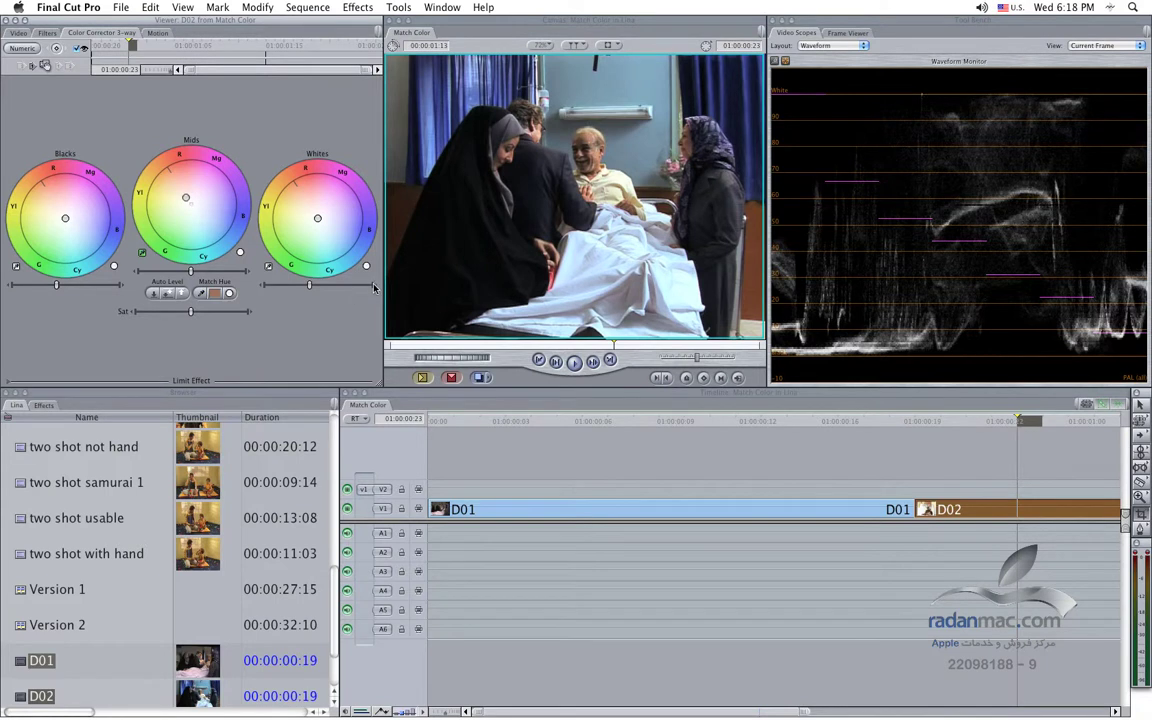
pyautogui.click(250, 276)
pyautogui.click(250, 276)
pyautogui.click(250, 276)
pyautogui.click(250, 276)
pyautogui.click(250, 276)
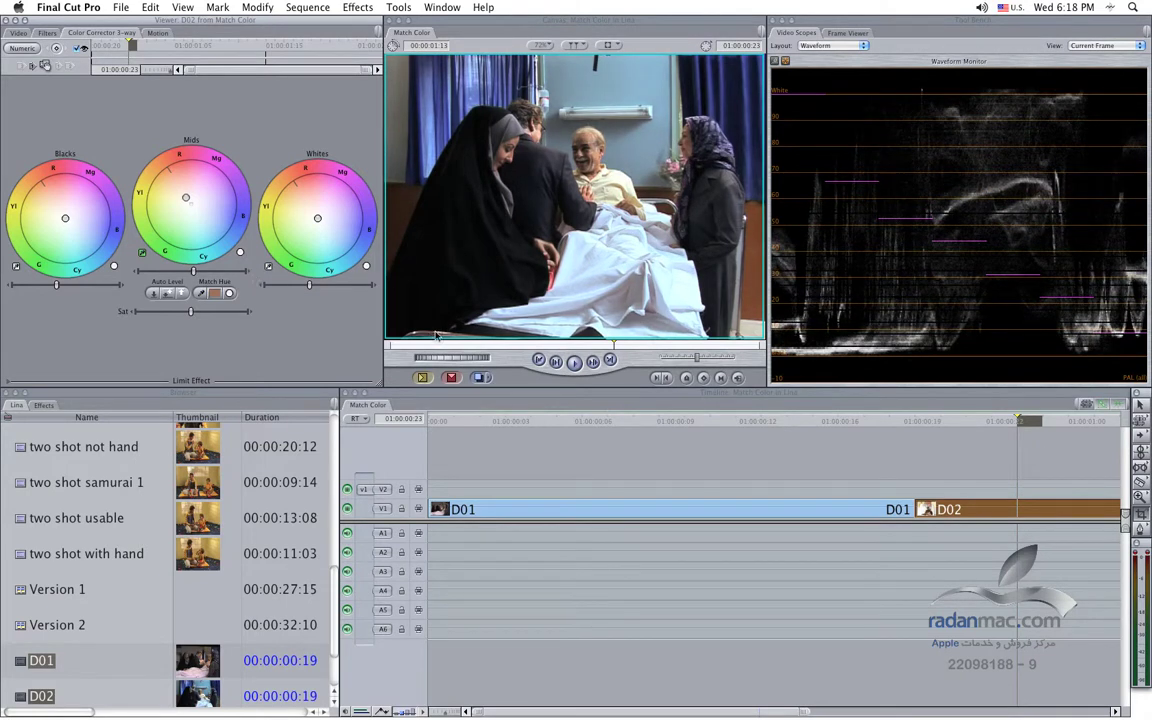
pyautogui.click(856, 424)
pyautogui.moveTo(856, 427)
pyautogui.mouseDown()
pyautogui.moveTo(952, 432)
pyautogui.moveTo(827, 443)
pyautogui.mouseUp()
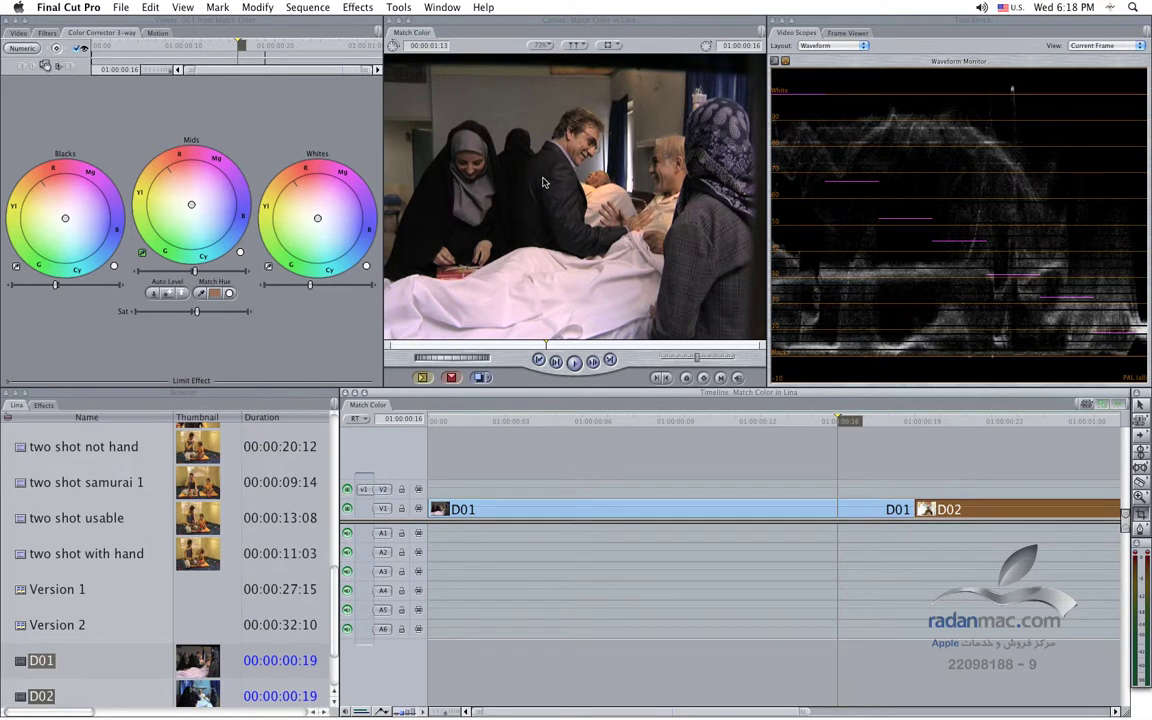
# Scrub between D02 and D01 frames to compare them on the waveform
pyautogui.click(252, 275)
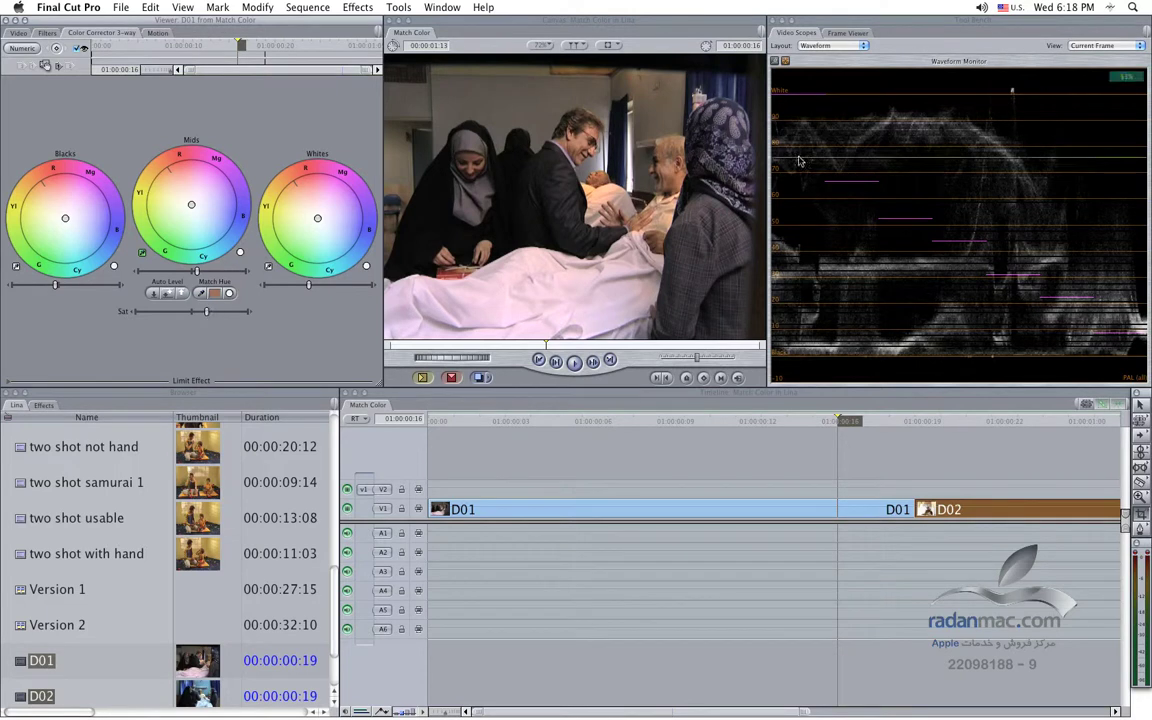
pyautogui.click(969, 421)
pyautogui.moveTo(969, 421); pyautogui.dragTo(991, 421)
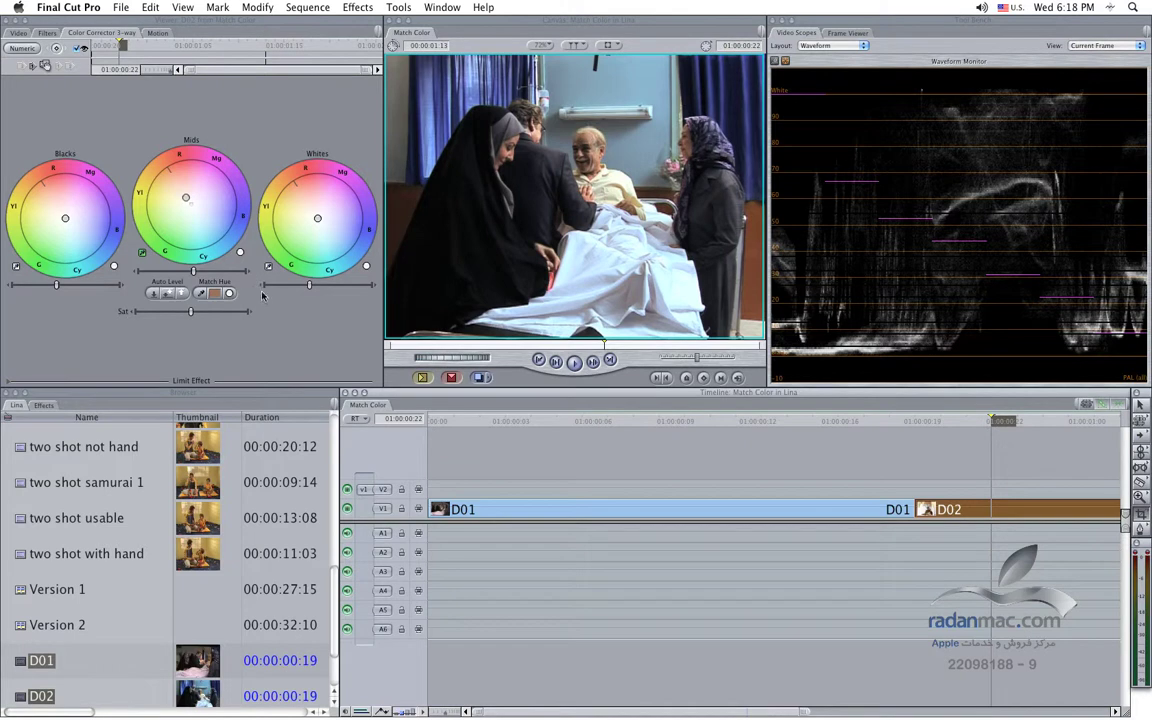
pyautogui.click(260, 286)
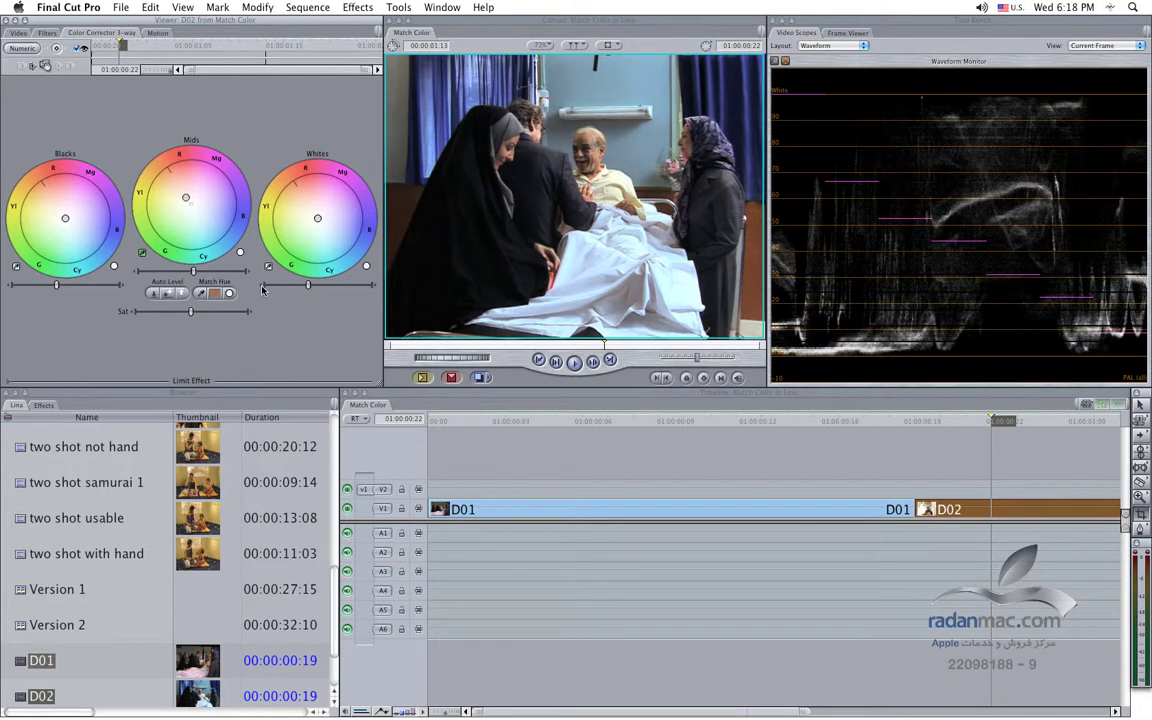
pyautogui.moveTo(945, 430); pyautogui.dragTo(864, 422)
pyautogui.click(965, 421)
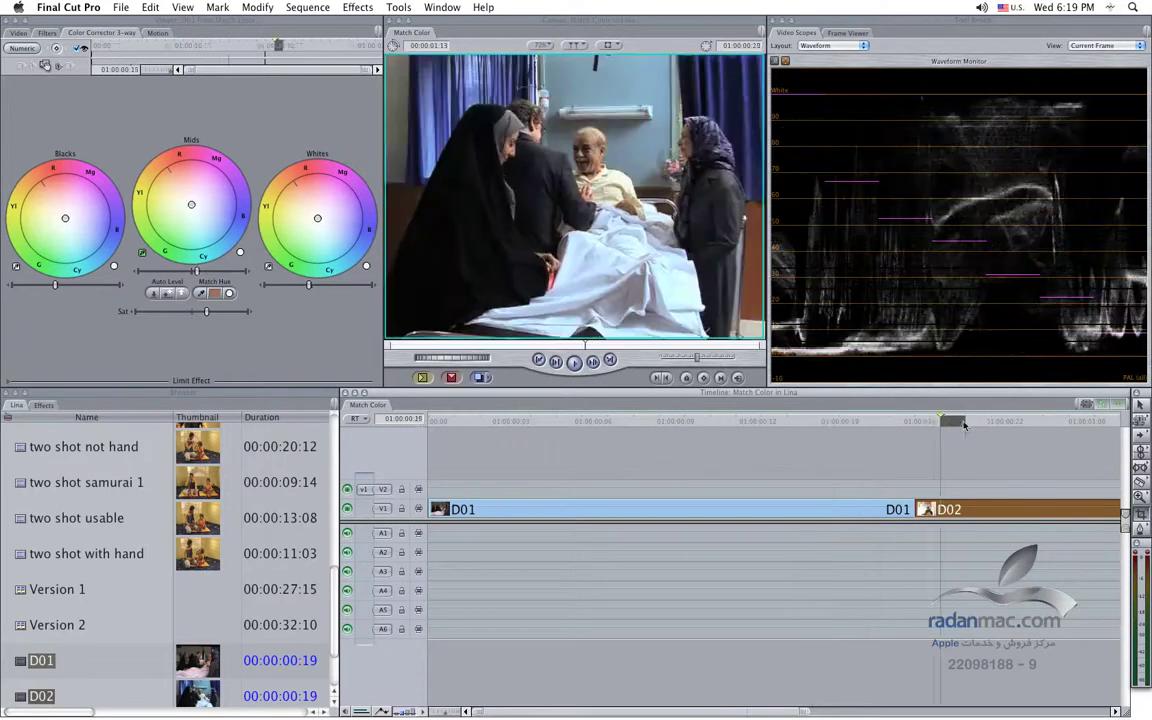
# Switch the scope layout to Vectorscope and compare D01 and D02 frames around the cut
pyautogui.click(850, 46)
pyautogui.click(848, 55)
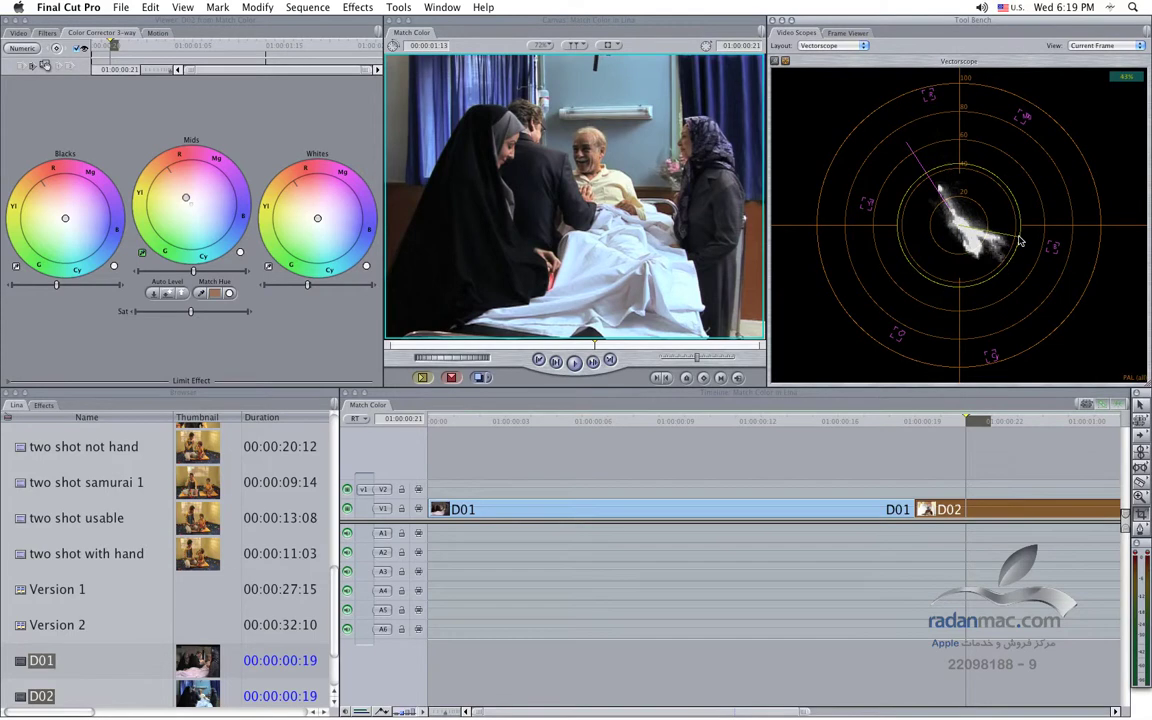
pyautogui.click(921, 421)
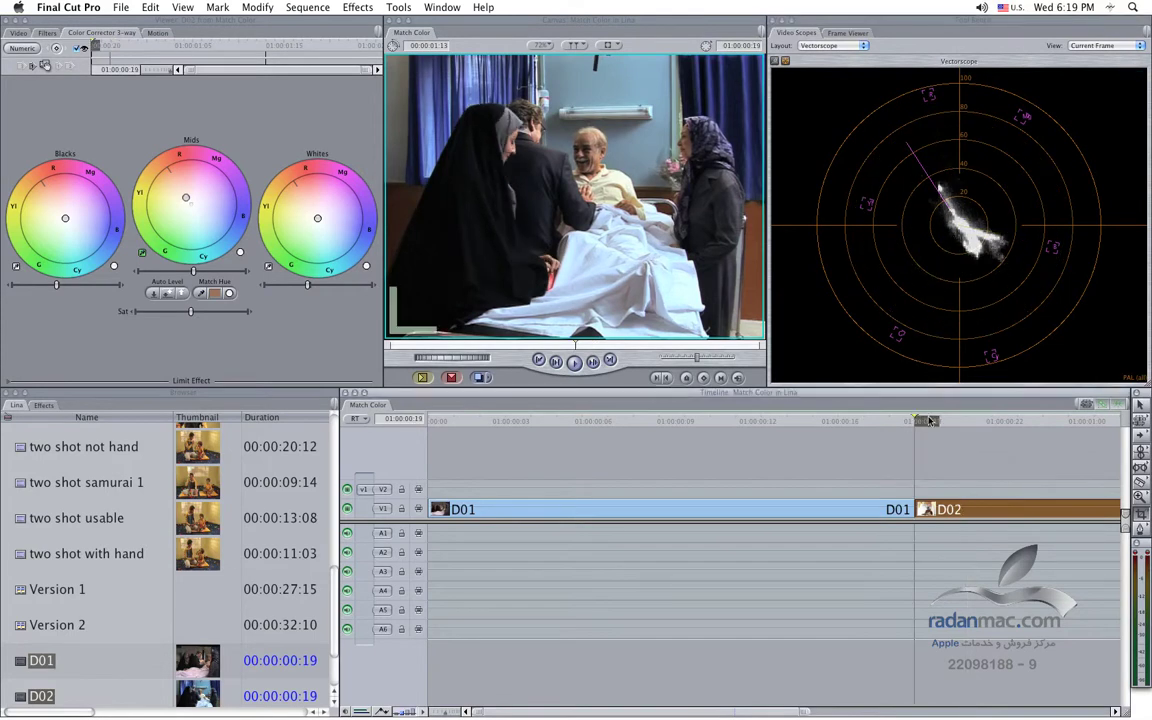
pyautogui.click(941, 421)
pyautogui.click(786, 421)
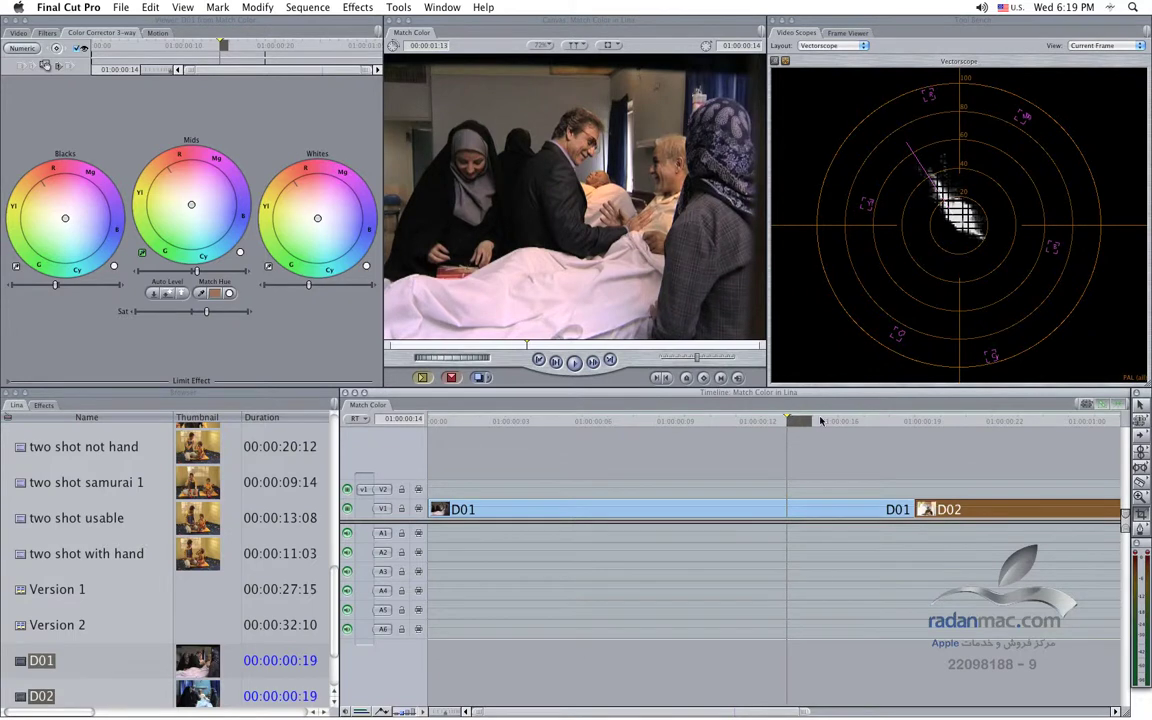
pyautogui.moveTo(820, 421); pyautogui.dragTo(881, 440)
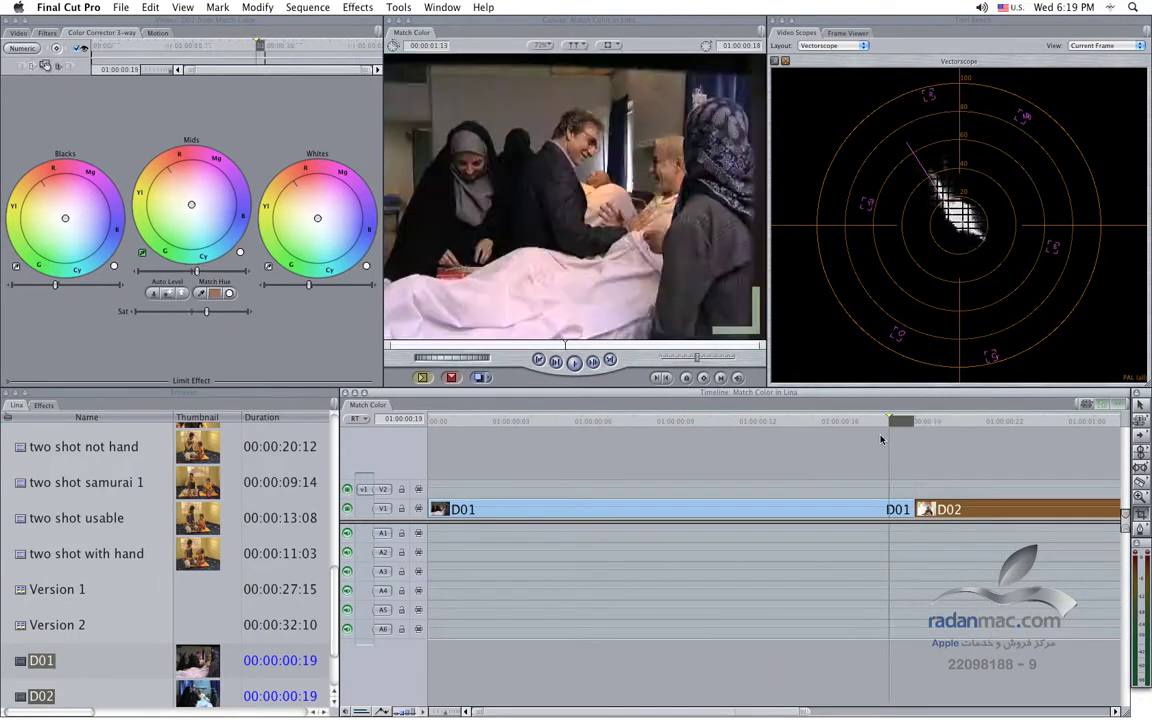
pyautogui.click(1026, 434)
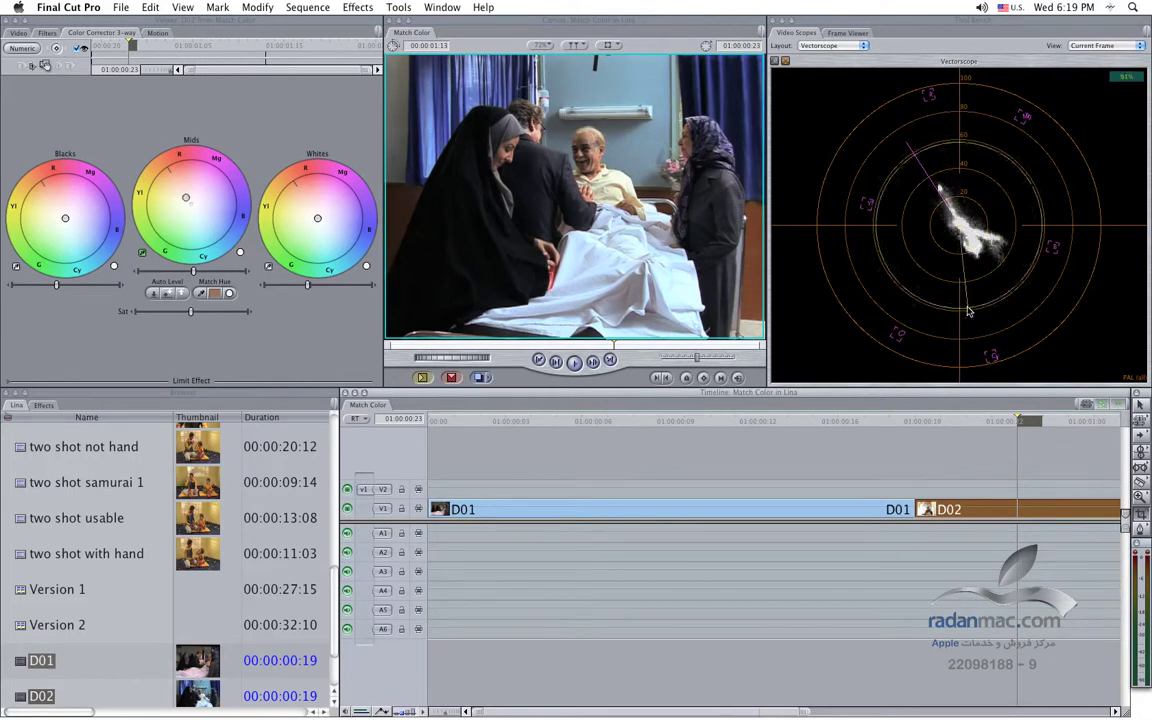
pyautogui.click(896, 422)
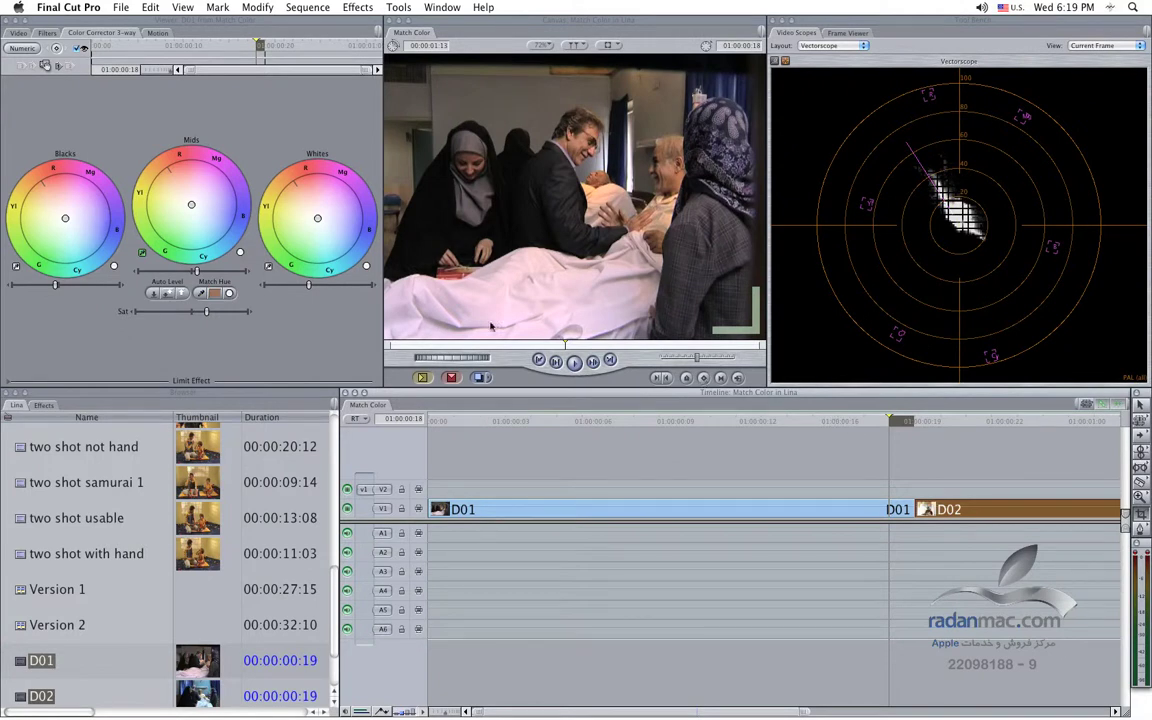
# Nudge the balance points of D01's Mids and Whites wheels slightly
pyautogui.click(200, 292)
pyautogui.moveTo(193, 205); pyautogui.dragTo(194, 207)
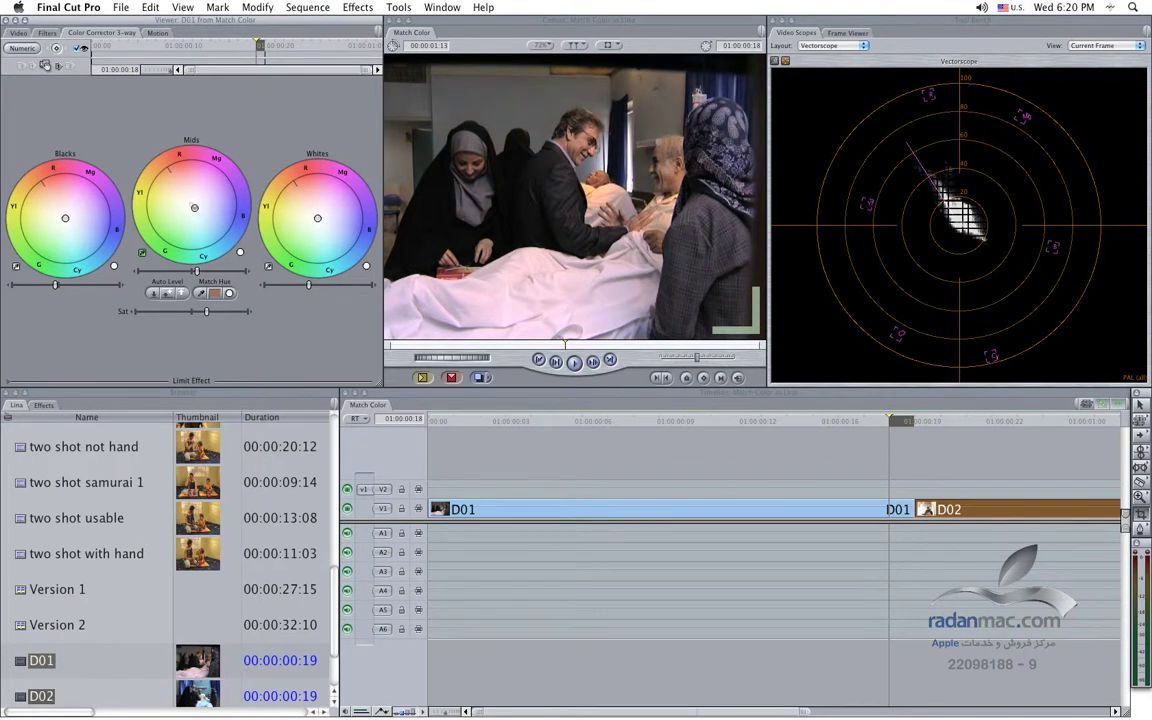
pyautogui.moveTo(194, 207); pyautogui.dragTo(191, 204)
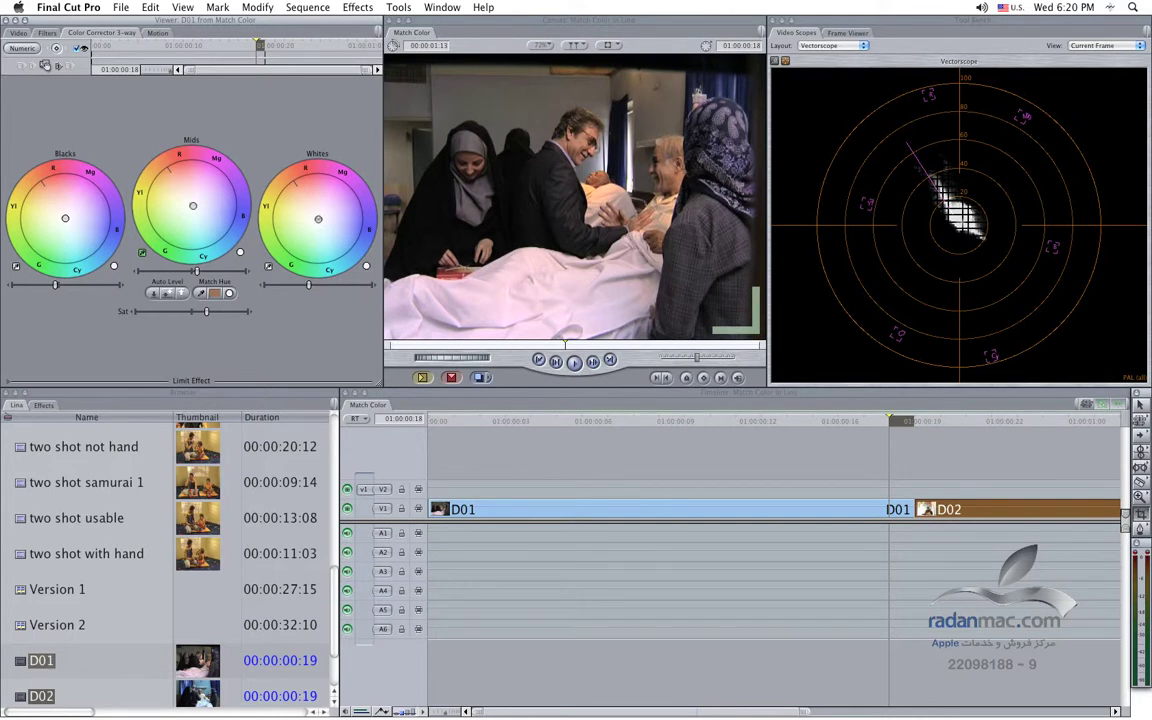
pyautogui.moveTo(318, 218); pyautogui.dragTo(319, 219)
pyautogui.moveTo(319, 220); pyautogui.dragTo(319, 221)
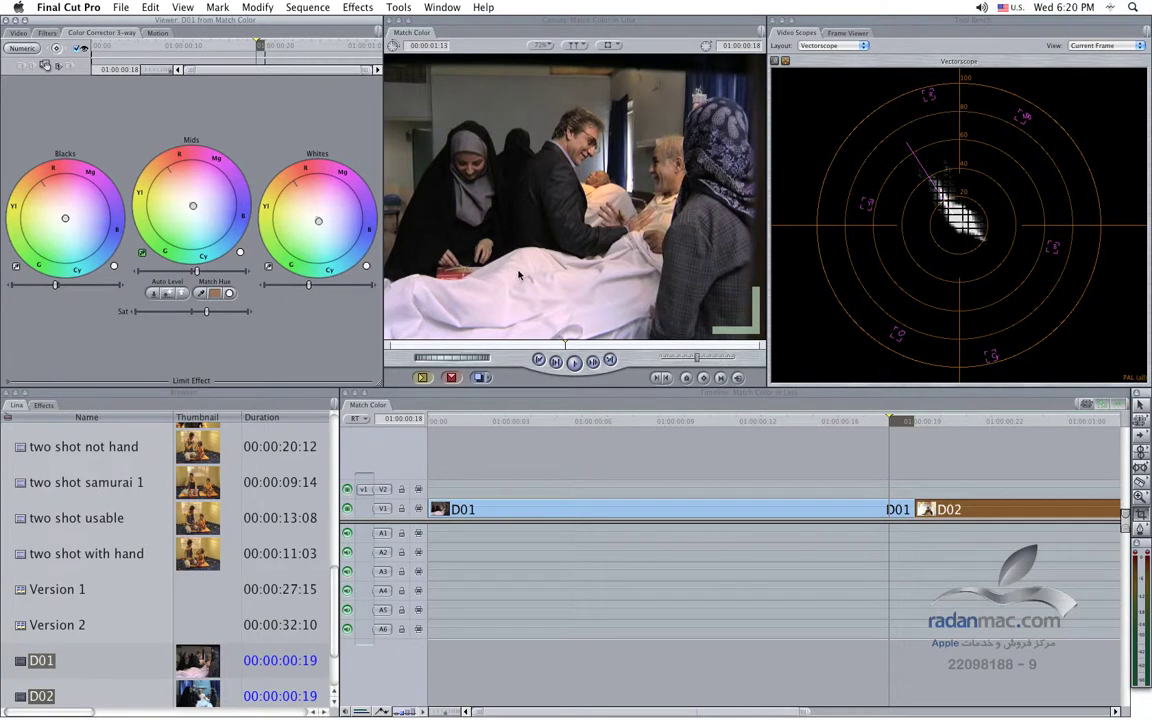
# Raise D01's Sat slider slightly, then pull it back a little
pyautogui.moveTo(206, 312); pyautogui.dragTo(221, 317)
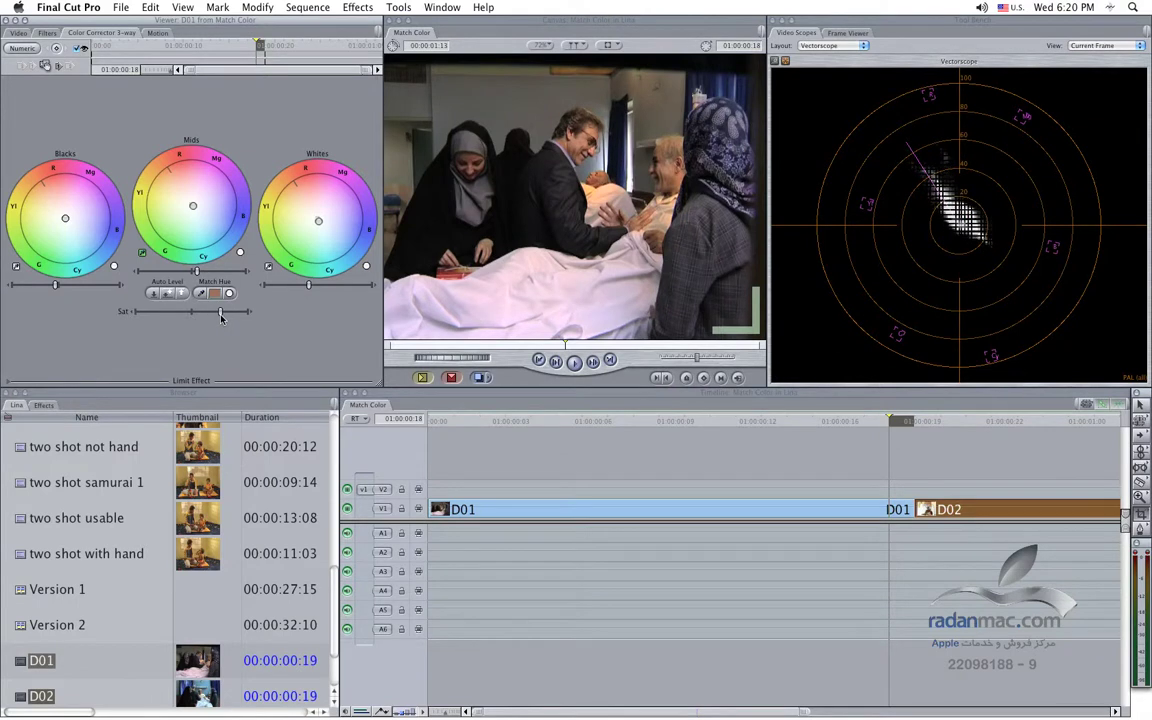
pyautogui.moveTo(221, 317); pyautogui.dragTo(210, 318)
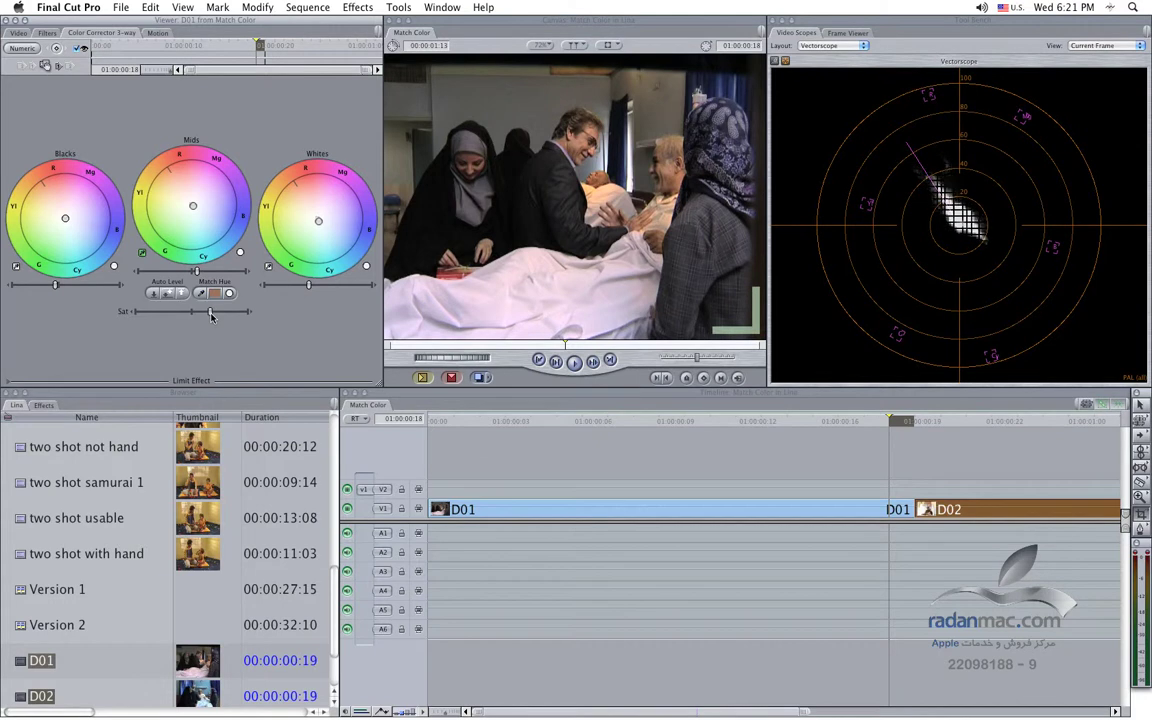
pyautogui.moveTo(924, 192)
pyautogui.moveTo(916, 163)
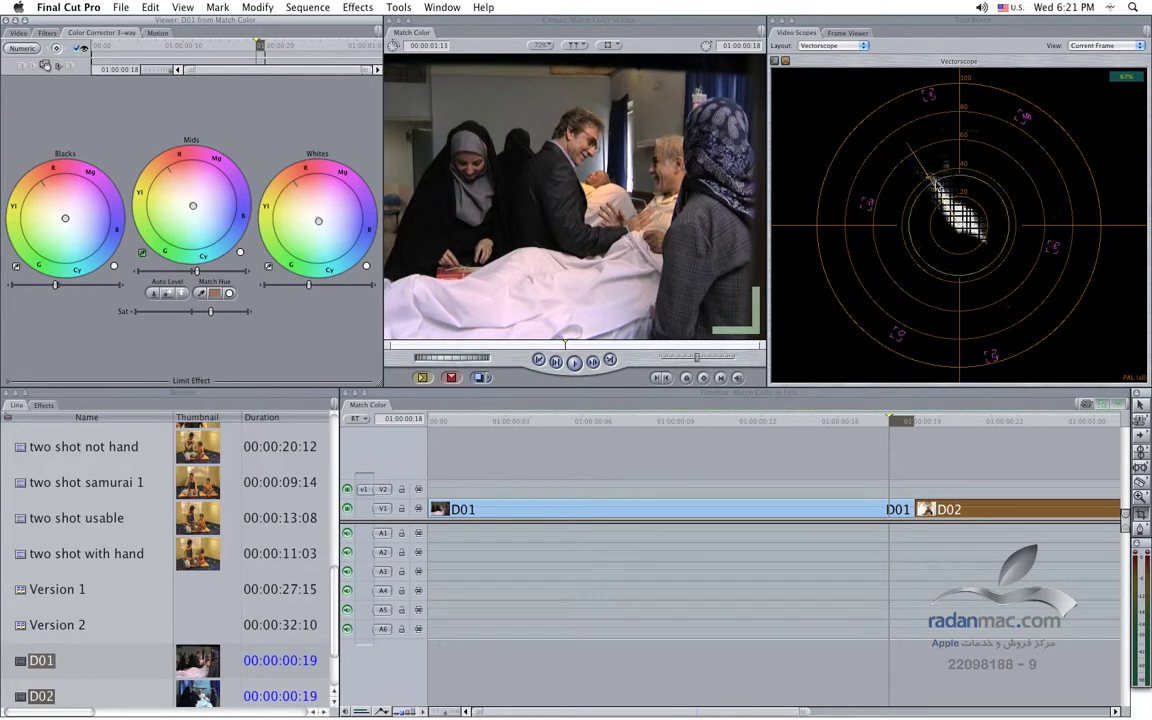
# Show Image+Wireframe in the Canvas and crop D01 down to a skin patch
pyautogui.click(447, 118)
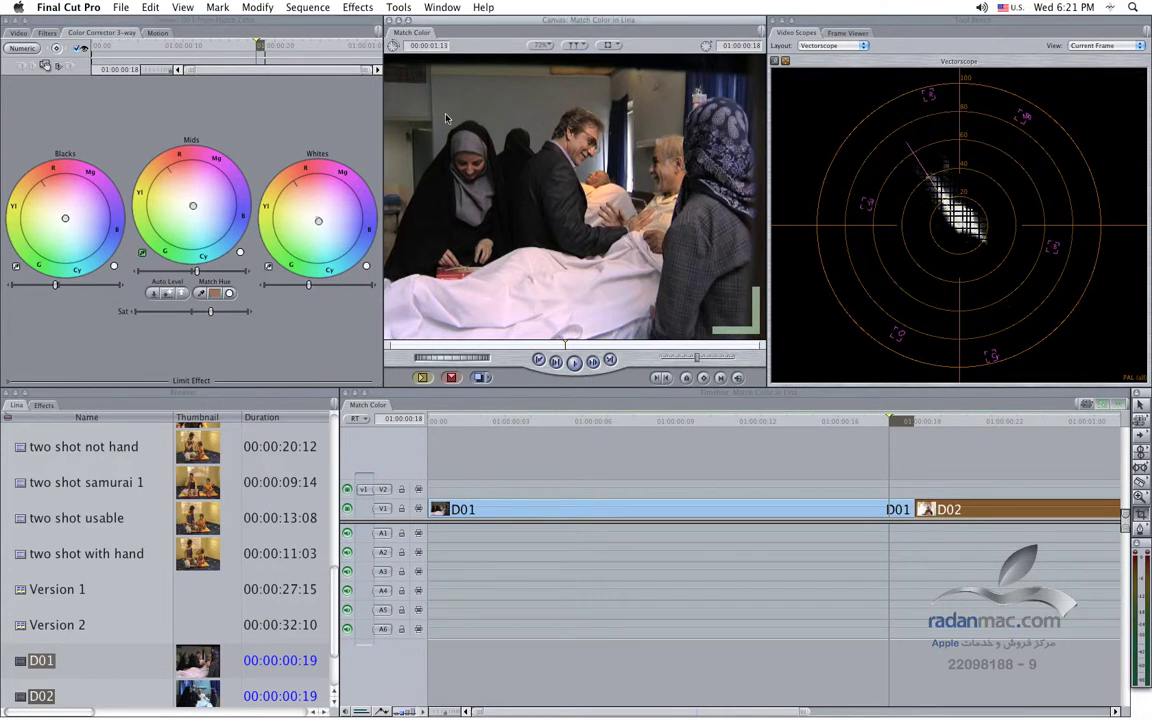
pyautogui.click(607, 45)
pyautogui.click(660, 54)
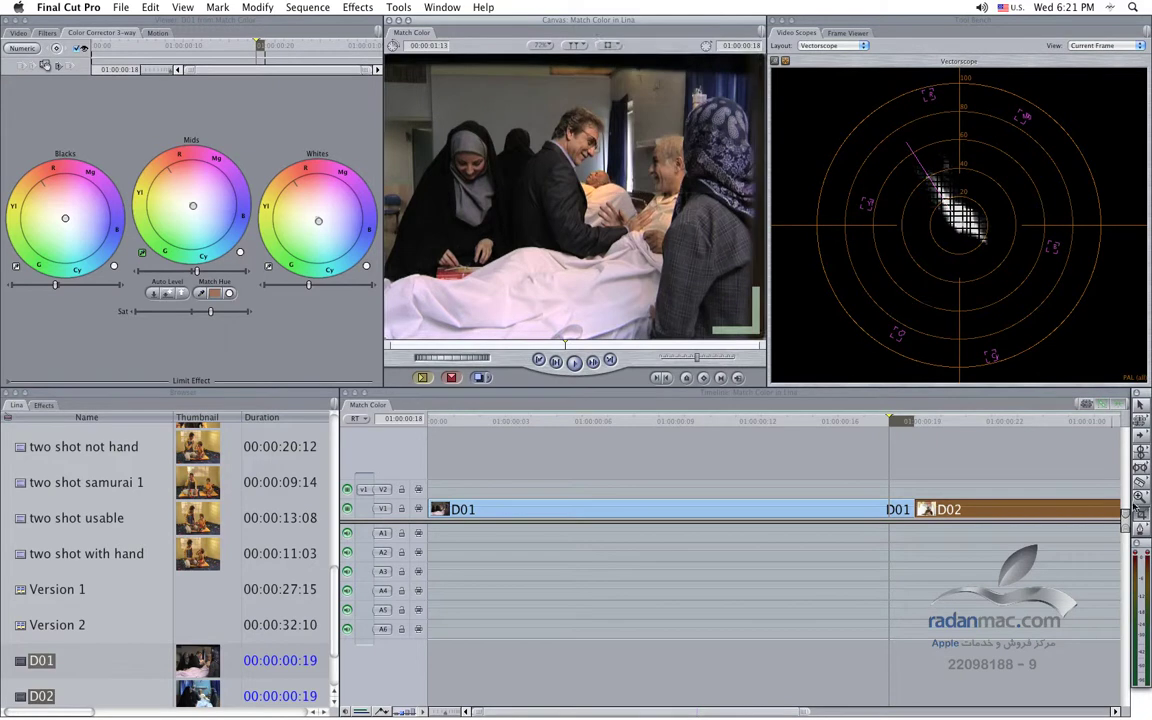
pyautogui.click(557, 277)
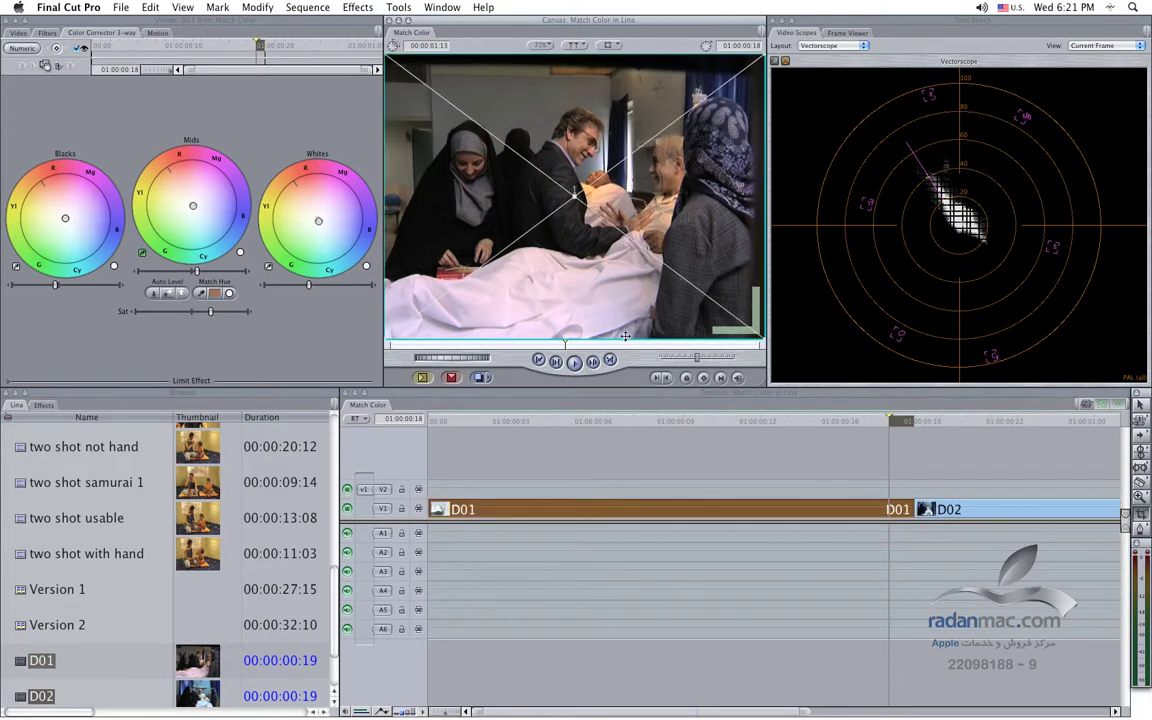
pyautogui.moveTo(628, 343); pyautogui.dragTo(620, 187)
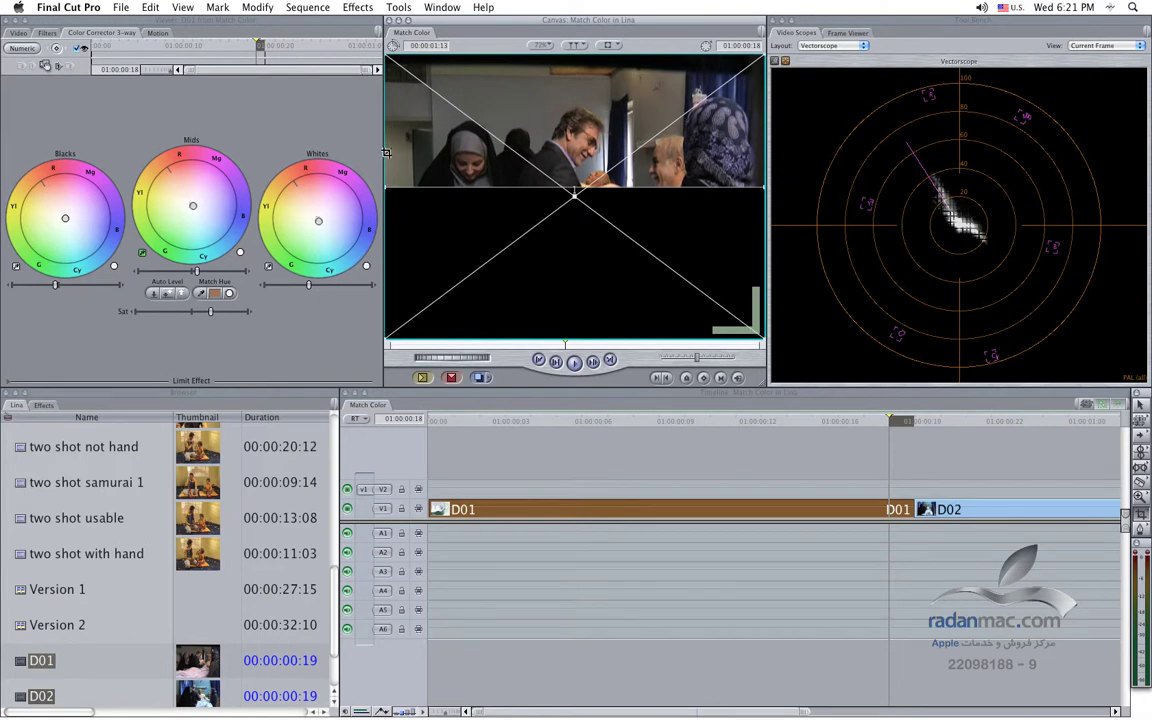
pyautogui.moveTo(385, 152); pyautogui.dragTo(659, 164)
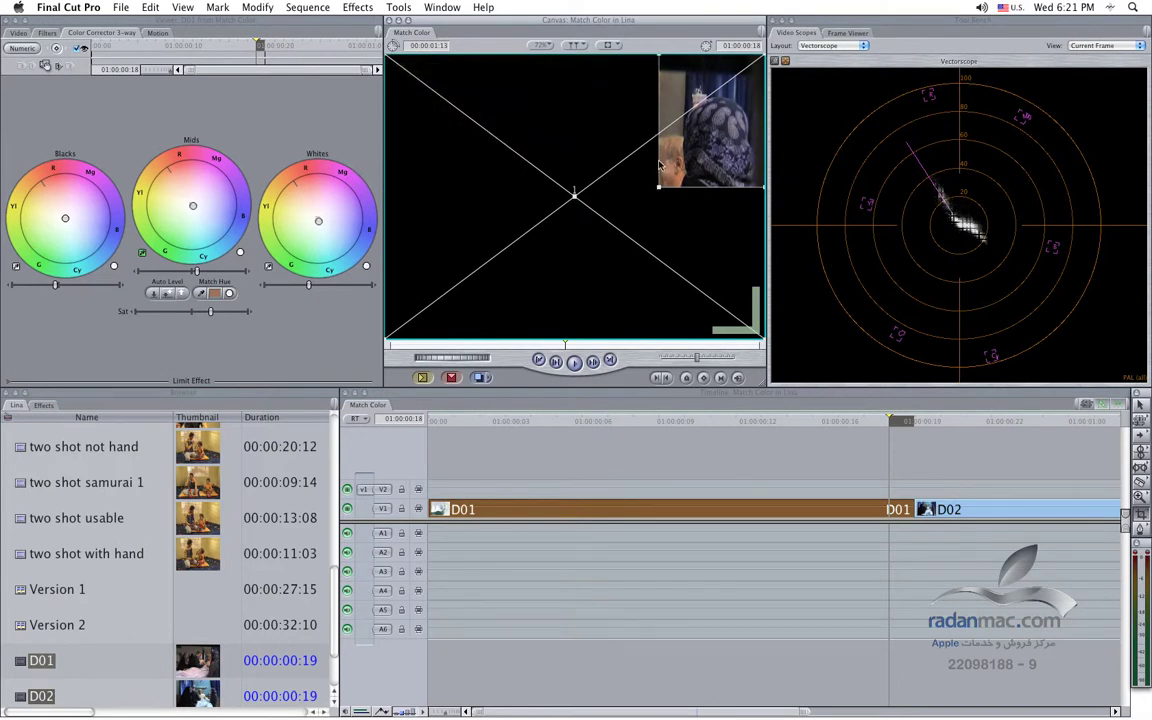
pyautogui.moveTo(700, 56); pyautogui.dragTo(710, 163)
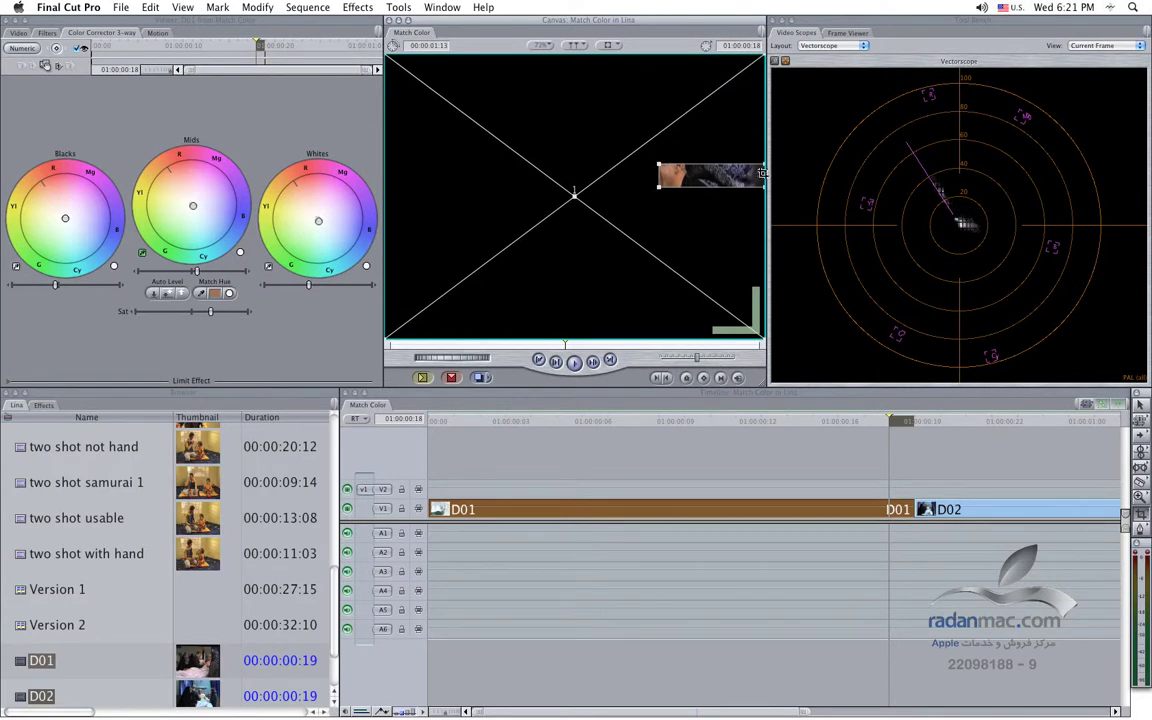
pyautogui.moveTo(762, 172); pyautogui.dragTo(677, 178)
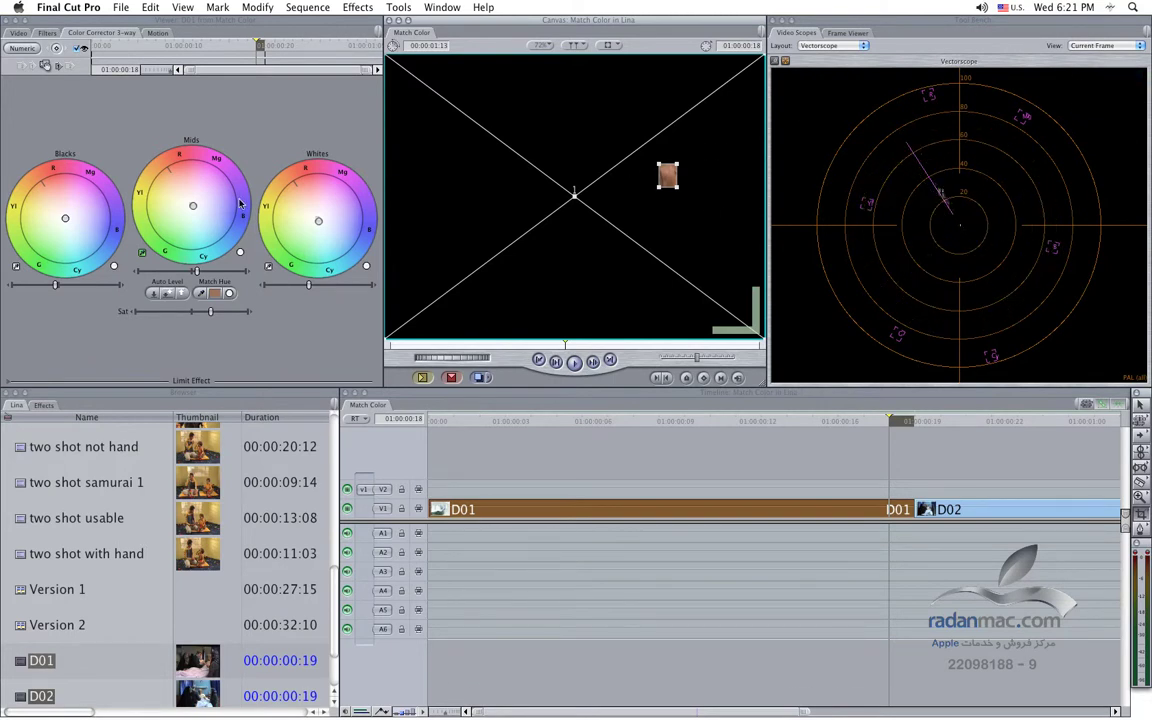
# Reset D01's Crop in the Motion tab and fine-tune its saturation in Color Corrector 3-way
pyautogui.click(176, 190)
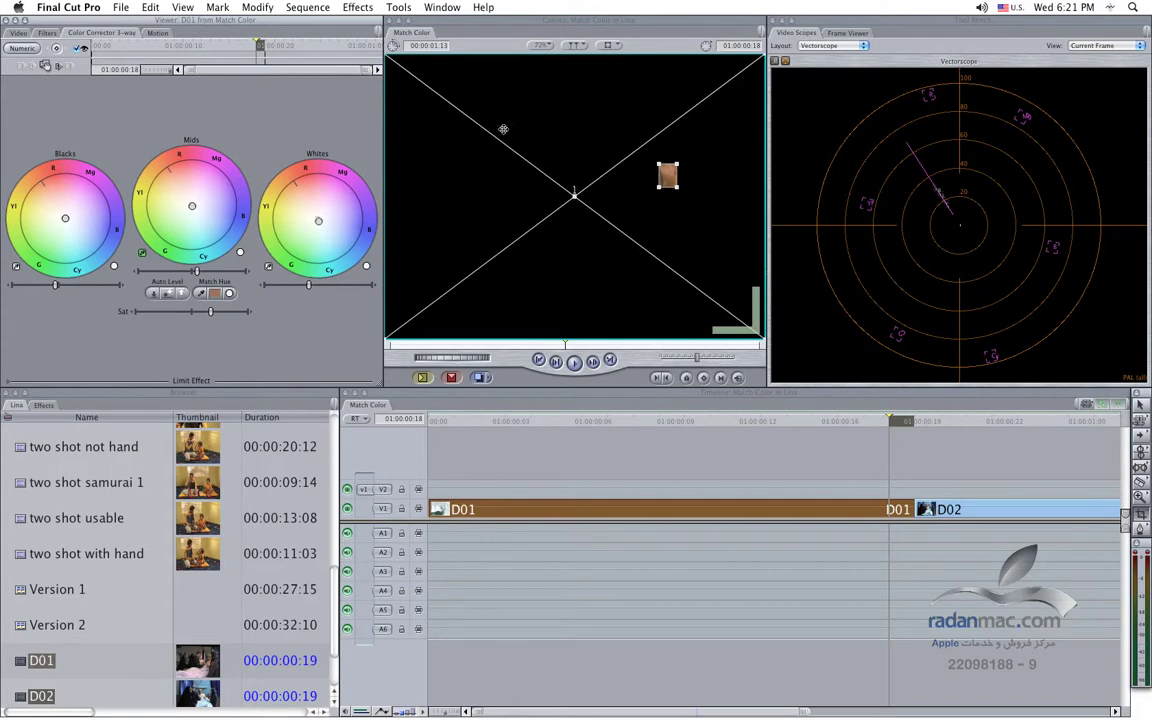
pyautogui.click(156, 33)
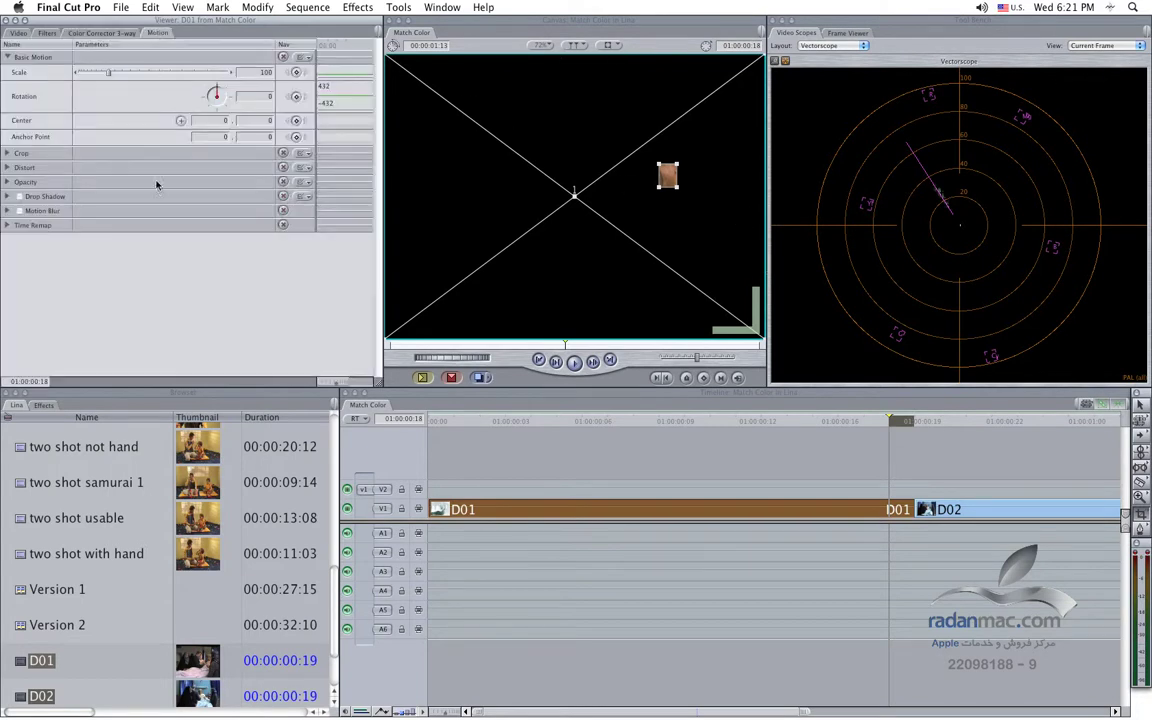
pyautogui.click(286, 153)
pyautogui.click(98, 32)
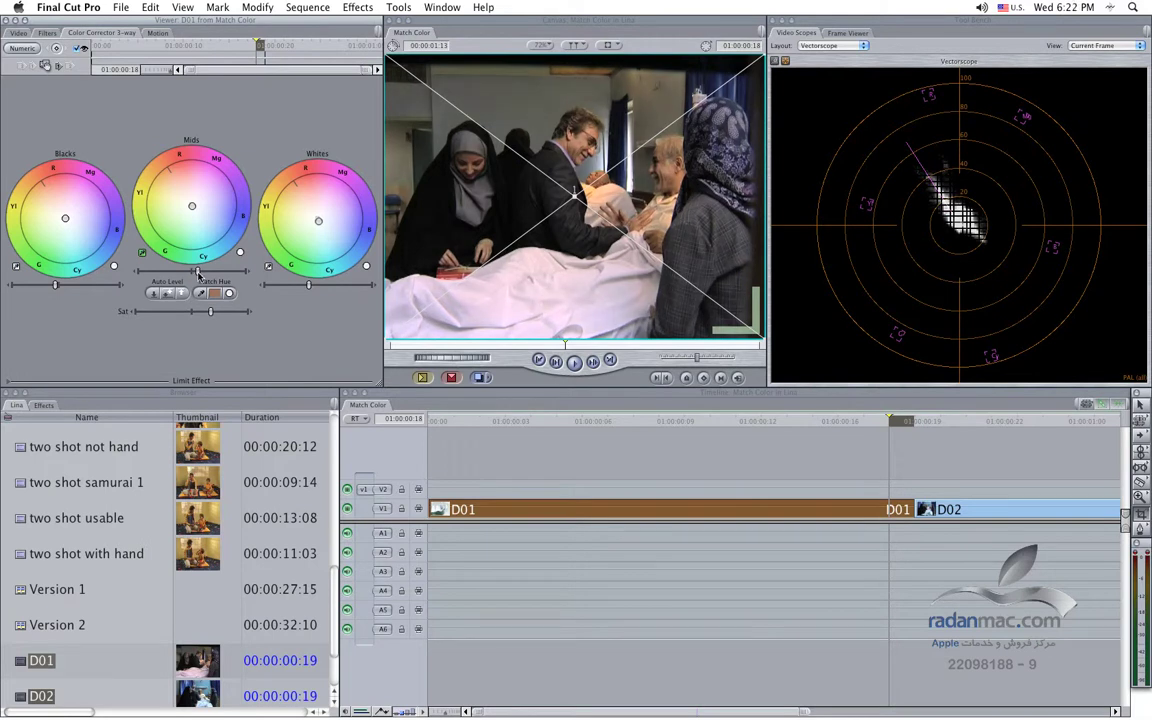
pyautogui.press('super+z')
pyautogui.click(99, 33)
pyautogui.moveTo(211, 314); pyautogui.dragTo(210, 314)
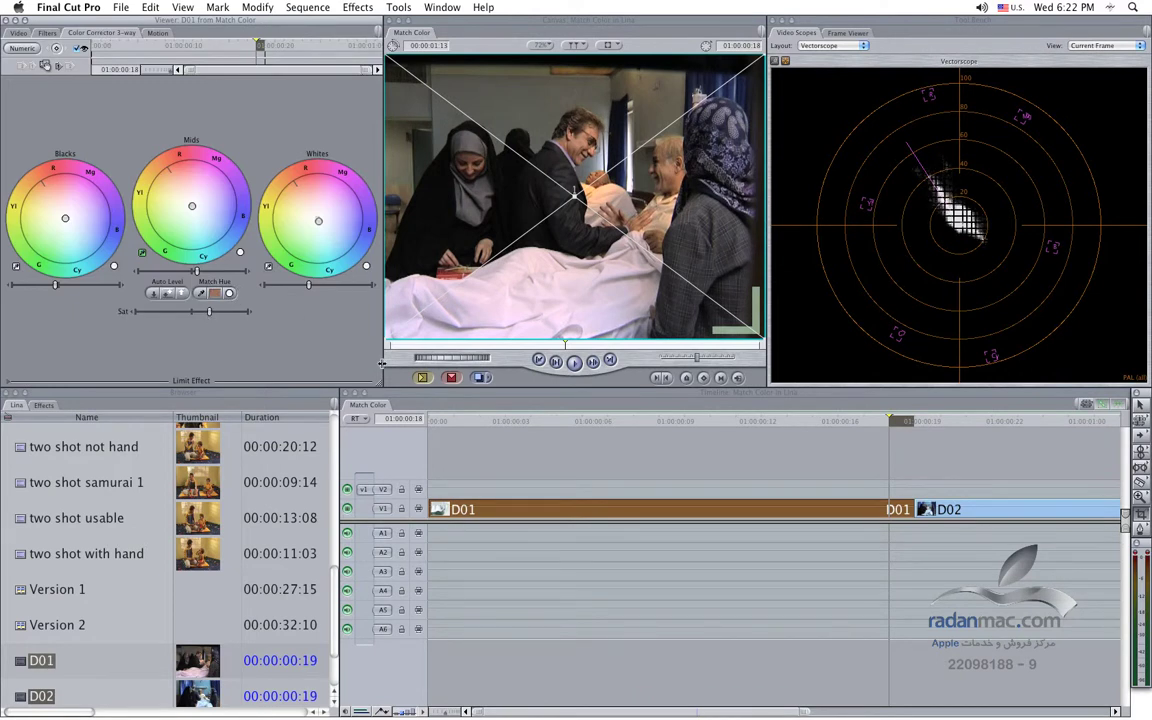
# Move the playhead into D02 and set the scope layout to Waveform
pyautogui.click(943, 421)
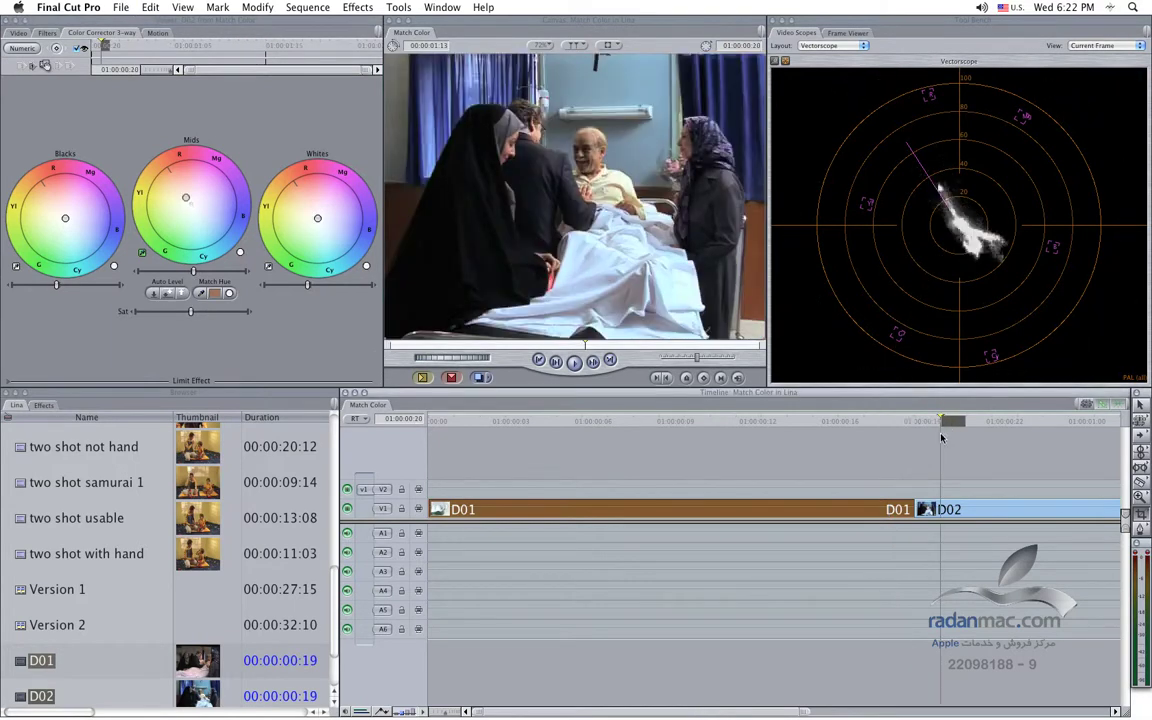
pyautogui.click(830, 45)
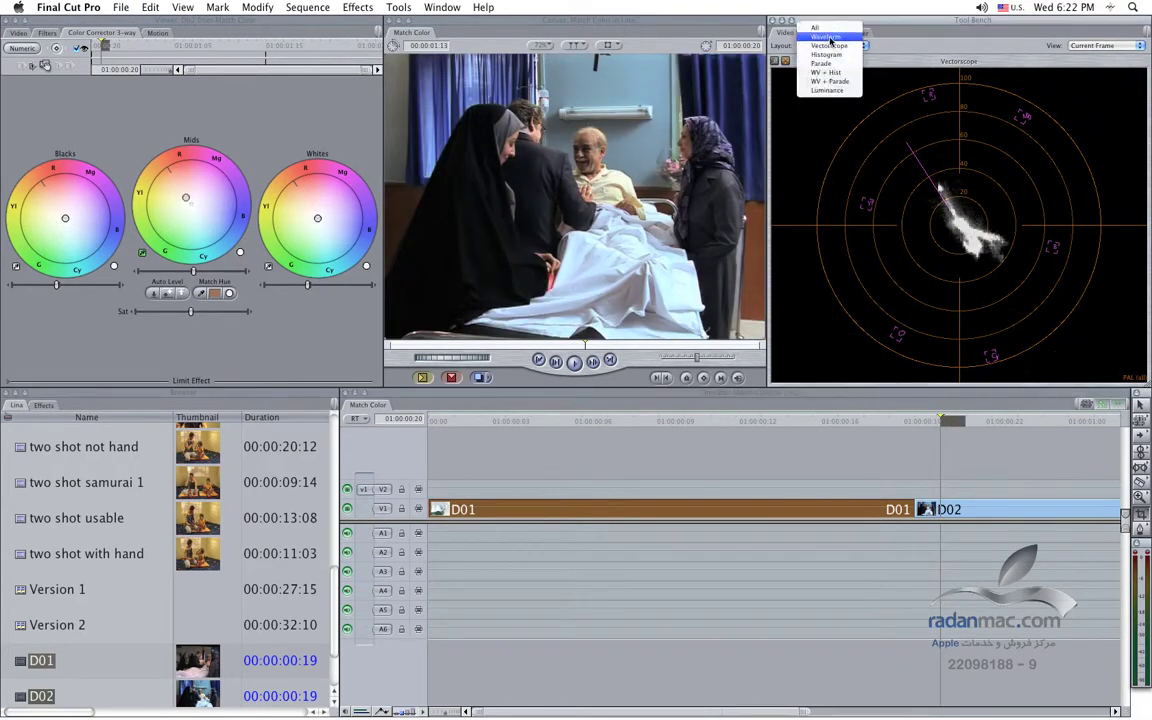
pyautogui.click(828, 37)
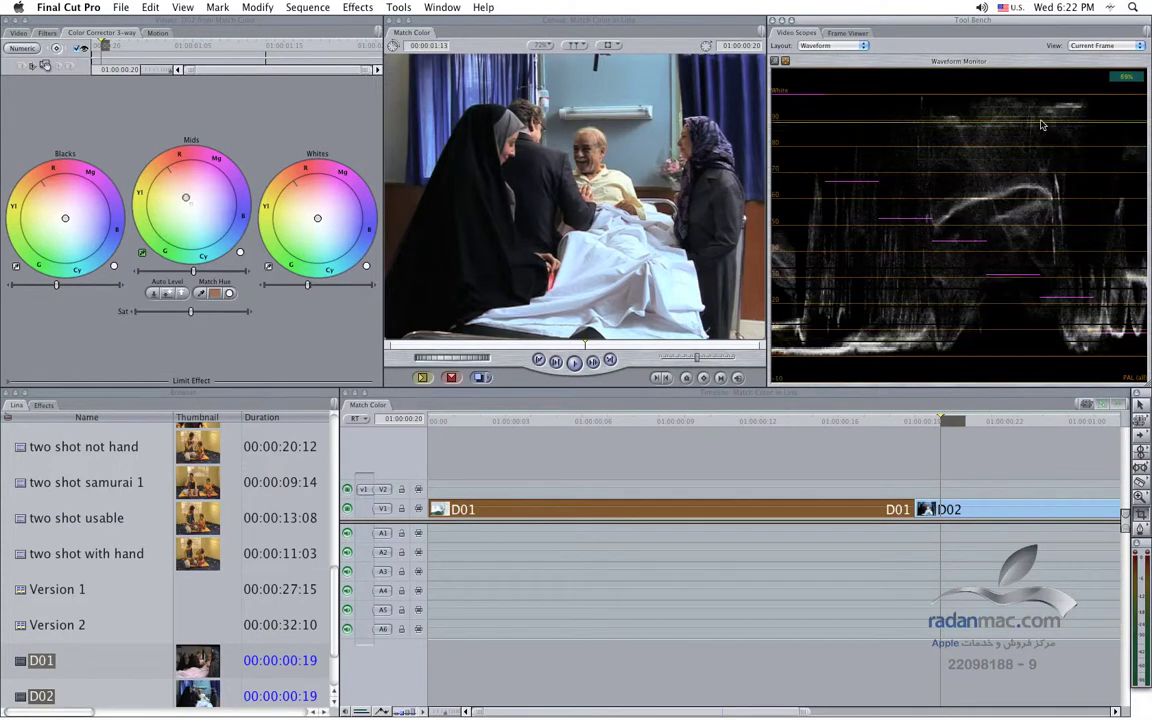
# Nudge D02's Blacks and Mids levels, then set the scope back to Vectorscope
pyautogui.click(249, 275)
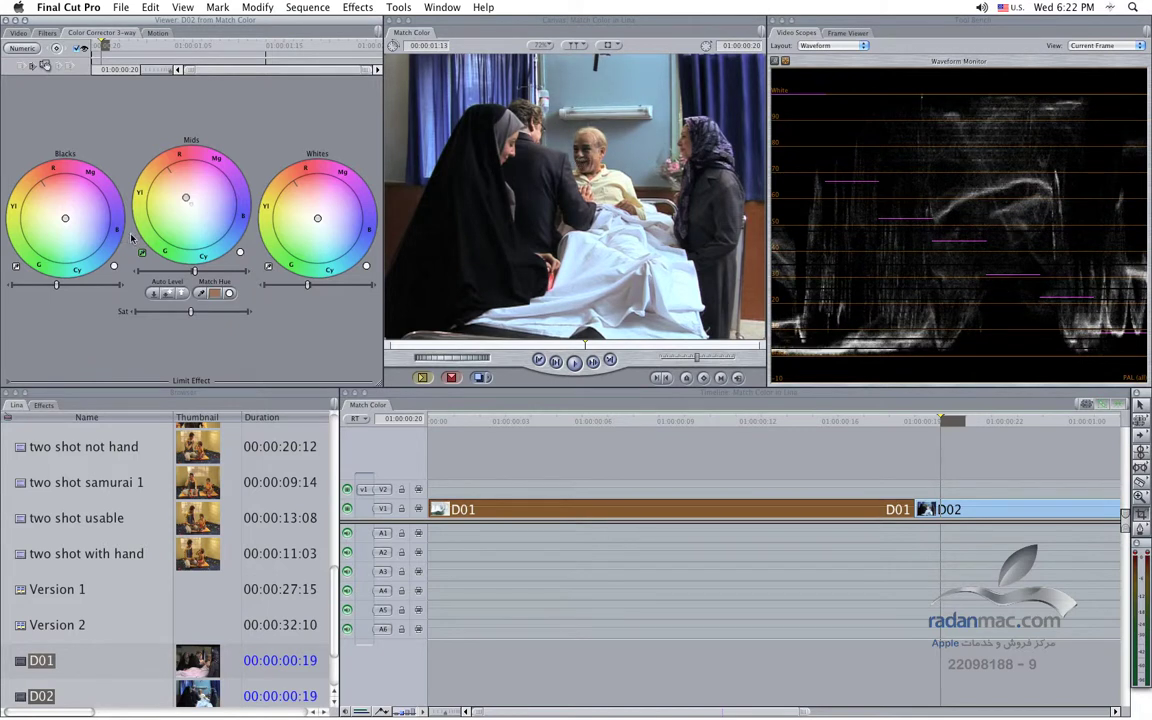
pyautogui.click(120, 288)
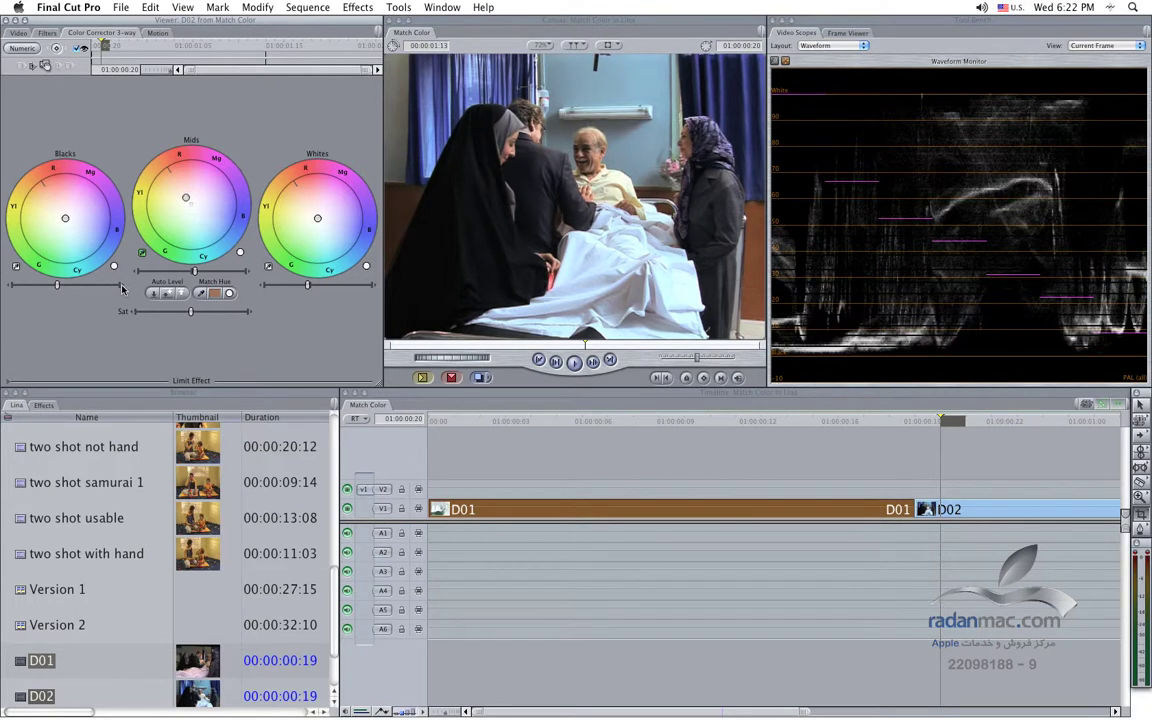
pyautogui.click(10, 288)
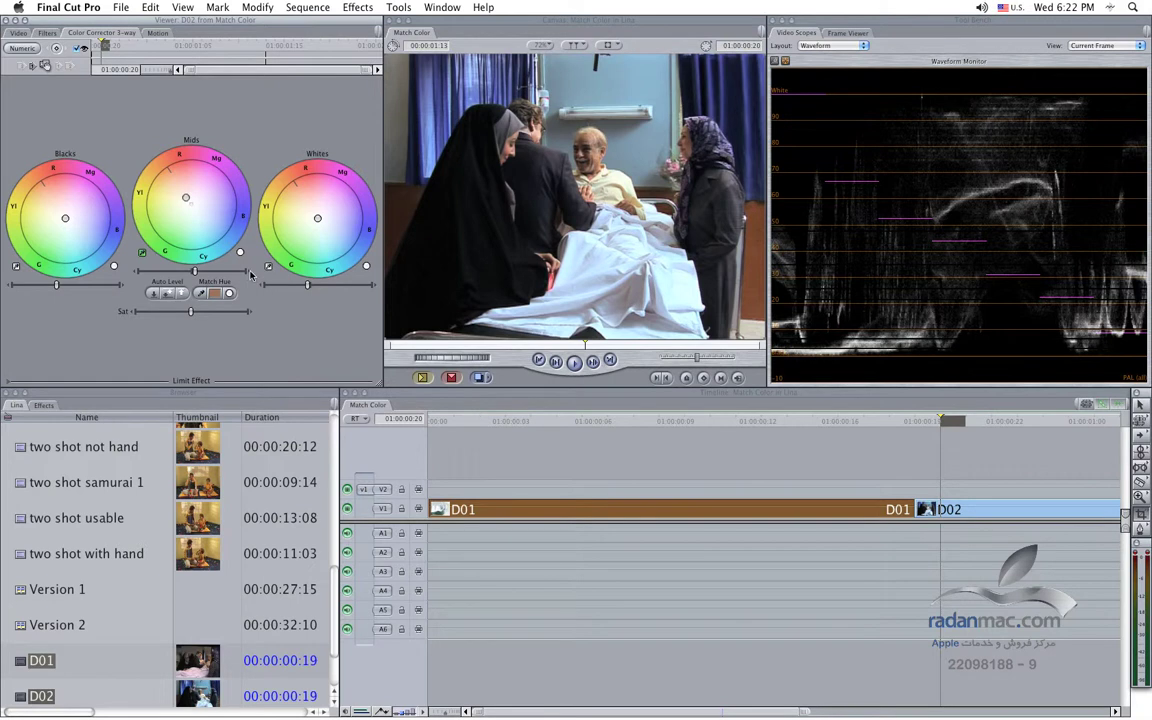
pyautogui.click(250, 272)
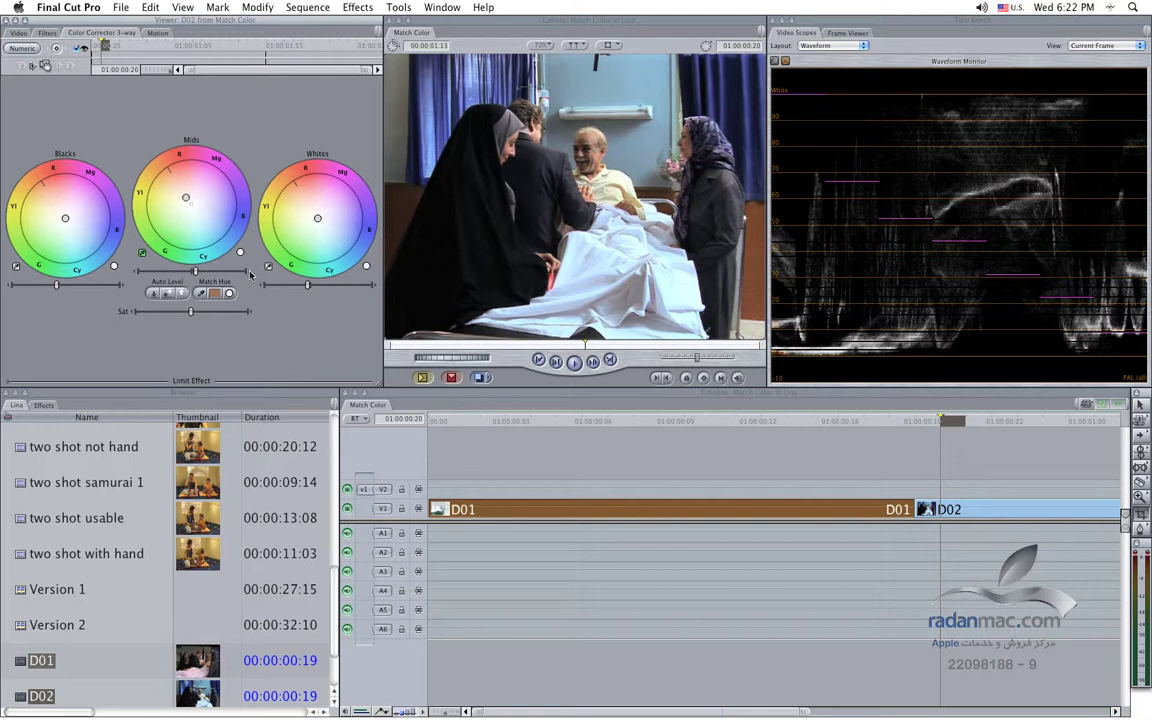
pyautogui.click(835, 45)
pyautogui.click(825, 52)
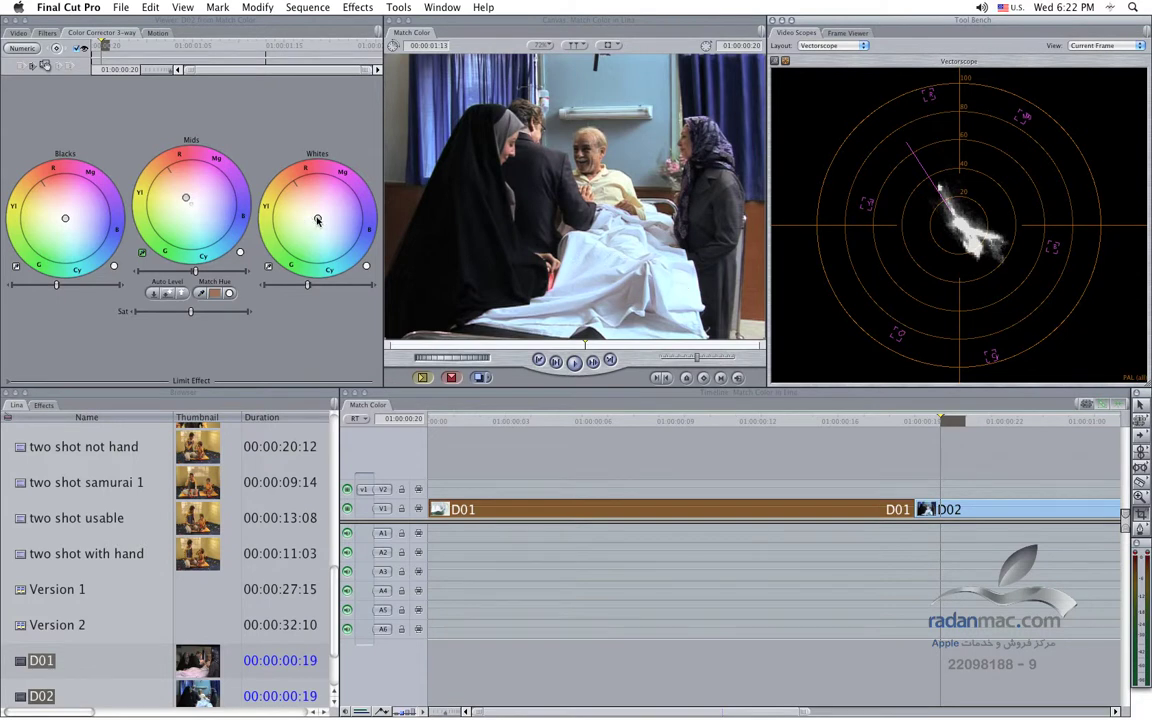
# Drag D02's Whites and Blacks balance indicators slightly off-centre
pyautogui.moveTo(286, 199); pyautogui.dragTo(284, 197)
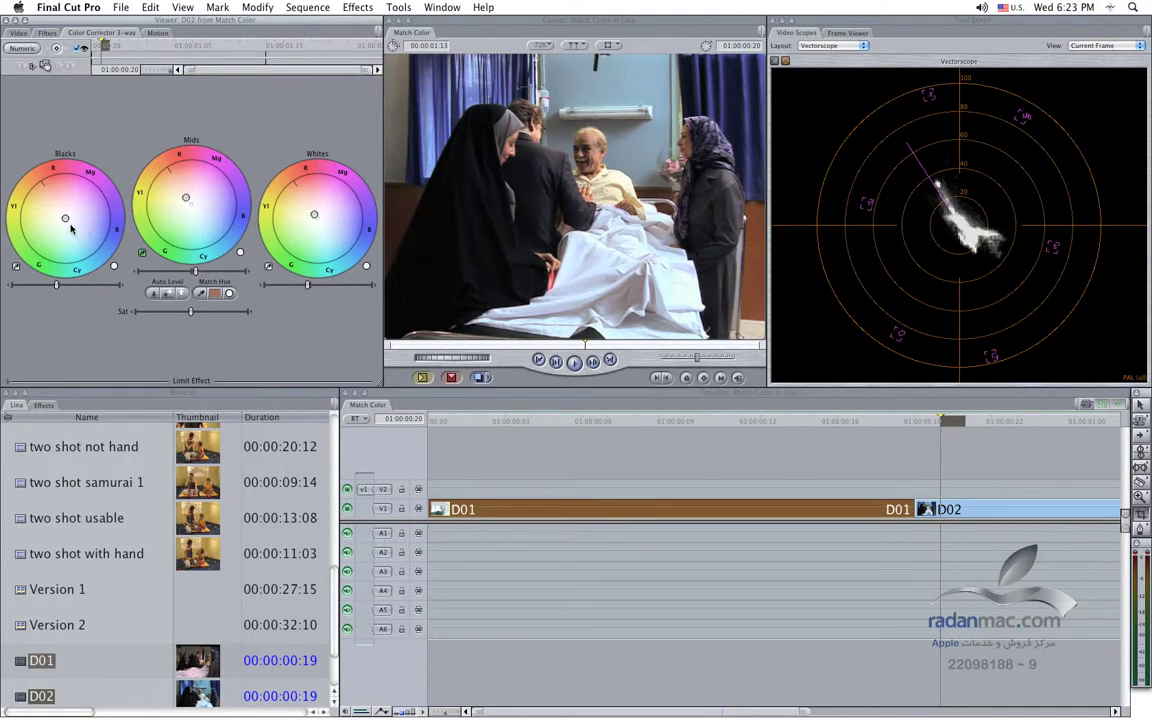
pyautogui.moveTo(65, 217); pyautogui.dragTo(64, 217)
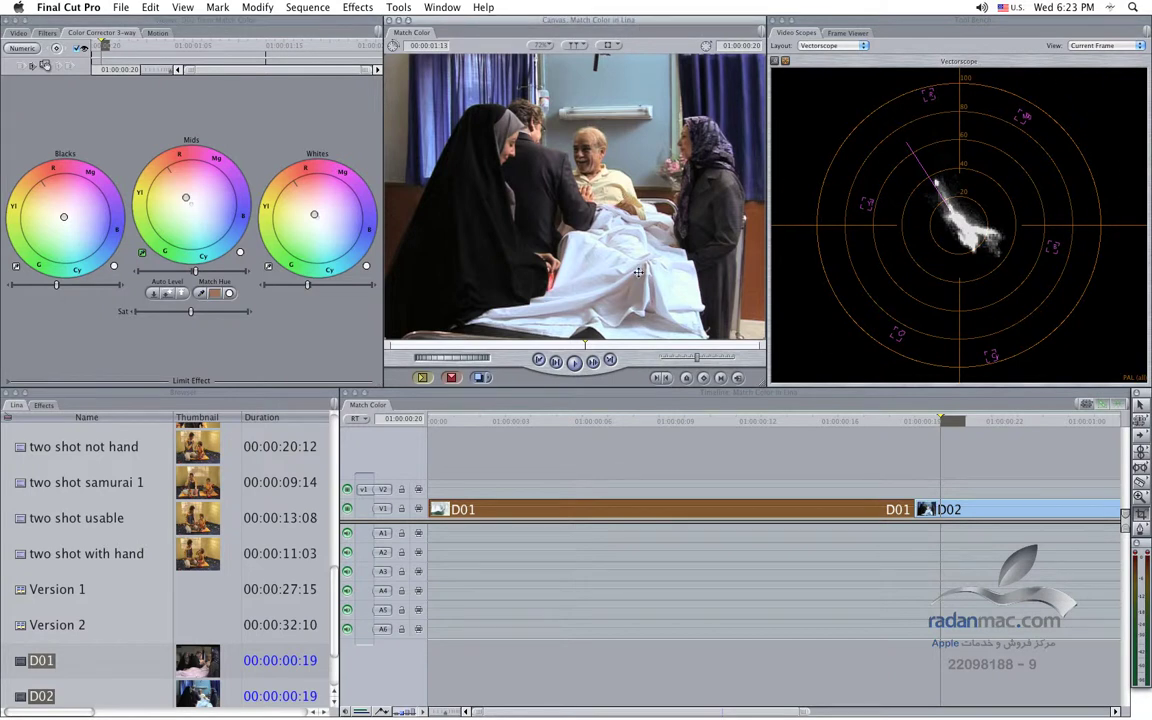
# Crop D02 in the Canvas down to a small patch of white sheet
pyautogui.click(675, 302)
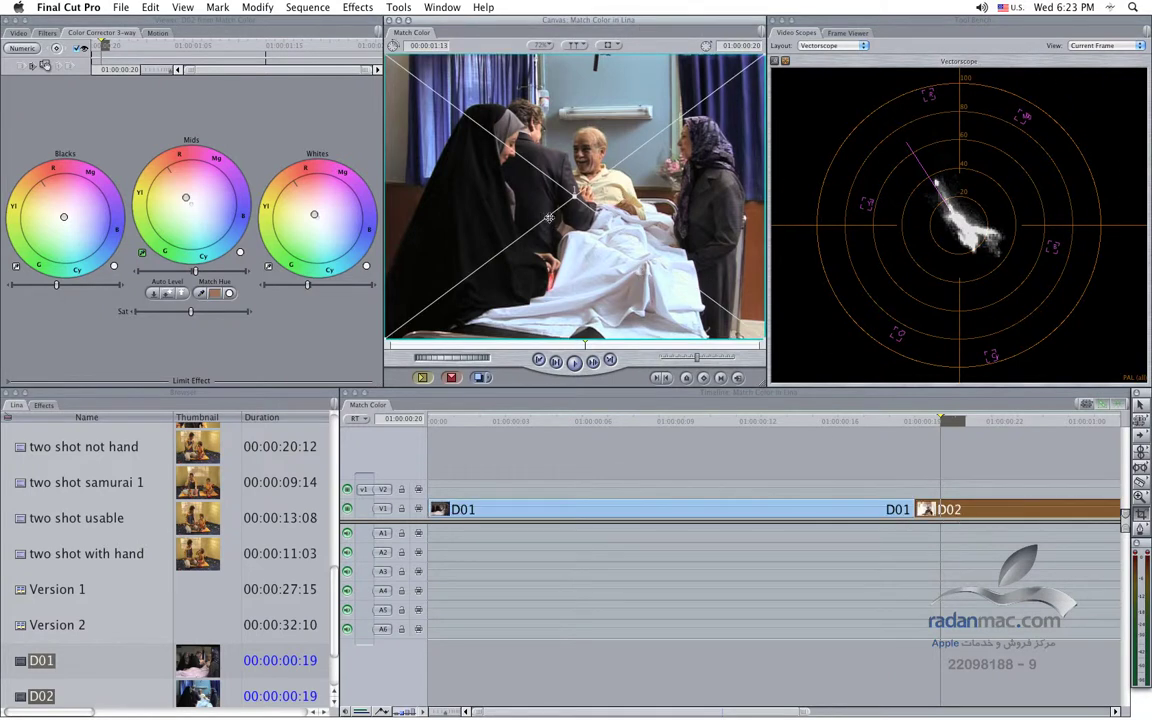
pyautogui.moveTo(617, 54); pyautogui.dragTo(416, 214)
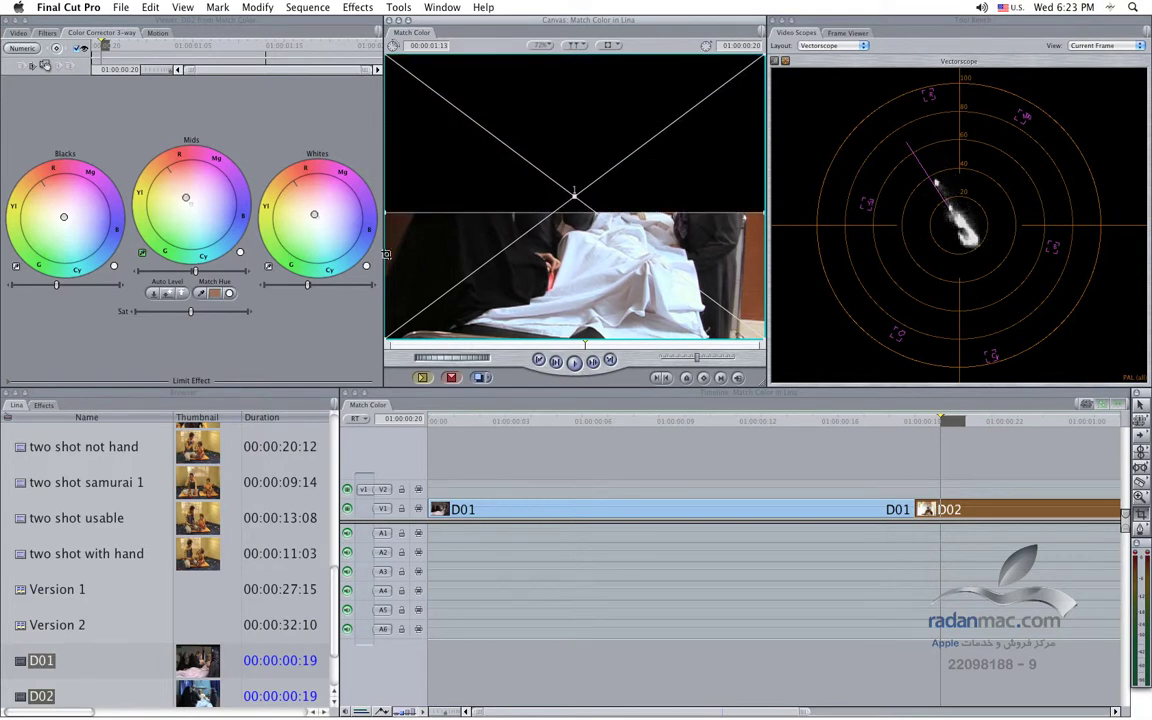
pyautogui.moveTo(385, 254); pyautogui.dragTo(592, 254)
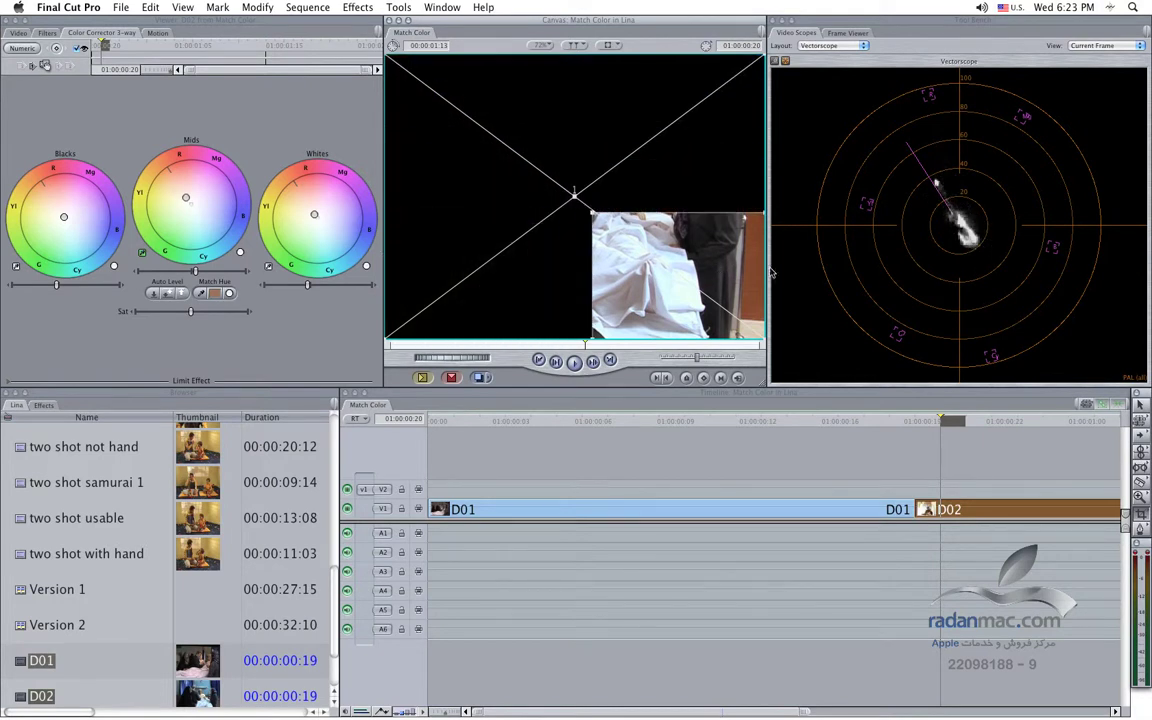
pyautogui.moveTo(765, 266); pyautogui.dragTo(662, 268)
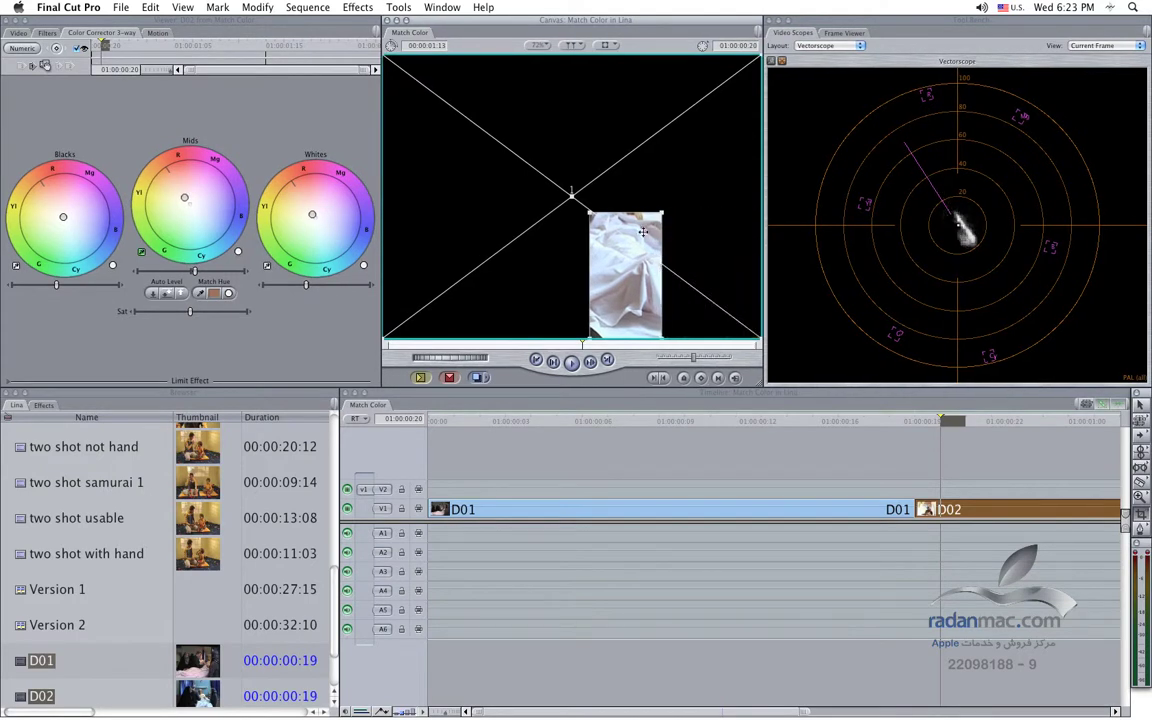
pyautogui.moveTo(640, 213); pyautogui.dragTo(640, 228)
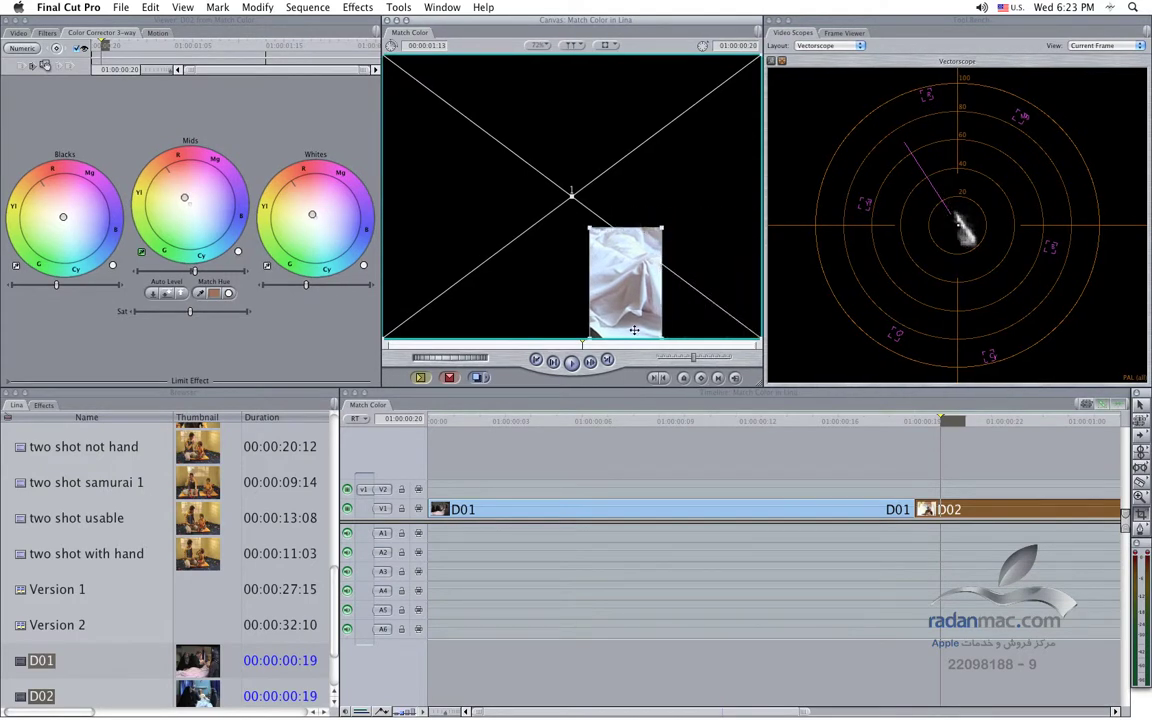
pyautogui.moveTo(631, 338); pyautogui.dragTo(631, 327)
# Set a vectorscope measurement circle on the trace, then reset D02's Crop in the Motion tab
pyautogui.click(965, 250)
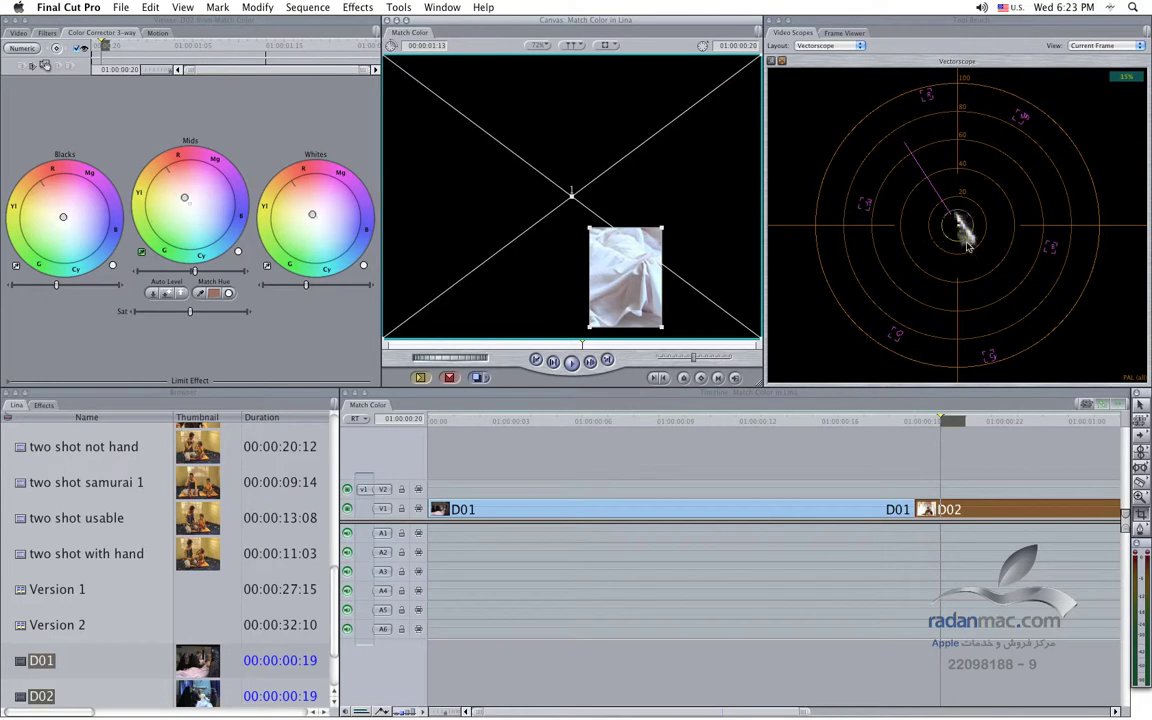
pyautogui.click(807, 225)
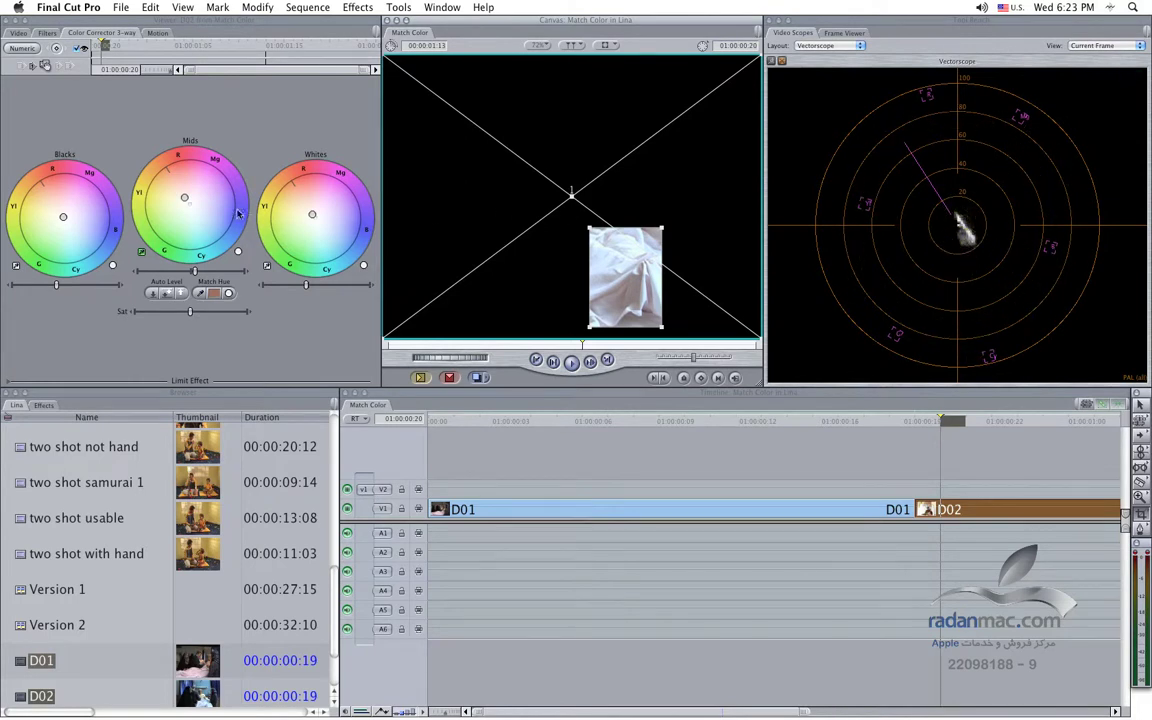
pyautogui.click(316, 221)
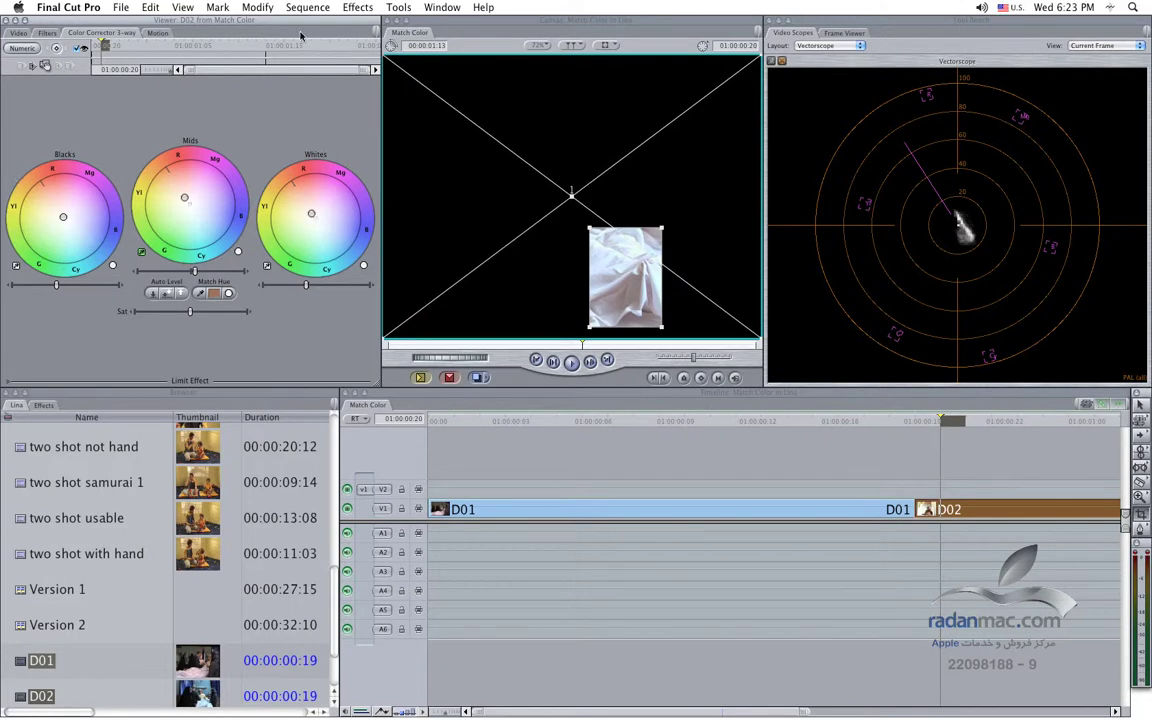
pyautogui.click(157, 36)
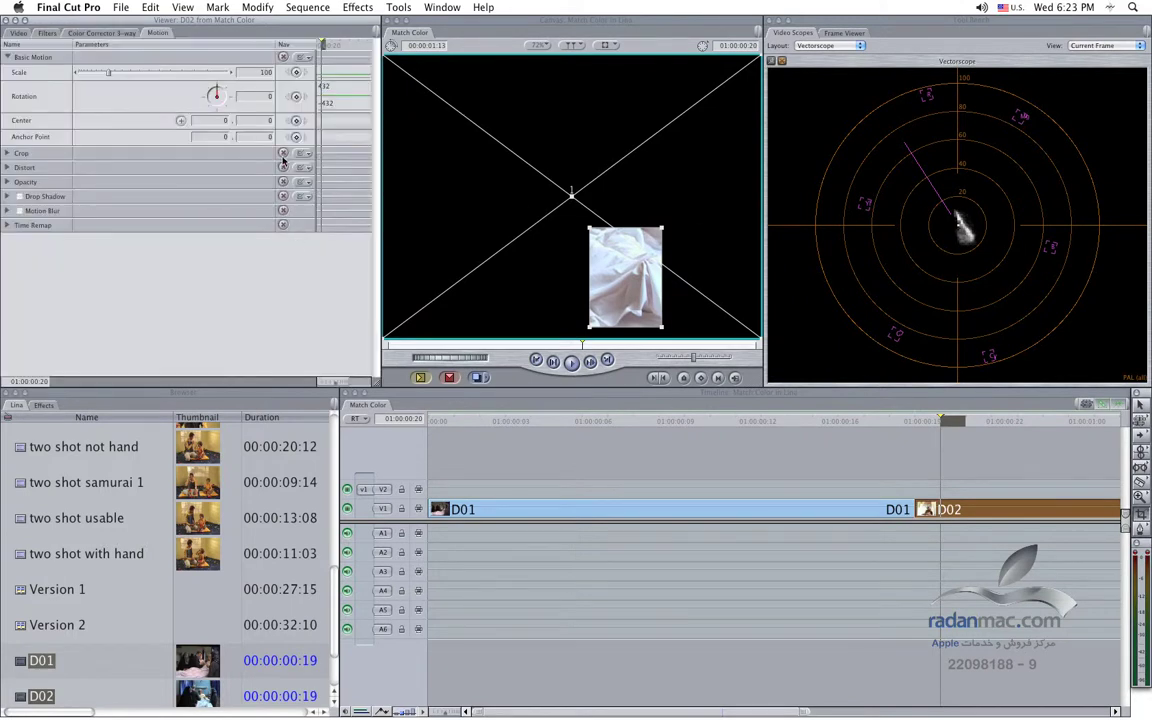
pyautogui.click(283, 155)
# Move into D01, switch the scope layout to RGB Parade, and show Color Corrector 3-way
pyautogui.click(880, 446)
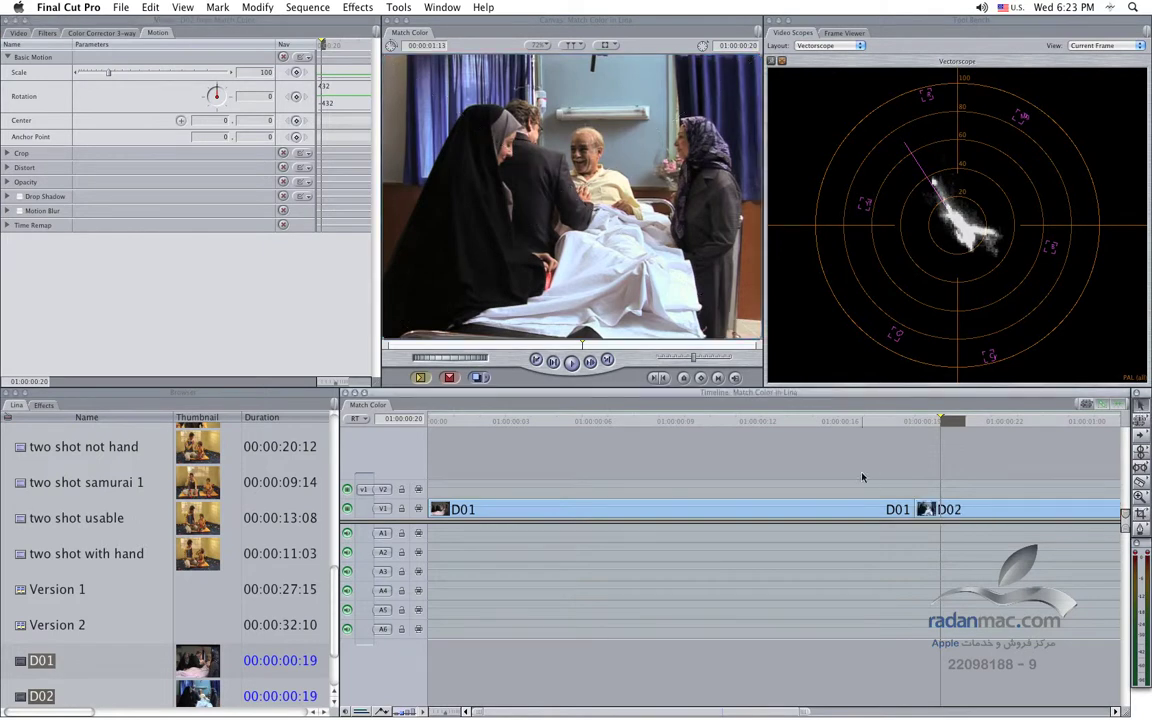
pyautogui.click(886, 421)
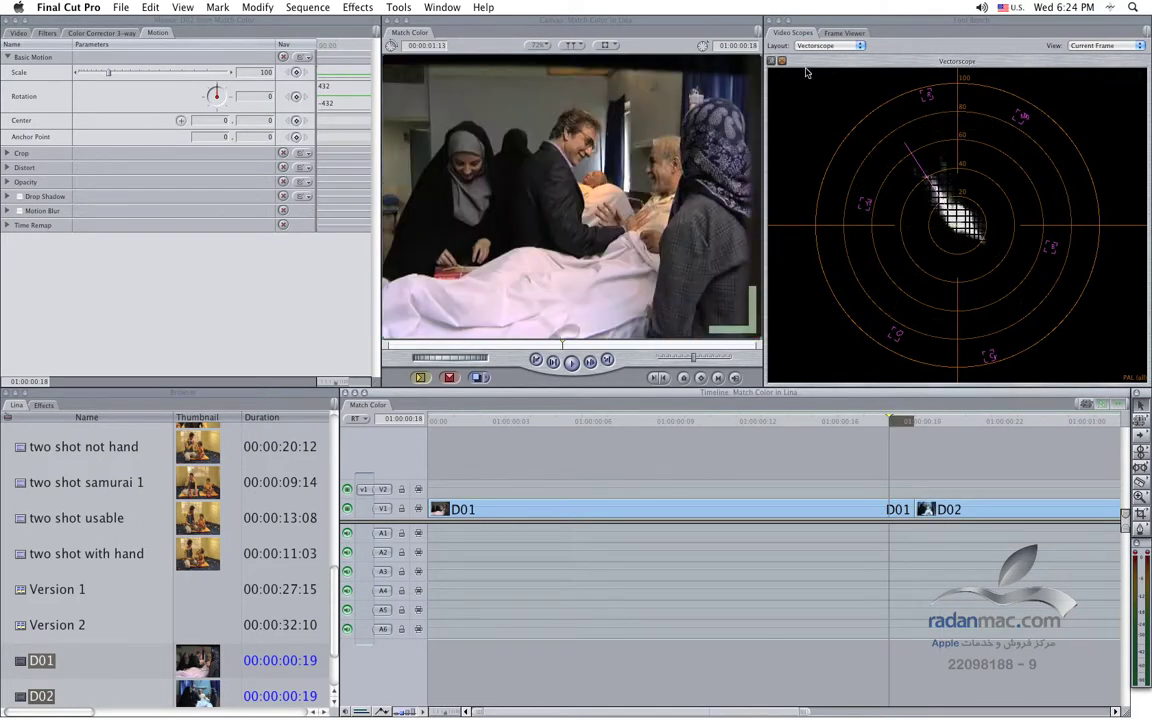
pyautogui.click(828, 45)
pyautogui.click(829, 65)
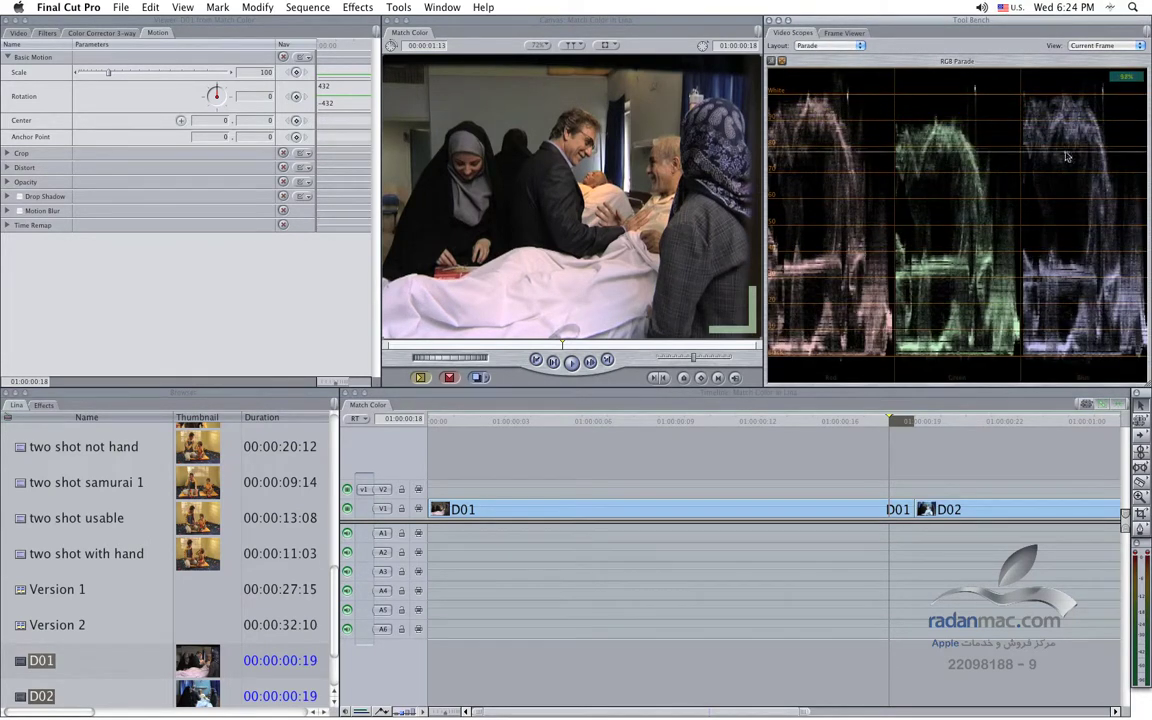
pyautogui.click(112, 33)
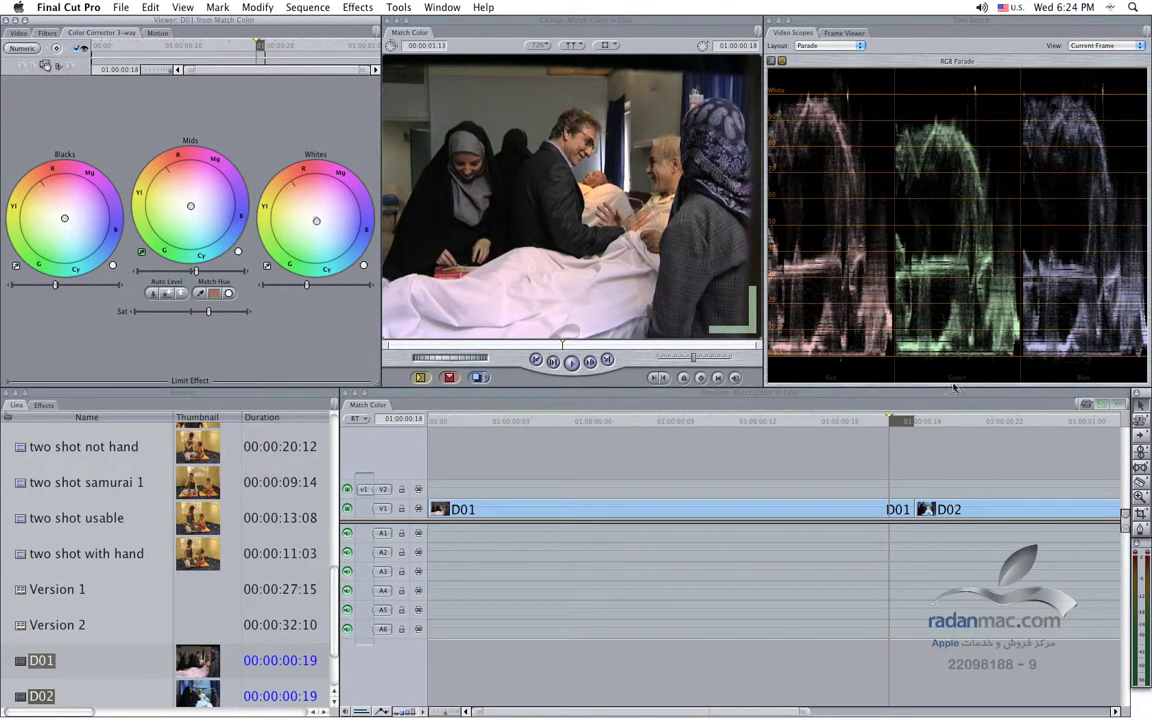
# Compare the RGB parade of the D01 and D02 frames on either side of the cut
pyautogui.click(950, 421)
pyautogui.press('Right')
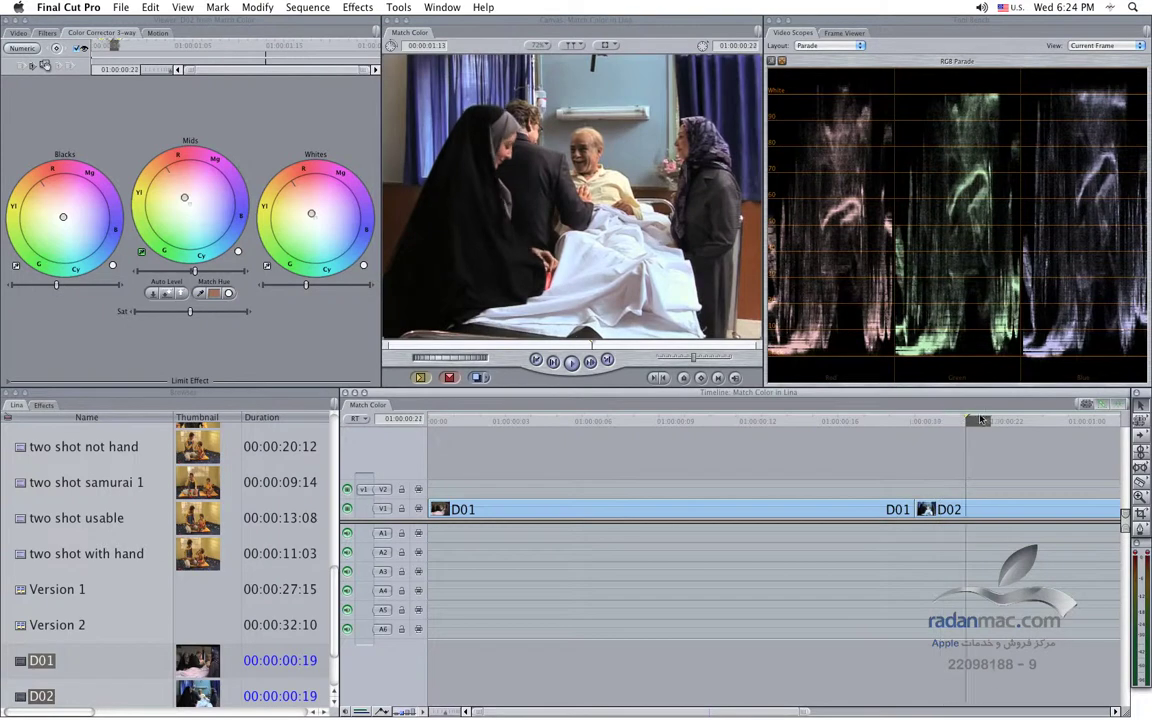
pyautogui.press('Left')
pyautogui.press('Left')
pyautogui.click(938, 424)
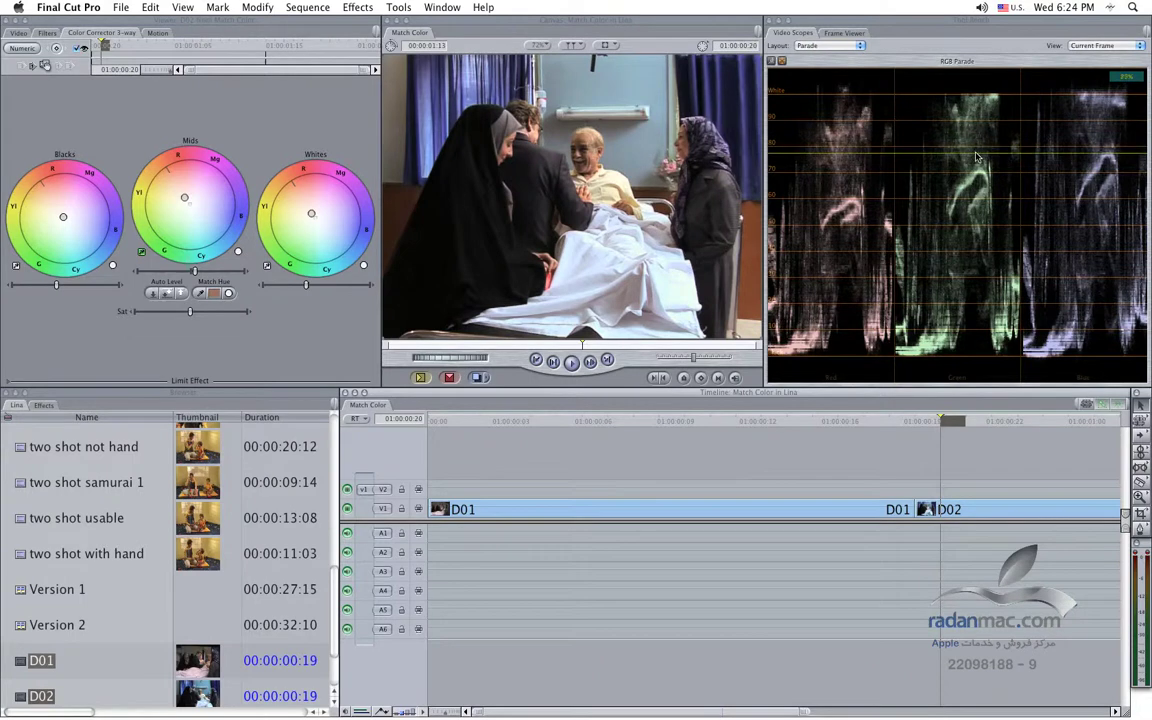
pyautogui.click(891, 421)
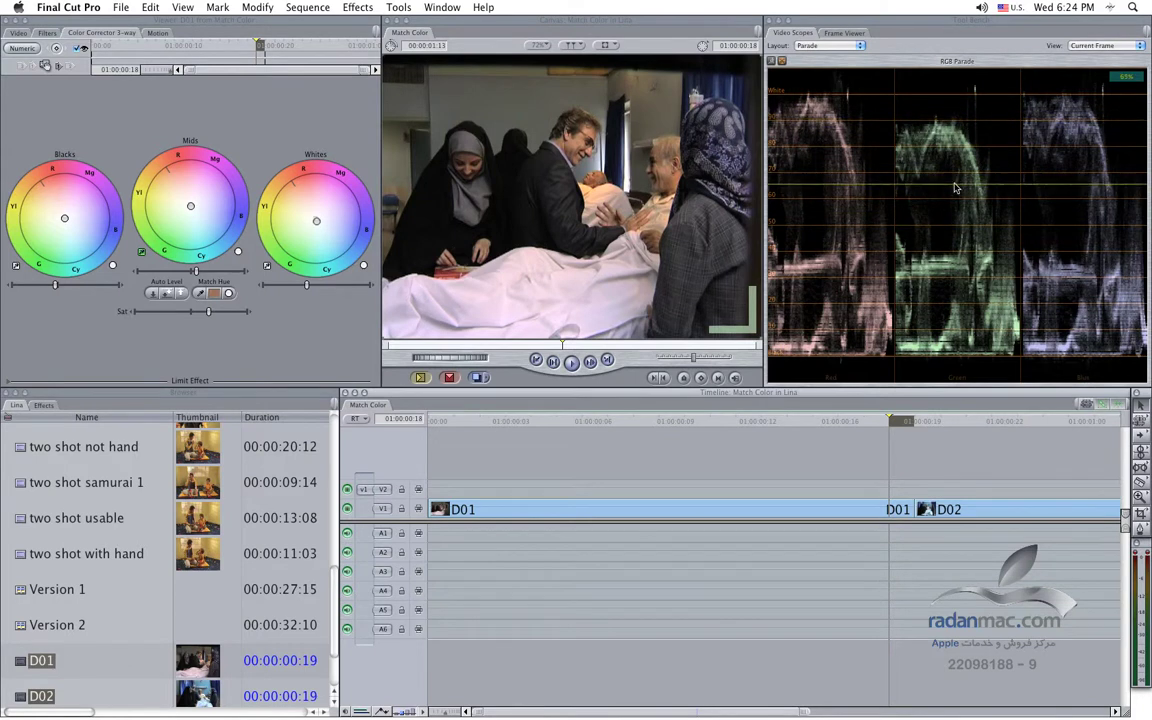
pyautogui.click(966, 421)
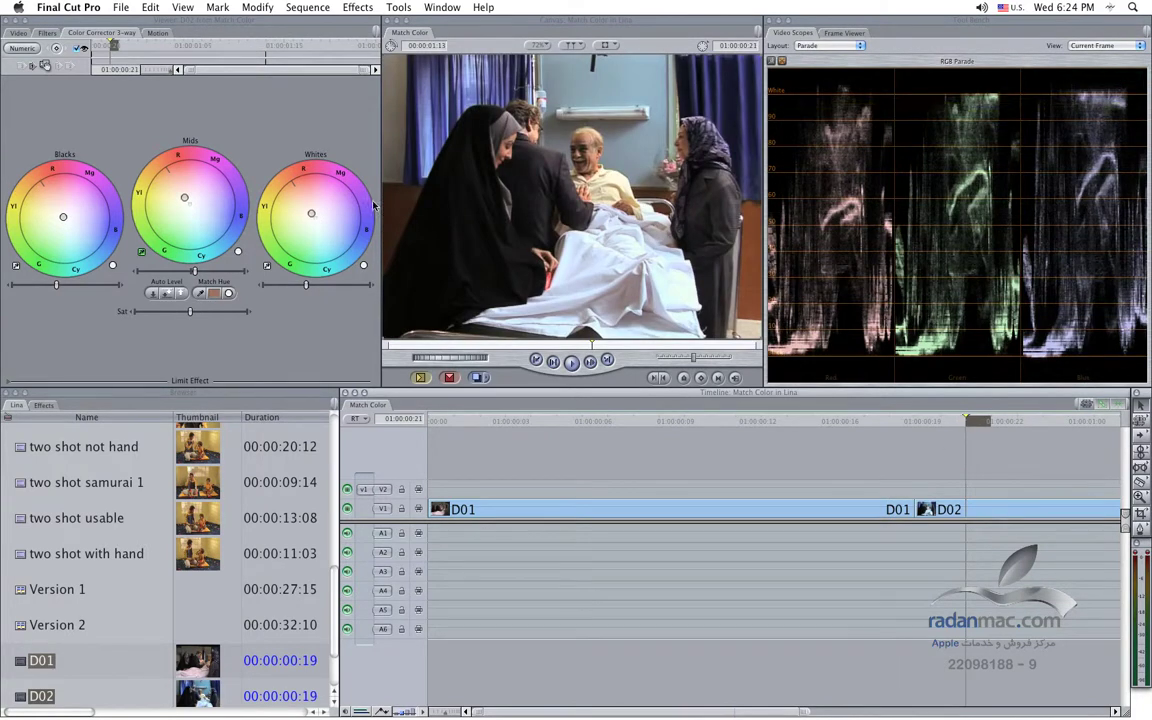
pyautogui.click(313, 234)
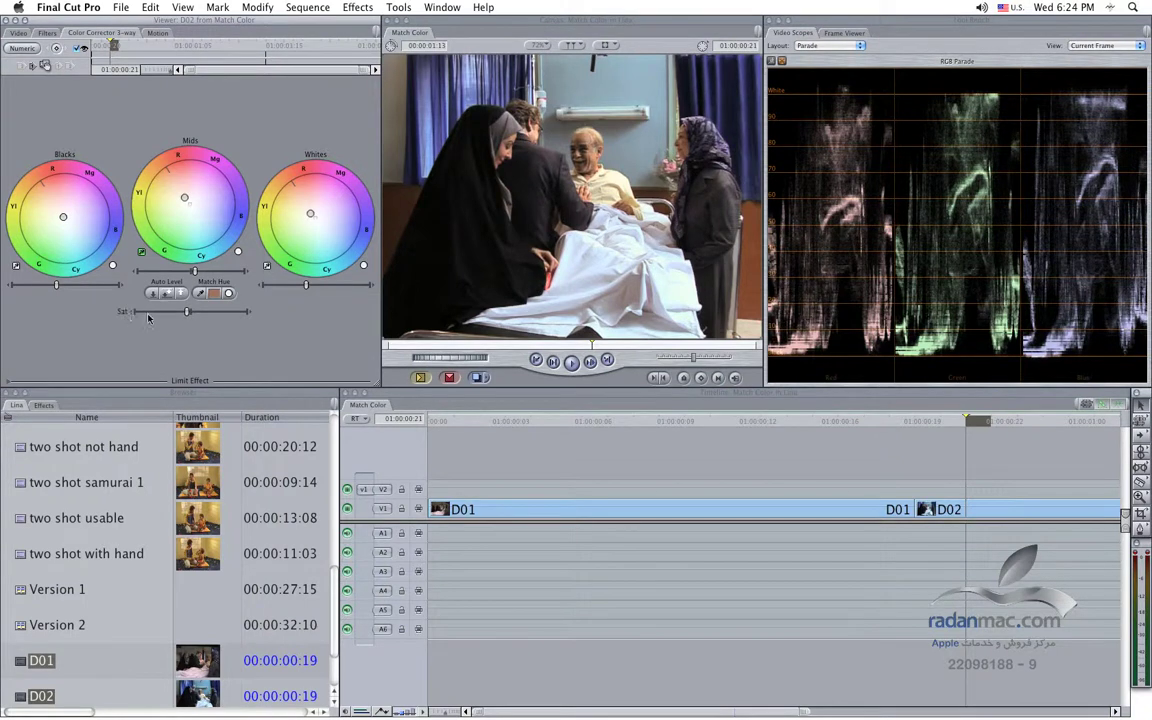
pyautogui.click(891, 420)
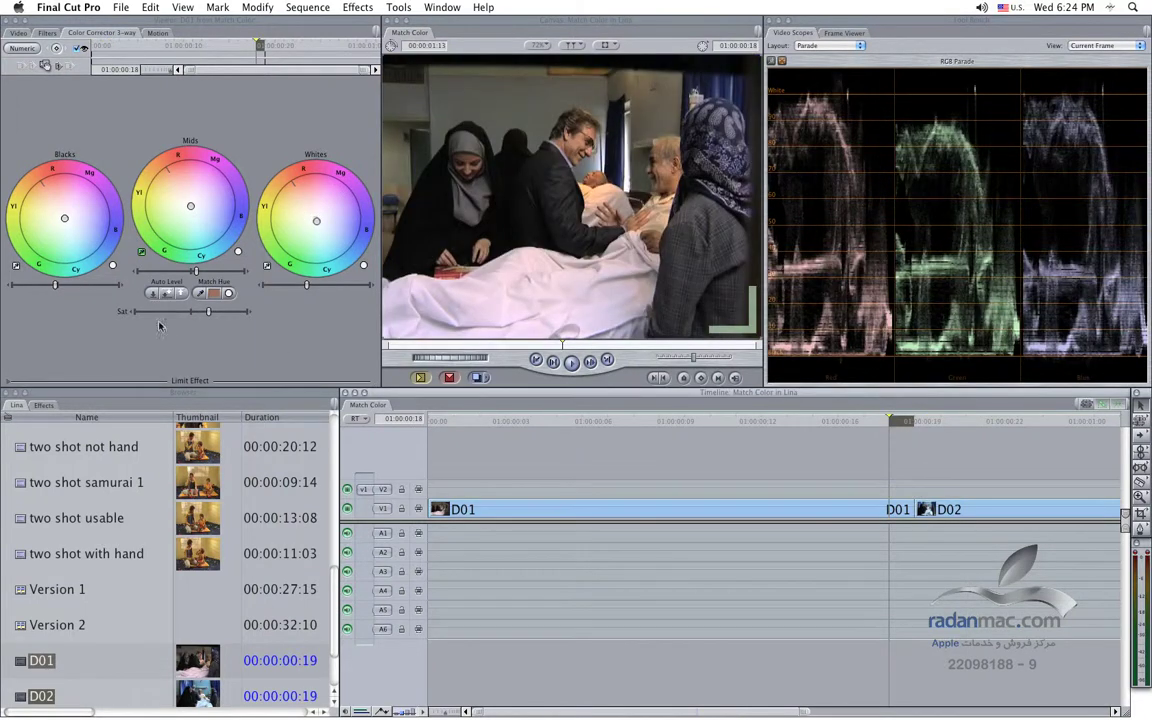
# Play the D01-to-D02 cut from the sequence start, then apply the Standard window arrangement (Ctrl-U)
pyautogui.press('space')
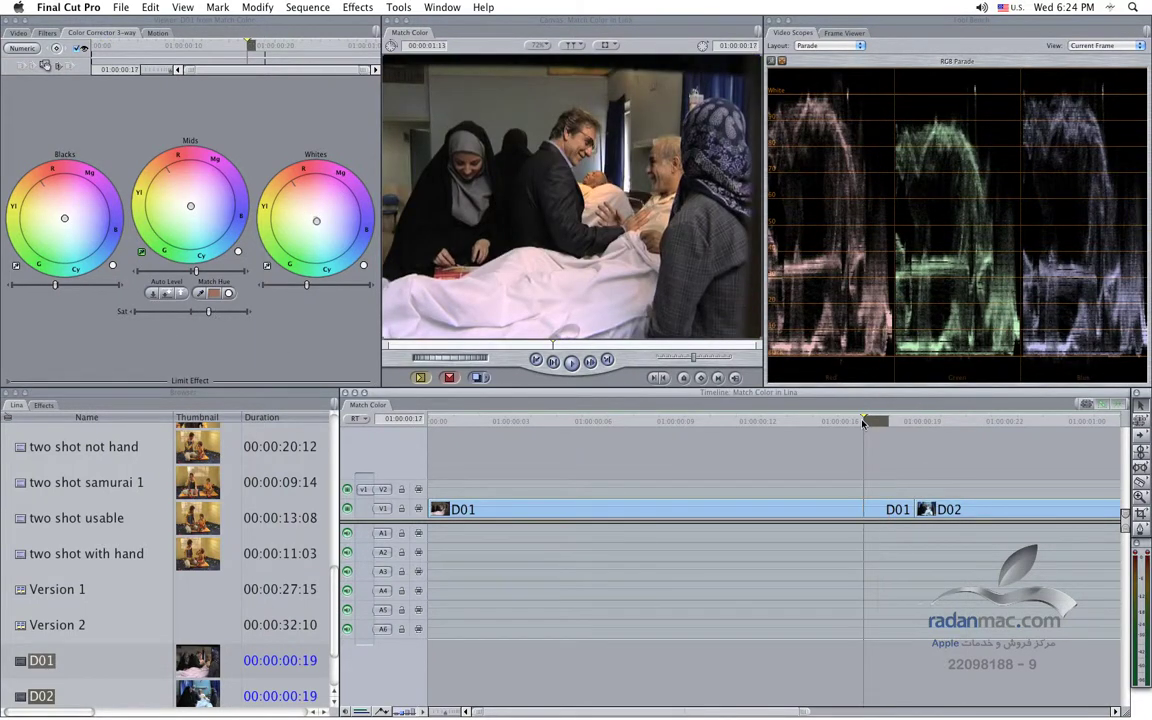
pyautogui.click(864, 421)
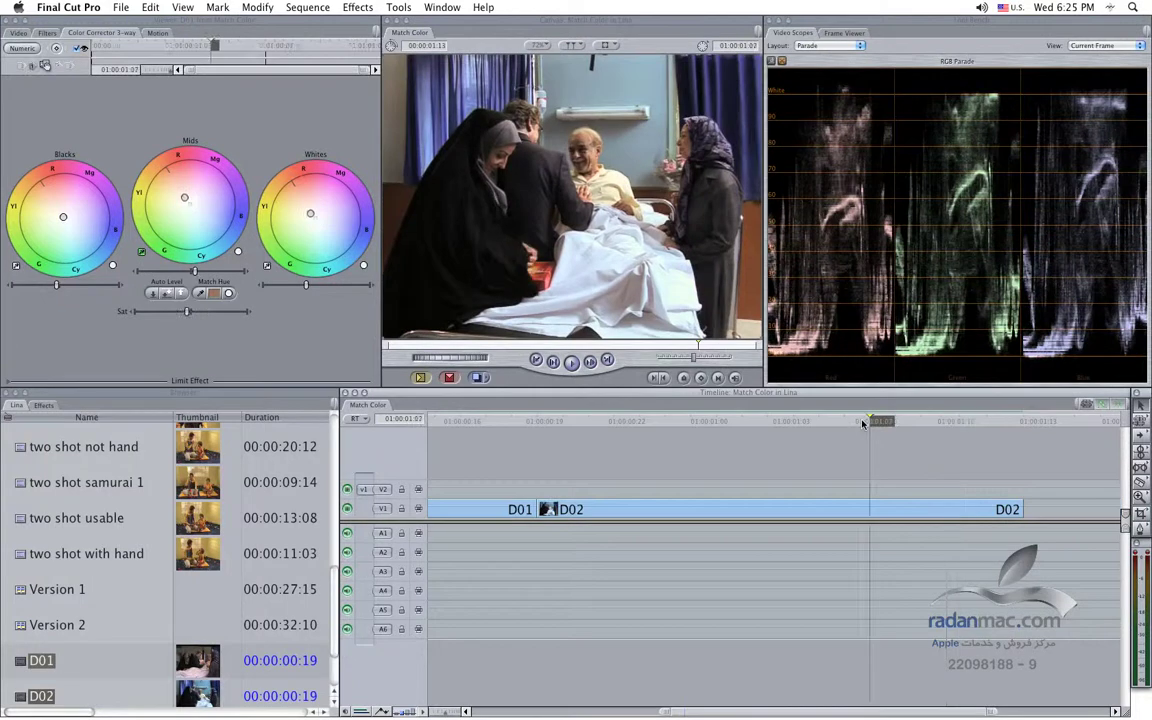
pyautogui.click(488, 420)
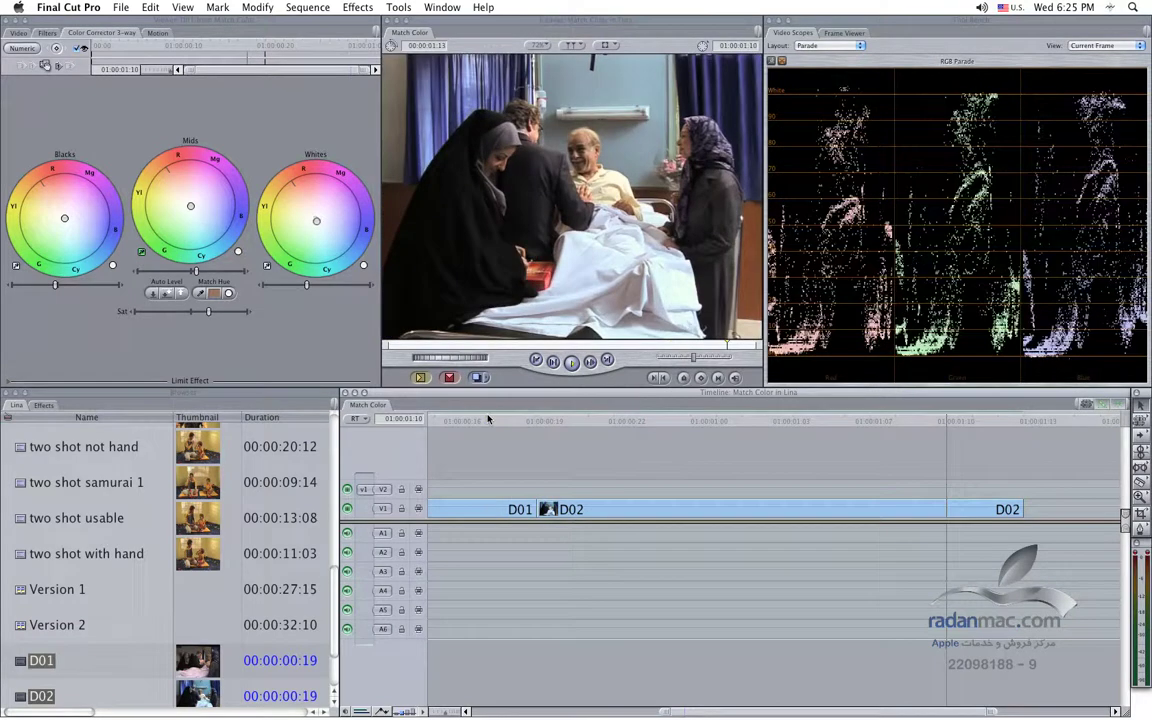
pyautogui.press('Home')
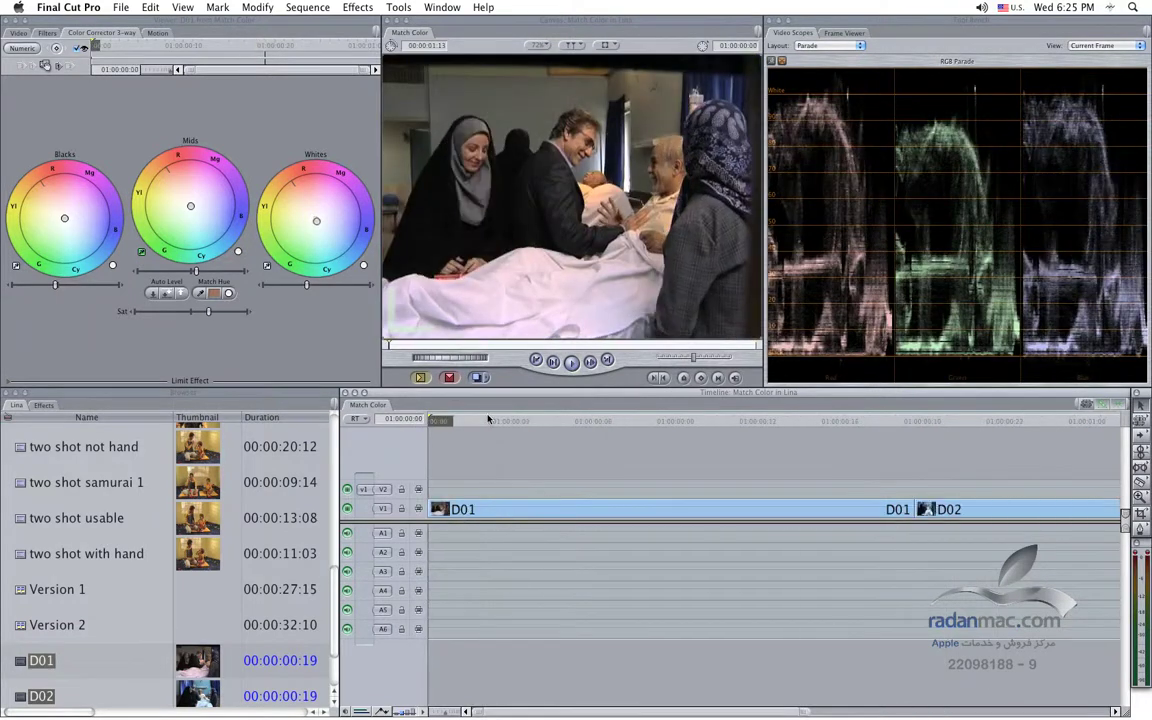
pyautogui.press('space')
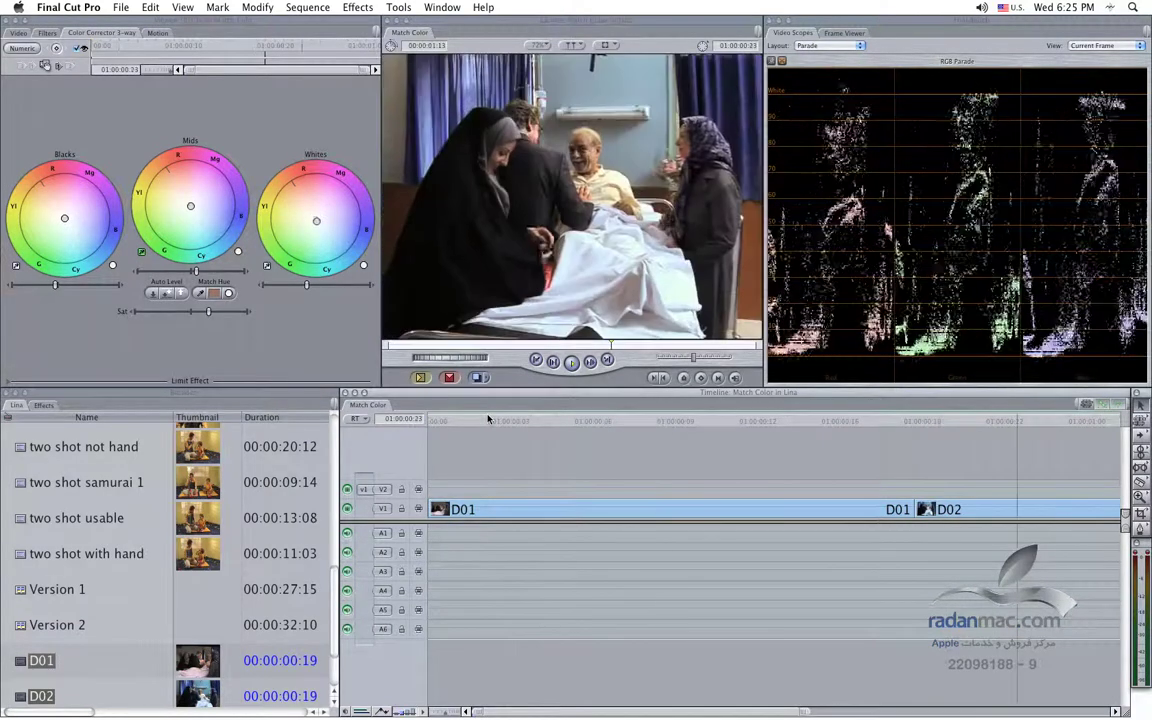
pyautogui.press('Home')
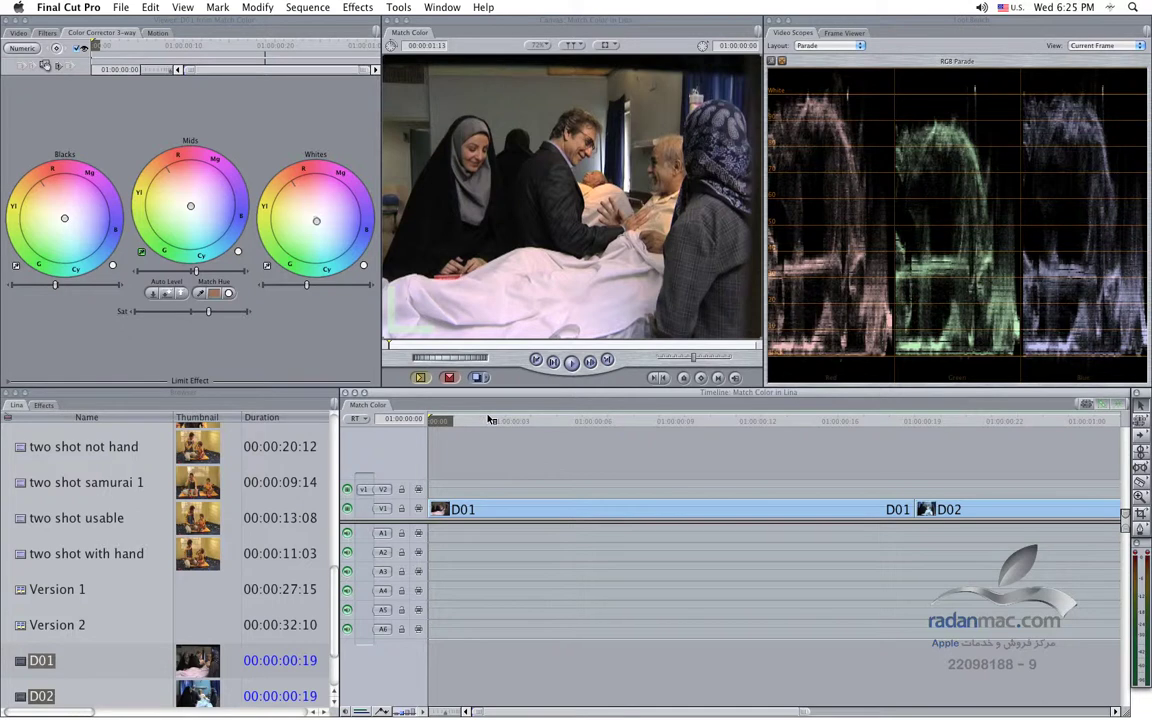
pyautogui.hotkey('ctrl', 'u')
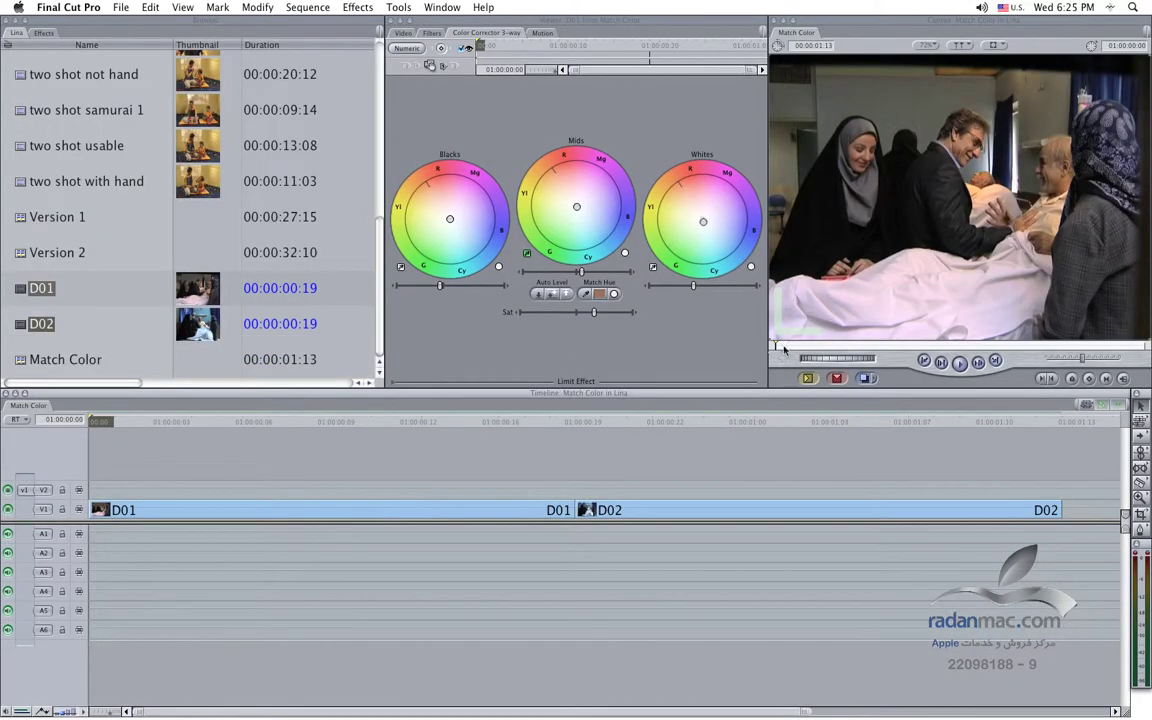
# Enlarge the Canvas by widening it, narrowing the Browser and shrinking the Timeline
pyautogui.moveTo(767, 357); pyautogui.dragTo(532, 354)
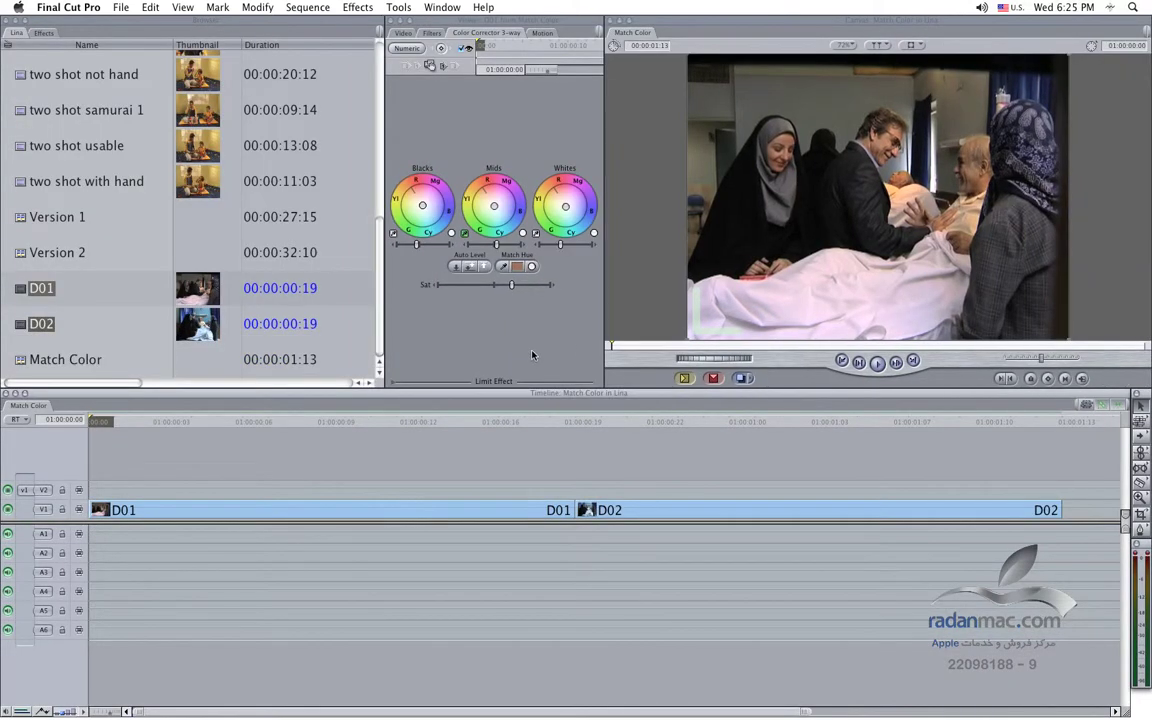
pyautogui.moveTo(650, 389); pyautogui.dragTo(658, 443)
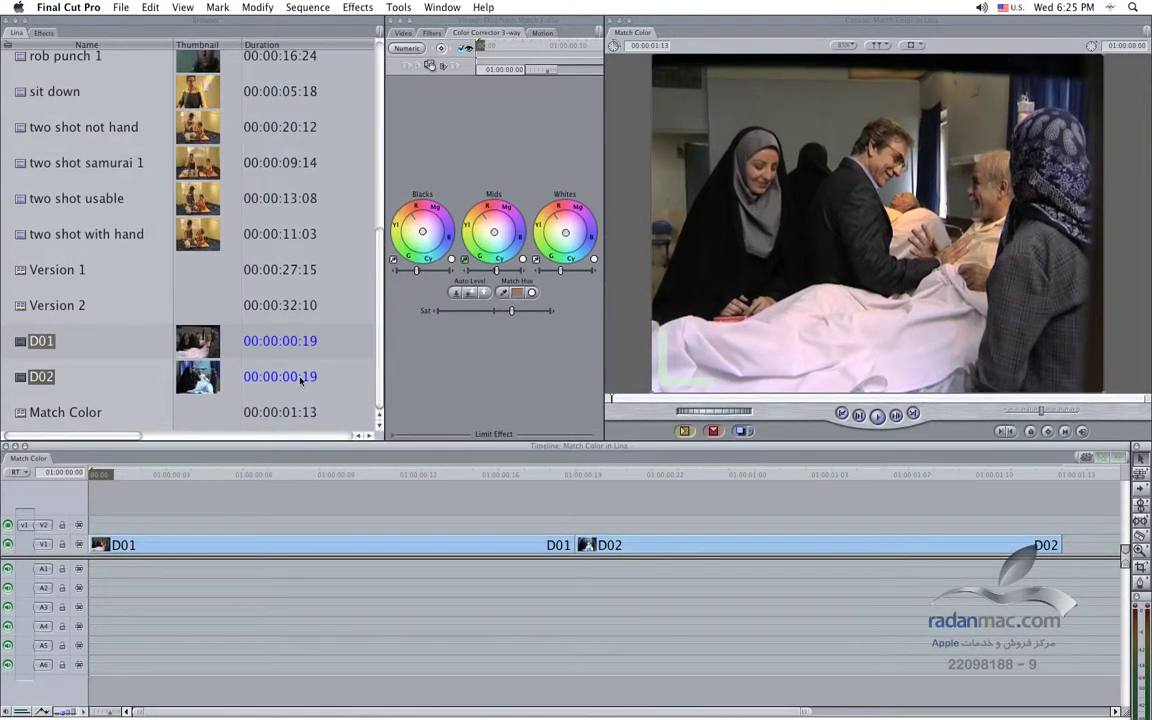
pyautogui.moveTo(300, 380); pyautogui.dragTo(268, 378)
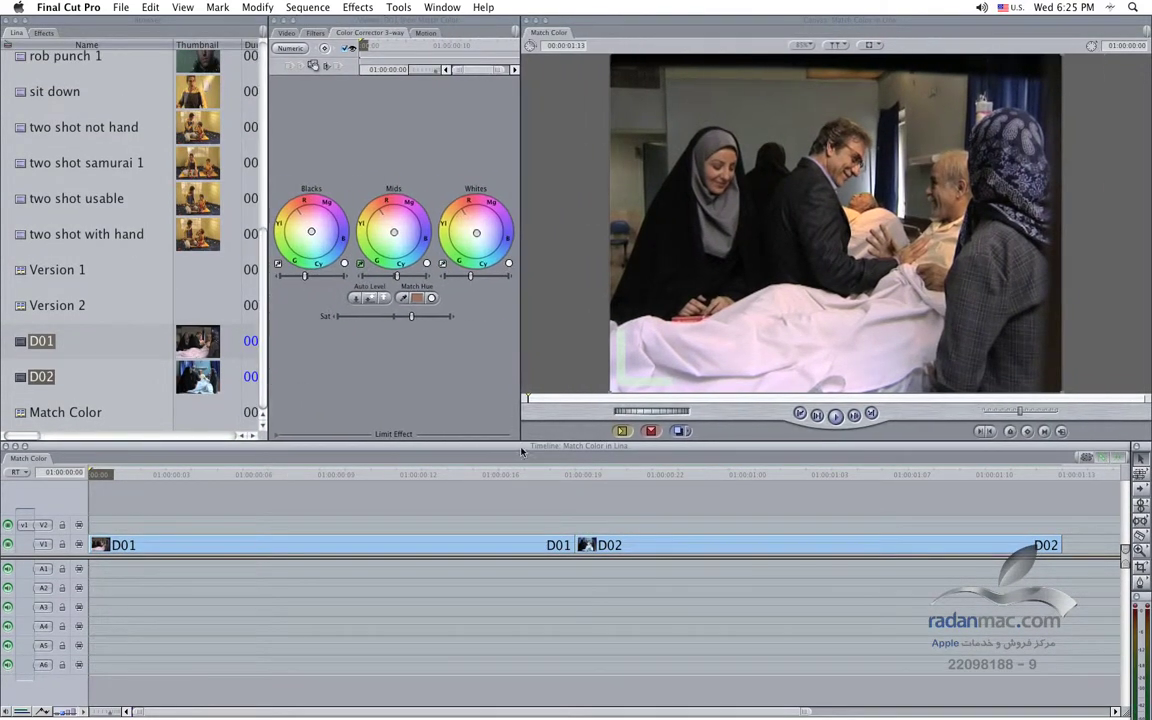
pyautogui.moveTo(535, 452)
pyautogui.mouseDown()
pyautogui.moveTo(546, 536)
pyautogui.moveTo(548, 506)
pyautogui.mouseUp()
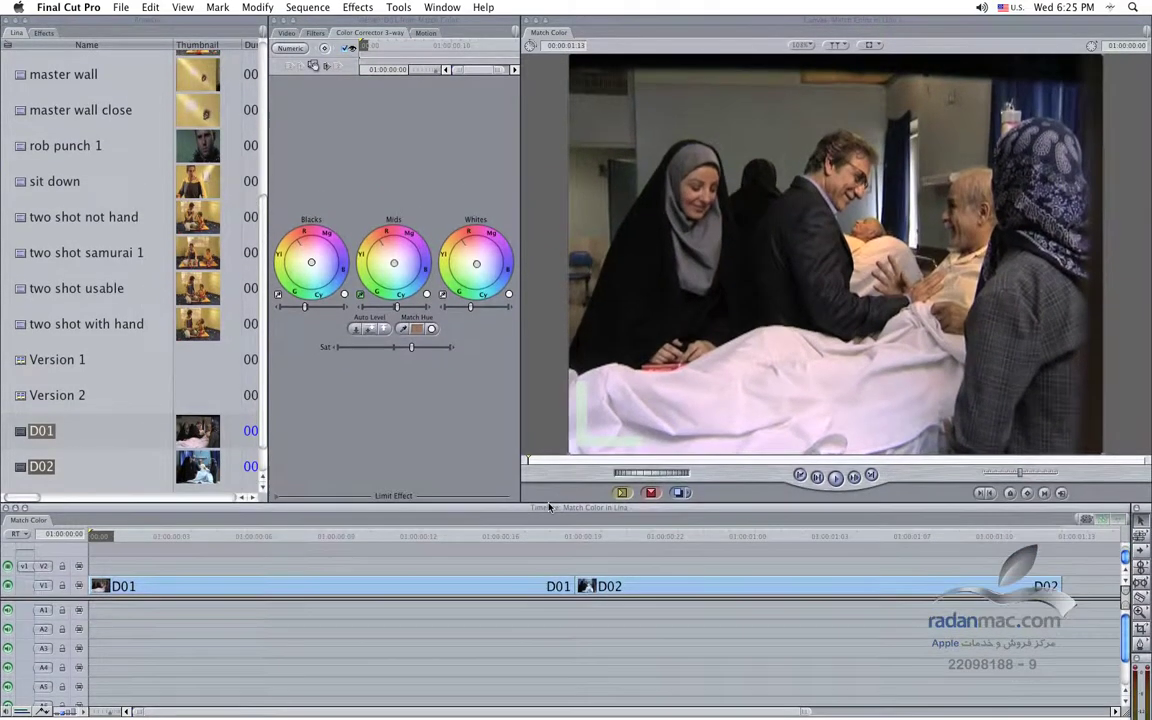
# Compare the D01 frame at 01:00:00:18 with D02, then play from the sequence start into D02
pyautogui.click(553, 536)
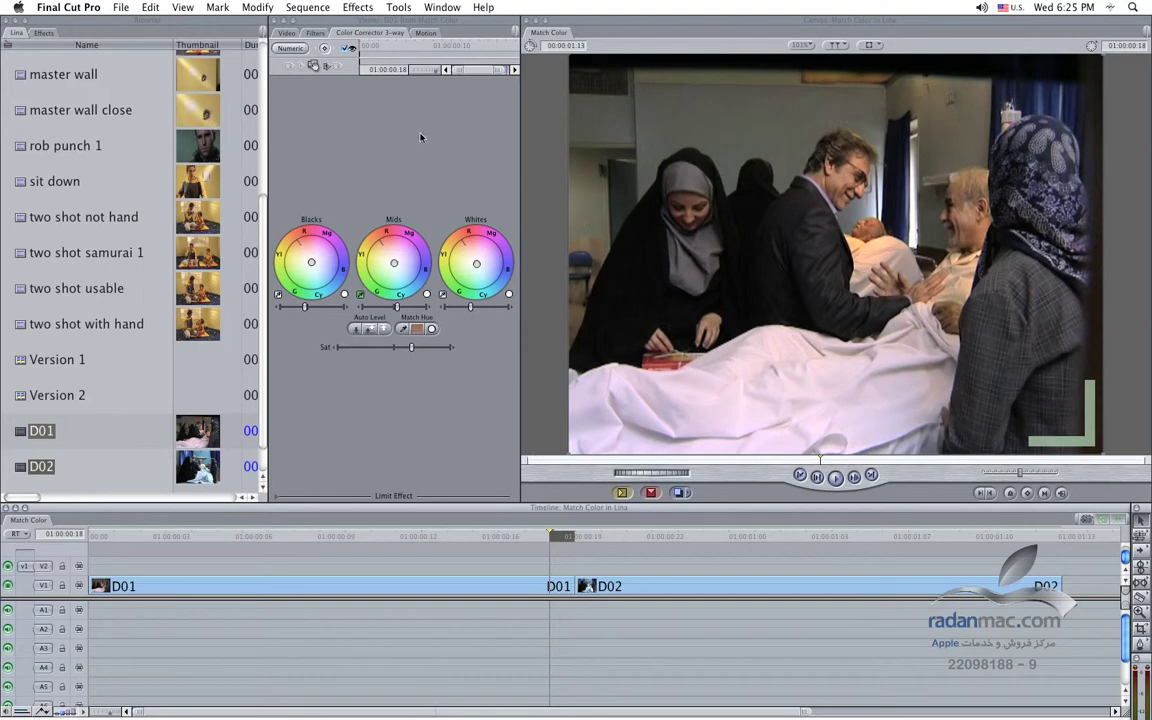
pyautogui.click(338, 58)
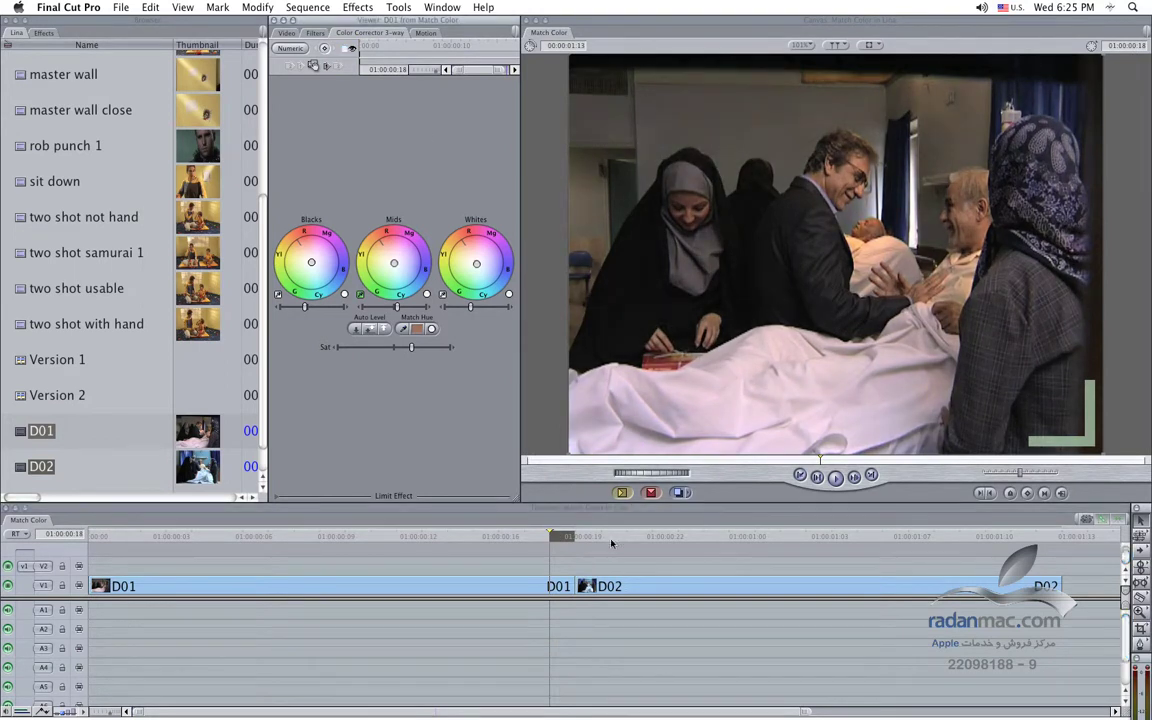
pyautogui.click(611, 540)
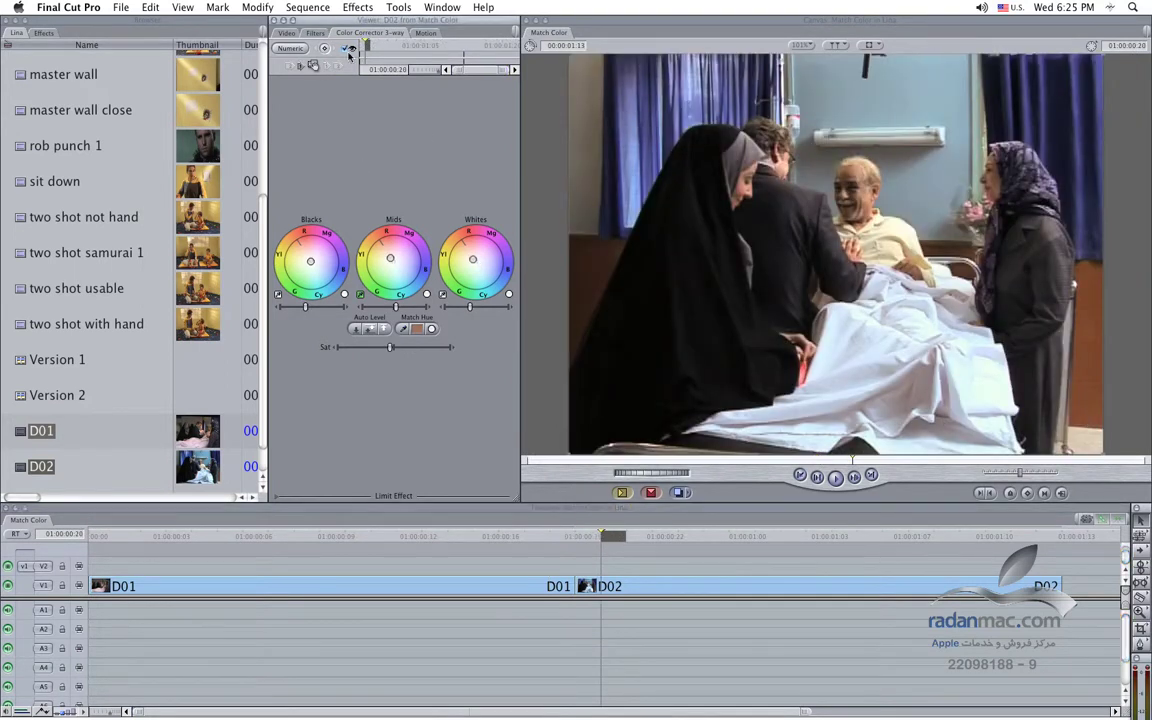
pyautogui.click(500, 537)
pyautogui.press('Home')
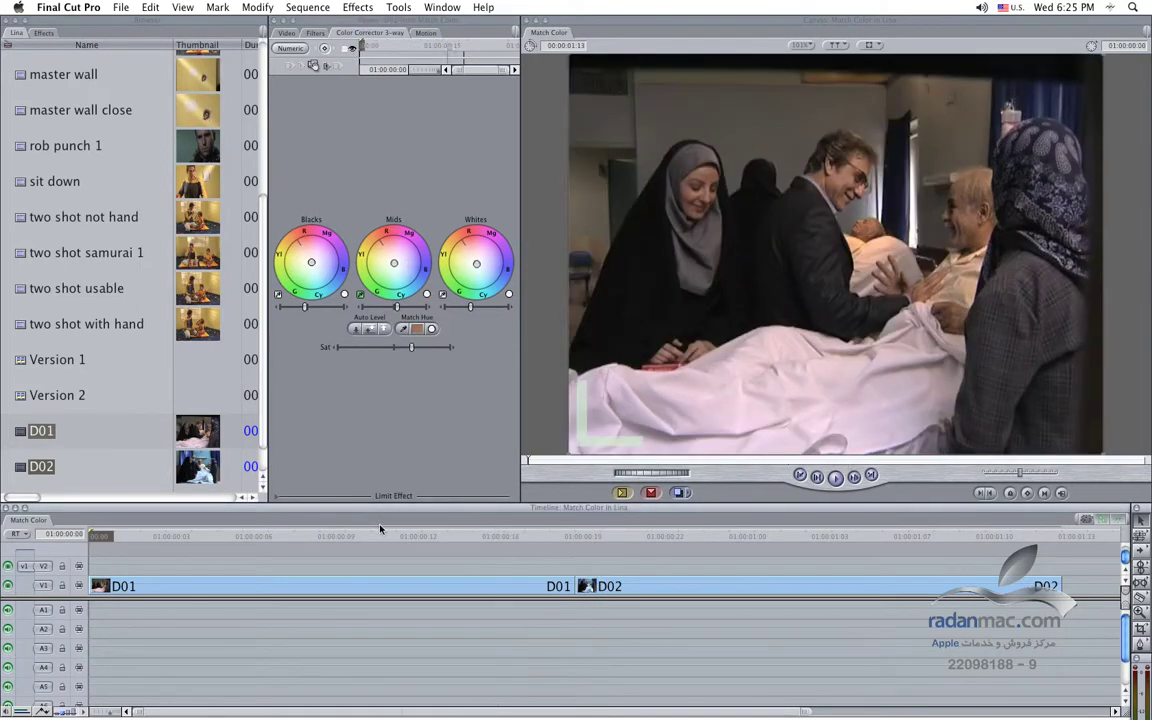
pyautogui.press('space')
pyautogui.press('space')
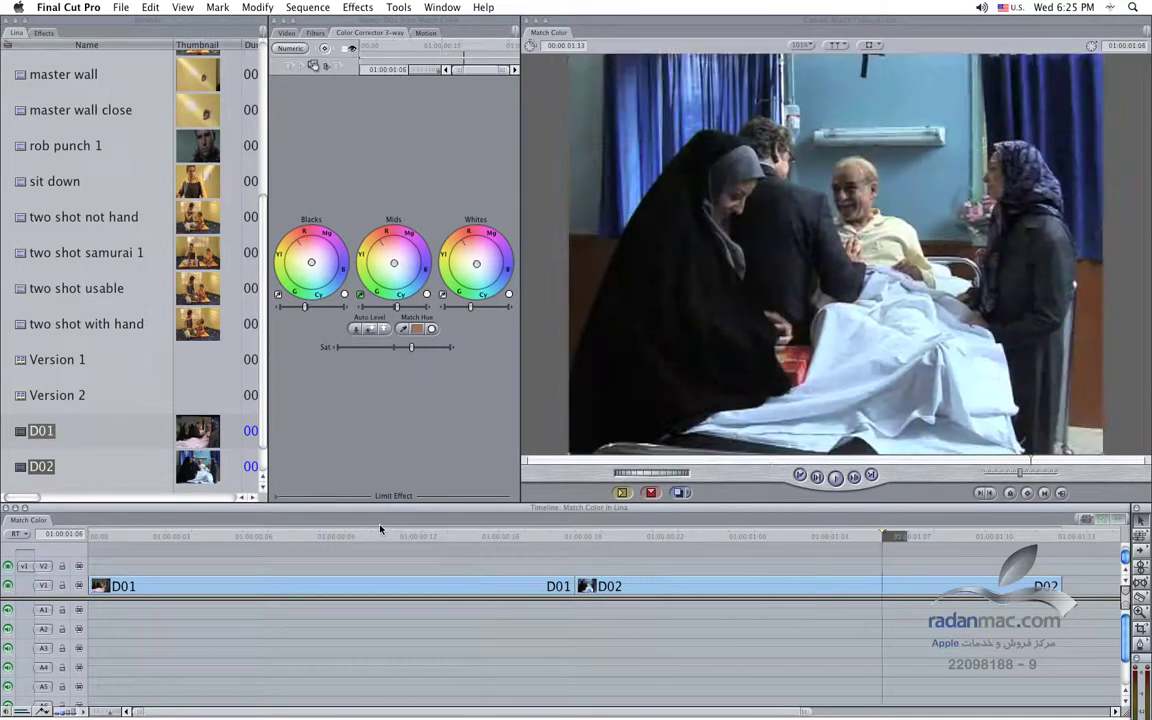
# Toggle the colour correction off and on, and review D02's and D01's three-way correction settings
pyautogui.click(347, 50)
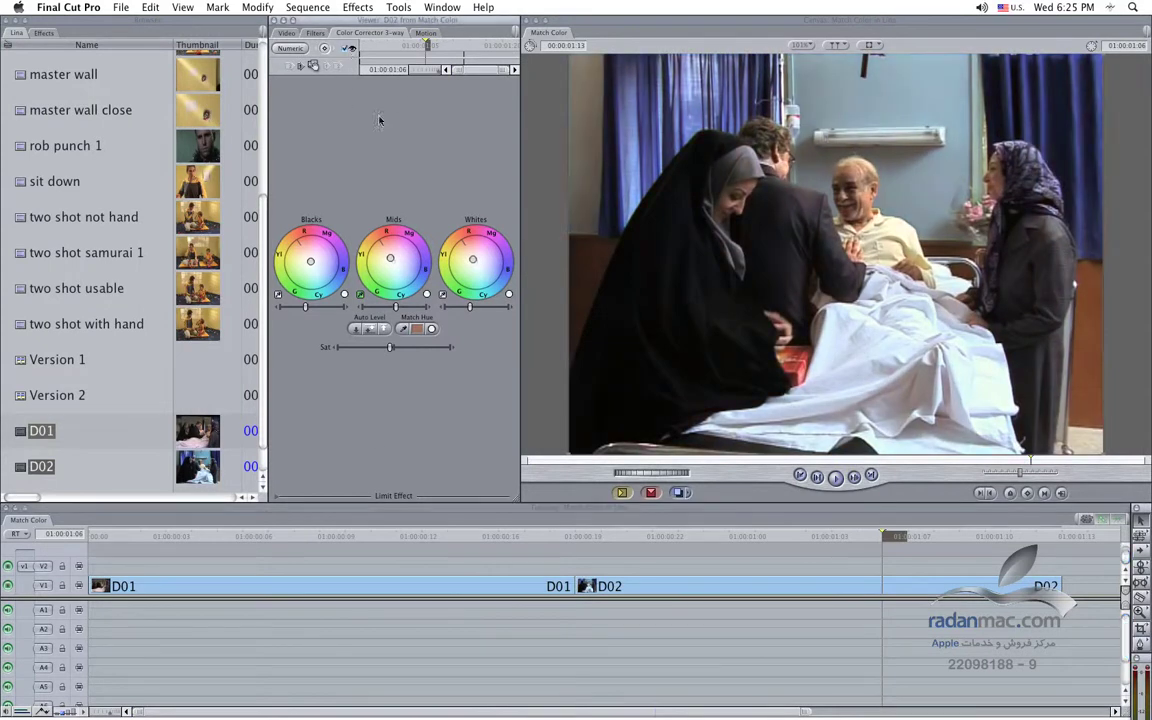
pyautogui.doubleClick(728, 584)
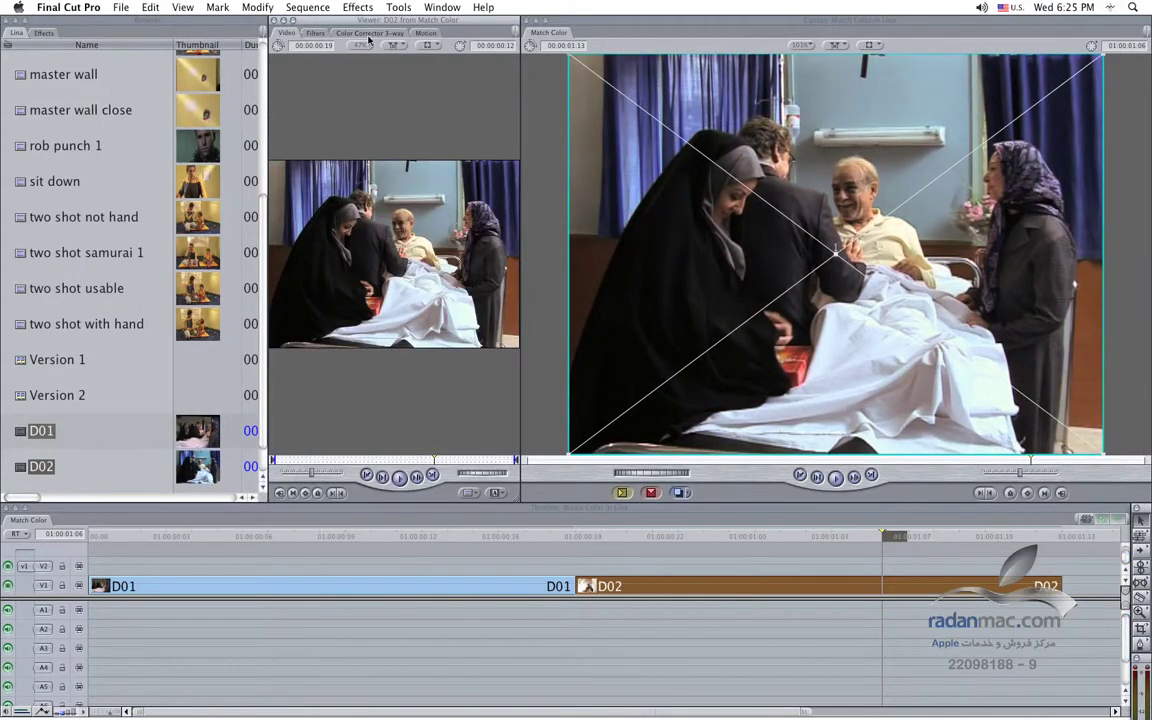
pyautogui.click(368, 34)
pyautogui.doubleClick(500, 586)
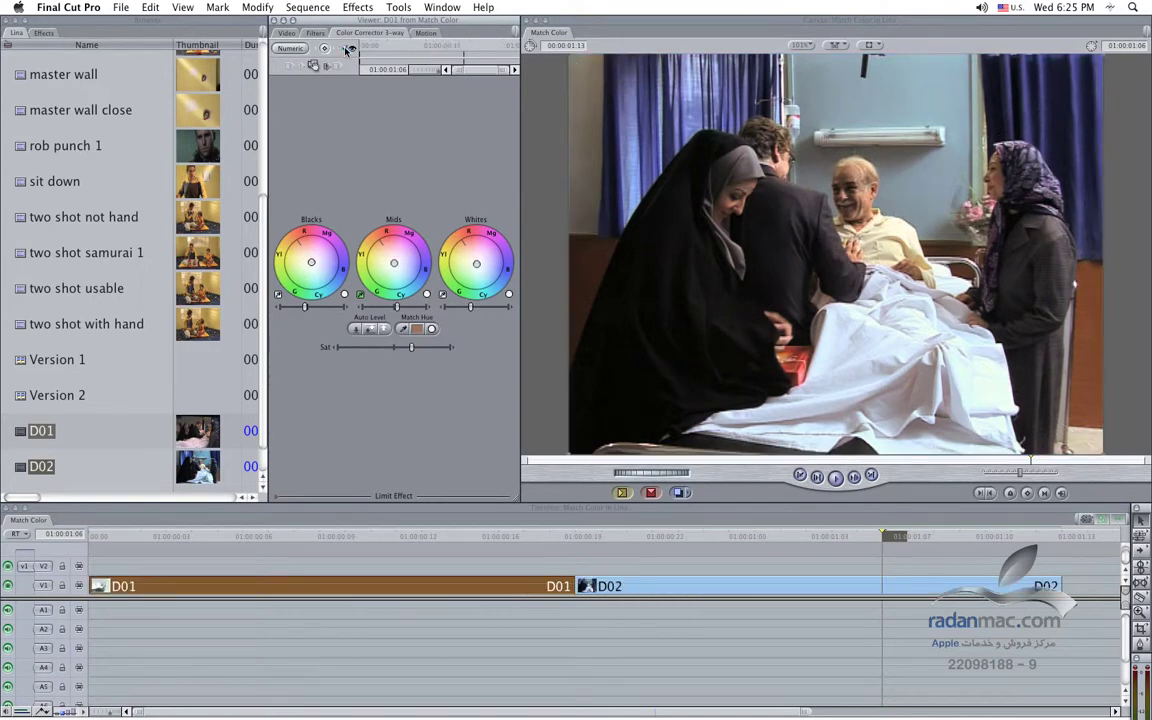
# Step a few frames around the cut, then play through D01 into D02 to the end
pyautogui.click(352, 545)
pyautogui.press('Right')
pyautogui.press('Right')
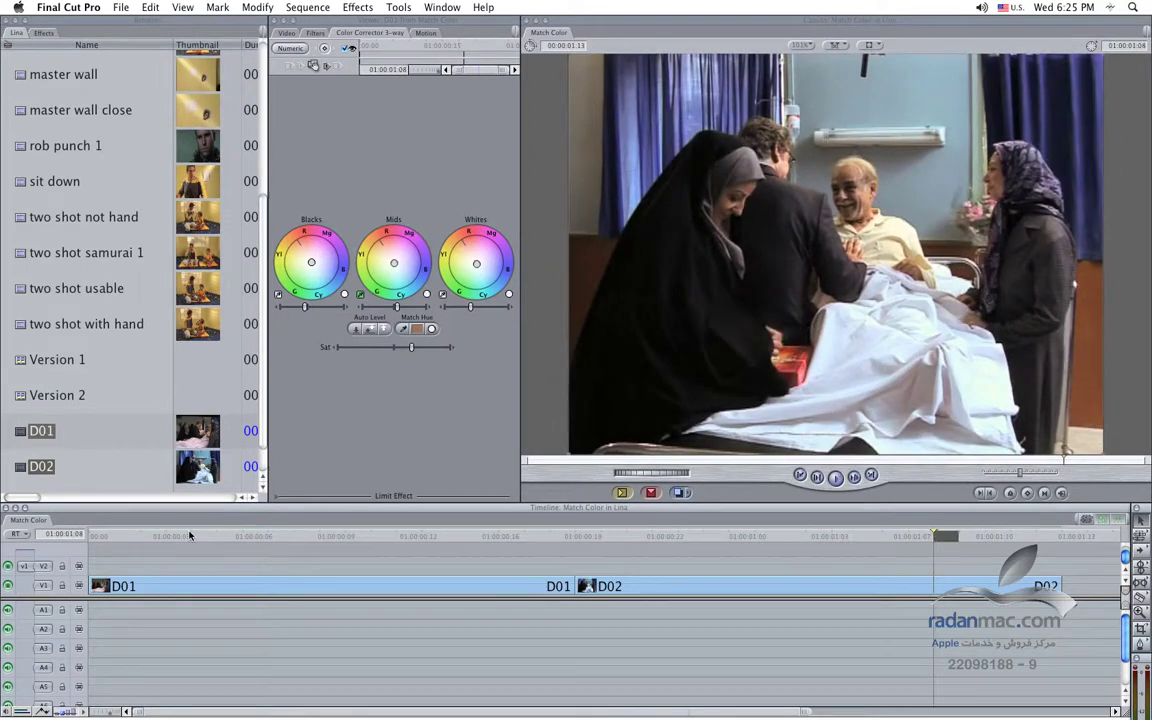
pyautogui.press('Left')
pyautogui.press('Left')
pyautogui.press('Left')
pyautogui.press('Left')
pyautogui.press('Left')
pyautogui.press('Left')
pyautogui.press('Left')
pyautogui.press('Left')
pyautogui.press('Left')
pyautogui.press('Left')
pyautogui.press('Left')
pyautogui.press('Left')
pyautogui.press('Left')
pyautogui.press('Left')
pyautogui.press('Left')
pyautogui.press('space')
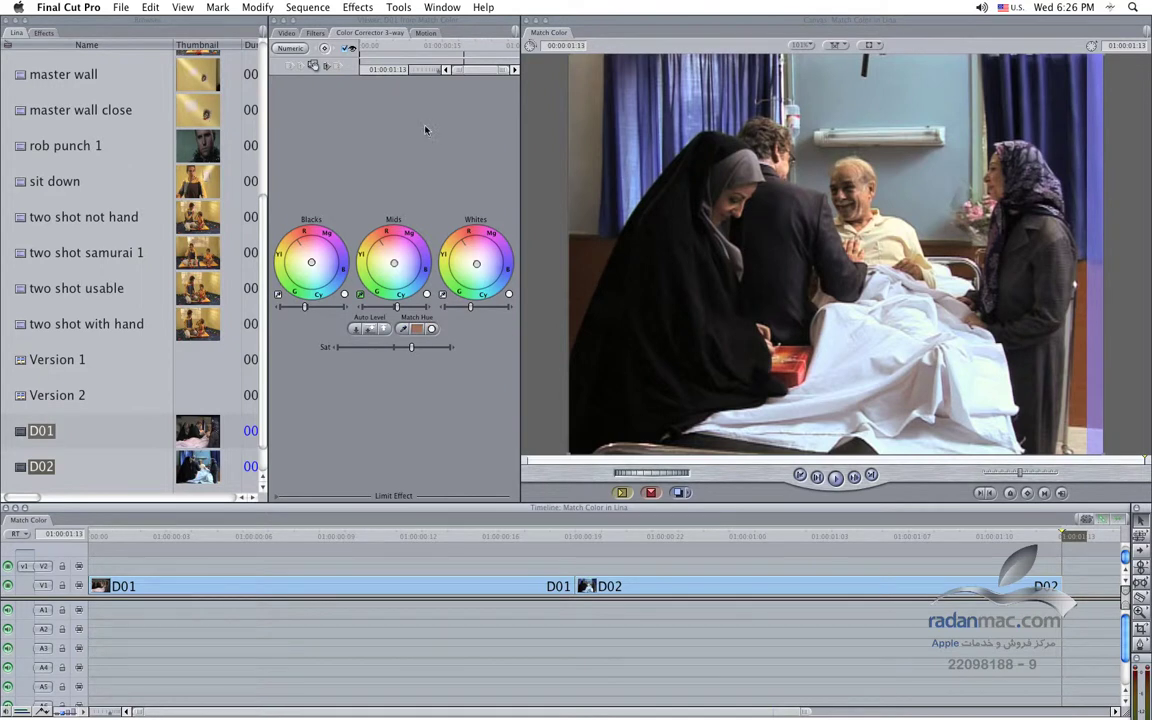
pyautogui.click(445, 7)
# Switch to the Color Correction window arrangement showing the video scopes
pyautogui.moveTo(469, 50)
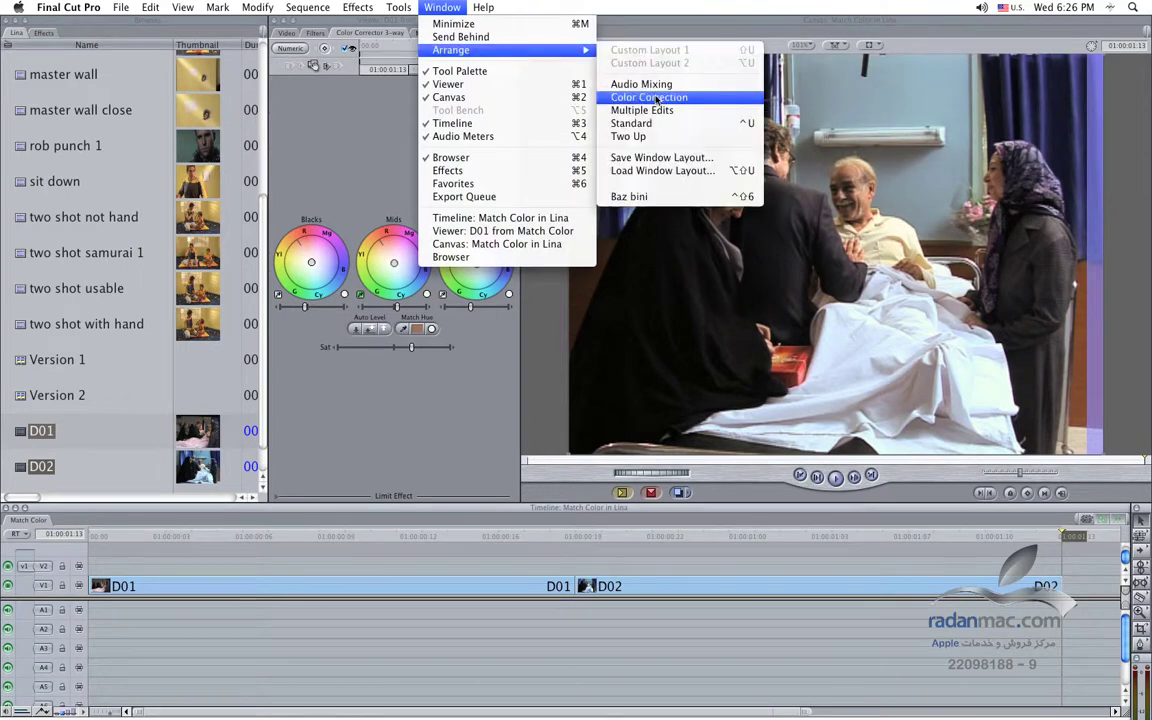
pyautogui.click(652, 98)
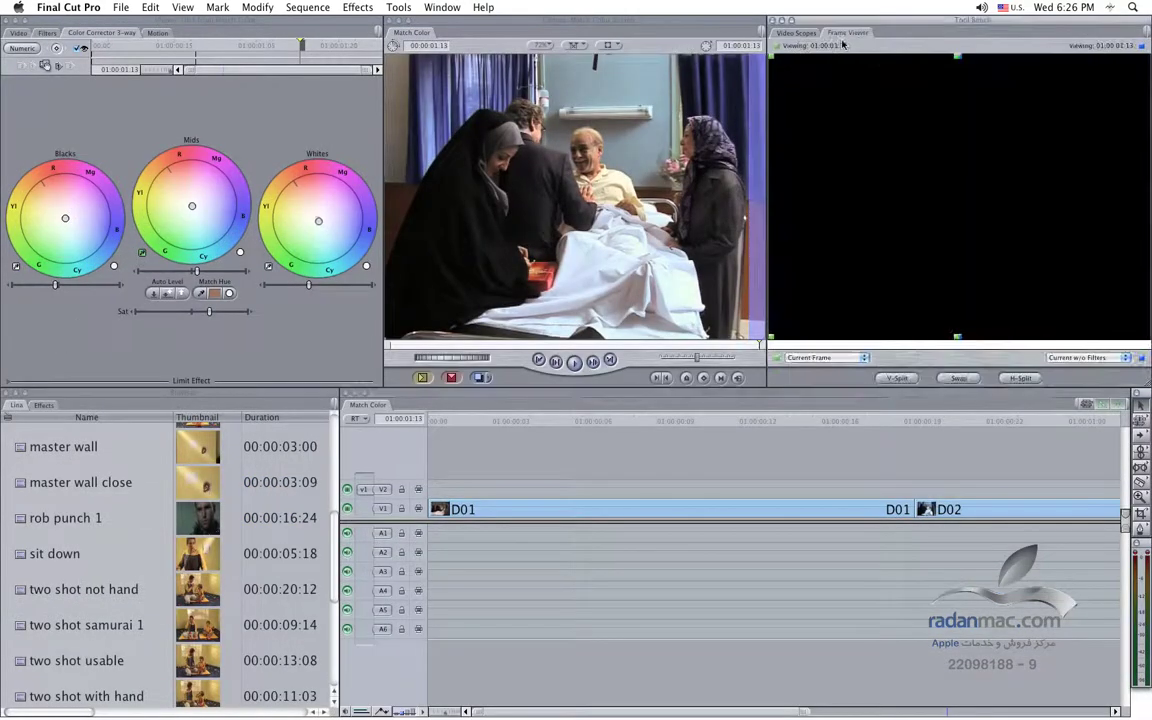
pyautogui.click(849, 45)
# Cycle the scope layout through Waveform and Vectorscope to RGB Parade, viewing the D01 frame at 01:00:00:16
pyautogui.click(850, 54)
pyautogui.click(851, 46)
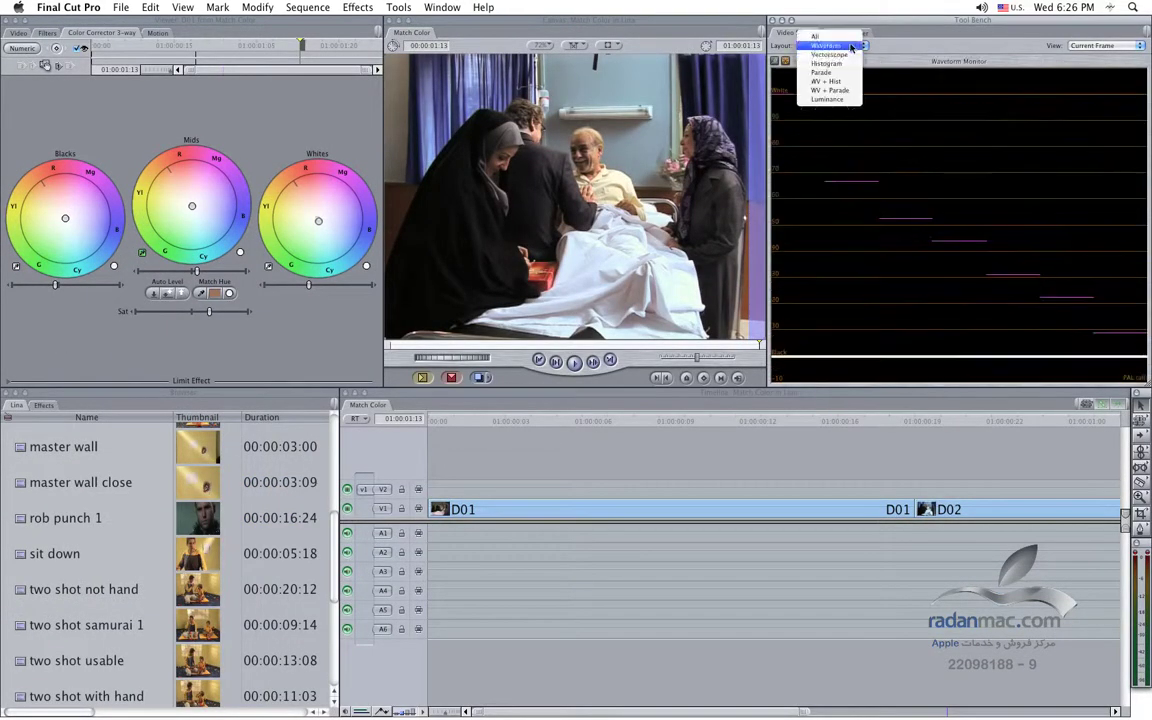
pyautogui.click(850, 54)
pyautogui.click(851, 46)
pyautogui.press('Escape')
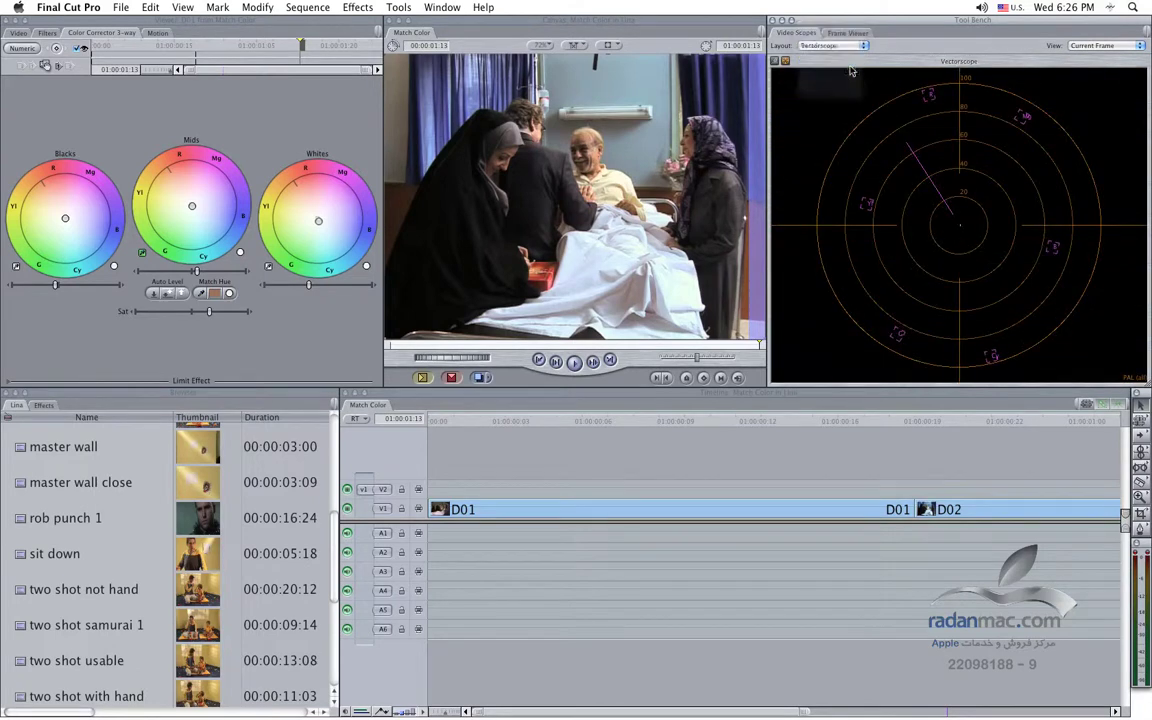
pyautogui.click(851, 46)
pyautogui.click(851, 78)
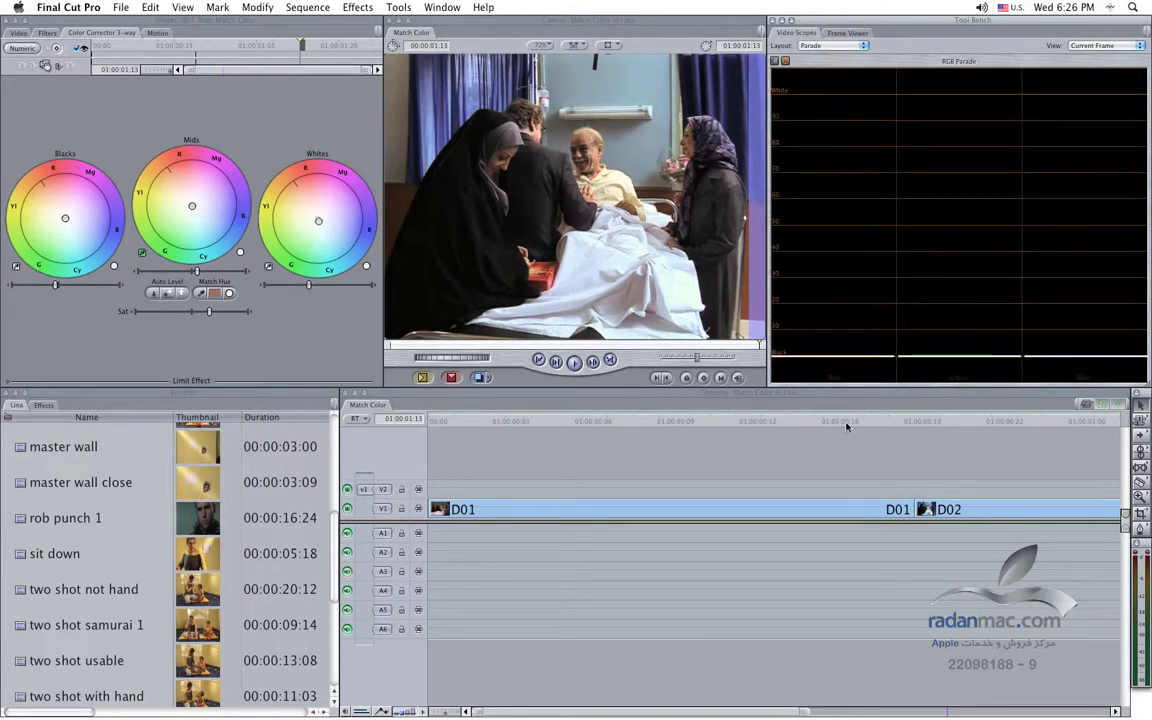
pyautogui.click(839, 422)
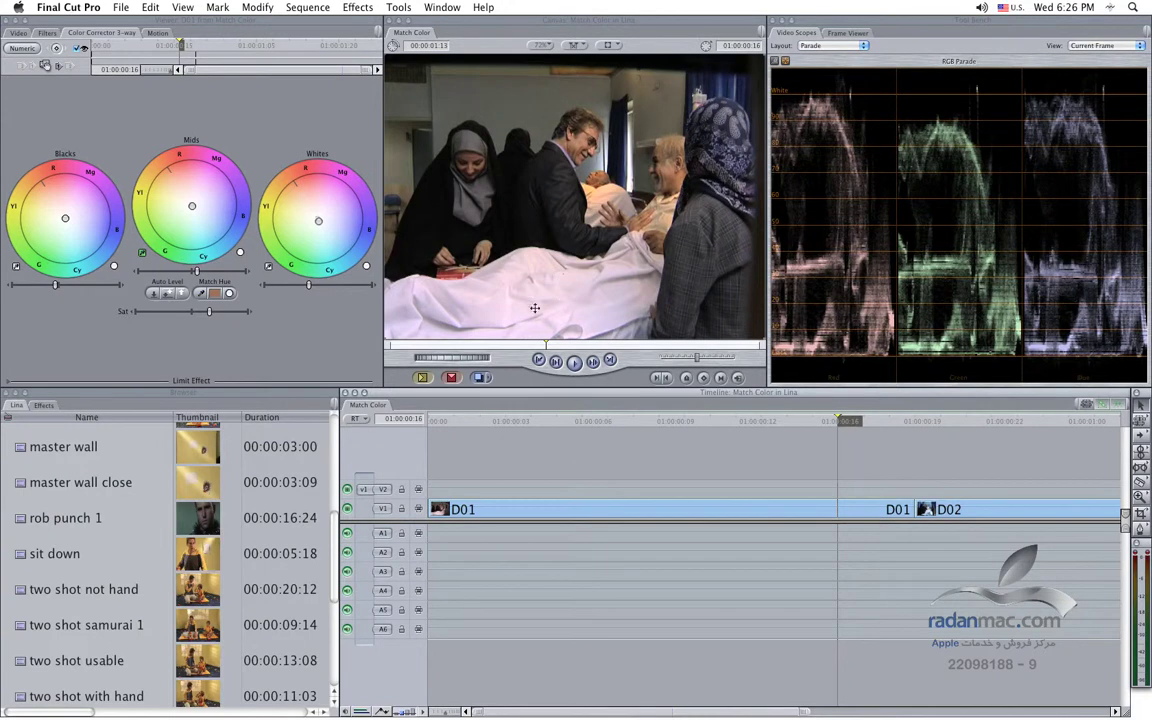